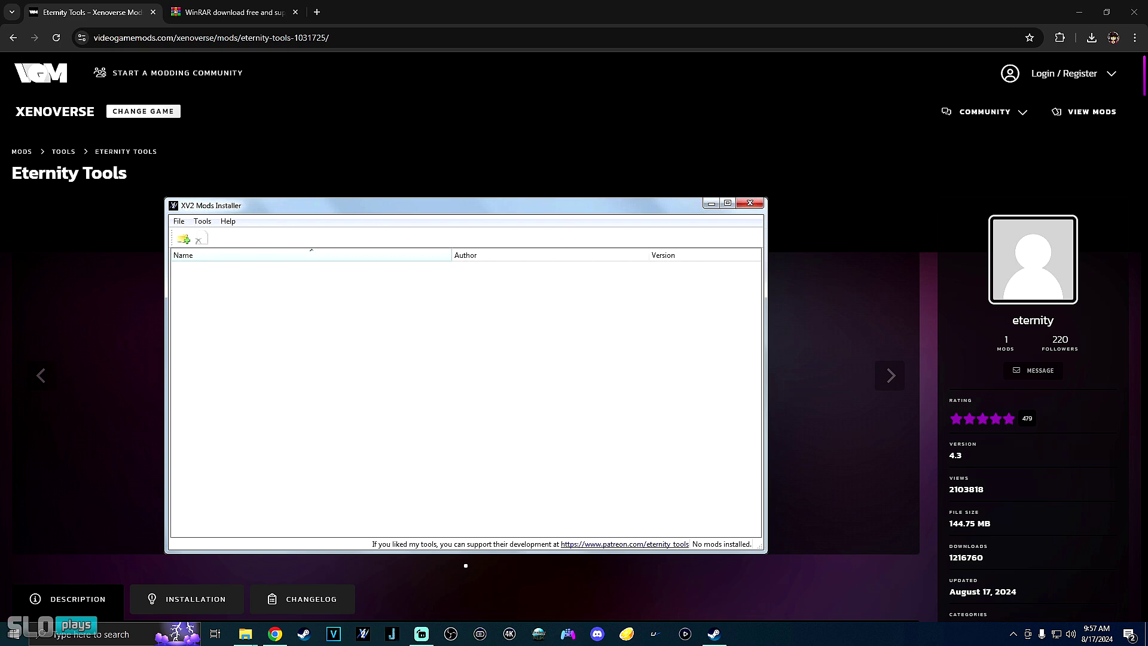
- Look at the Patreon page linked in the Eternity Tools description and at the WinRAR download page
scroll(465, 335, down, 5)
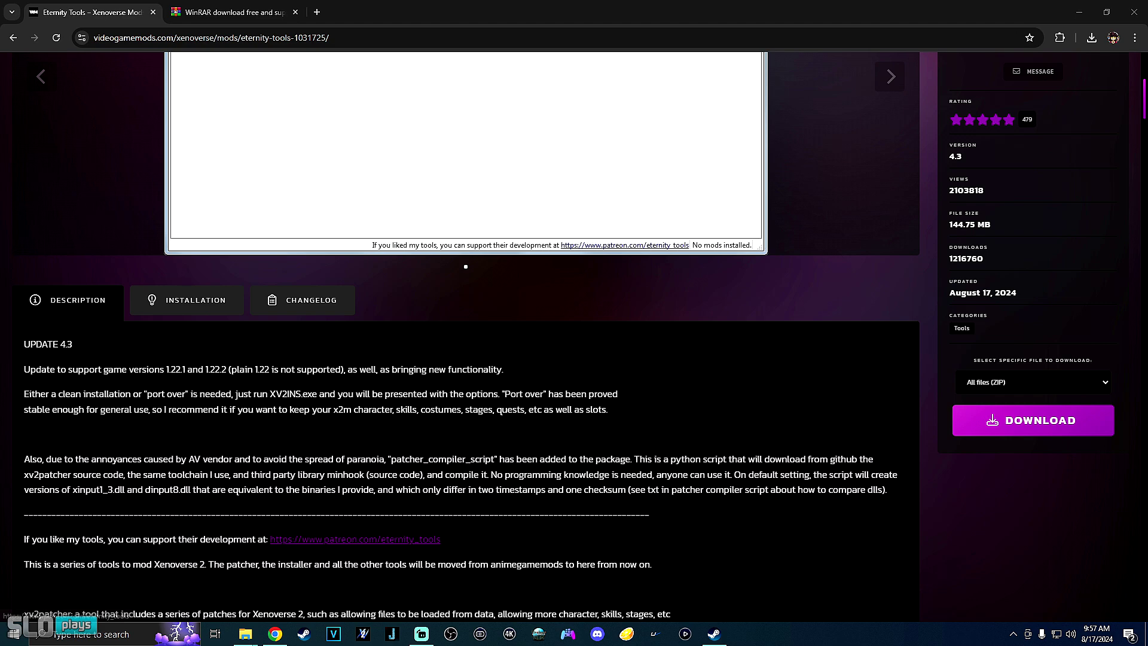
middle_click(355, 539)
click(234, 12)
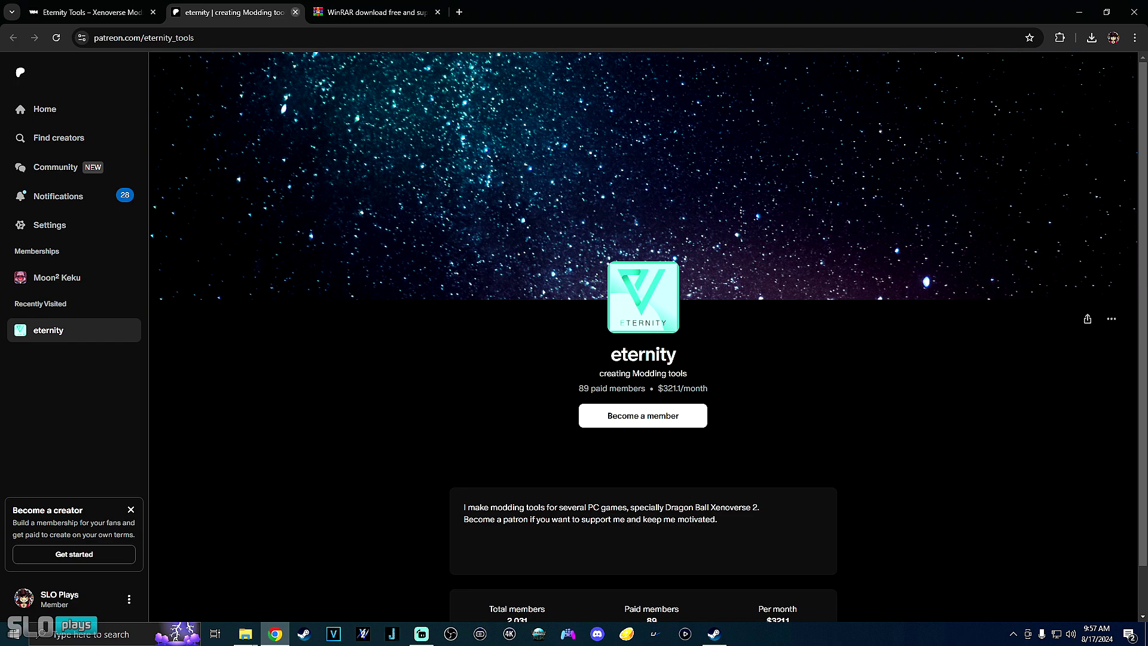
click(295, 12)
click(233, 12)
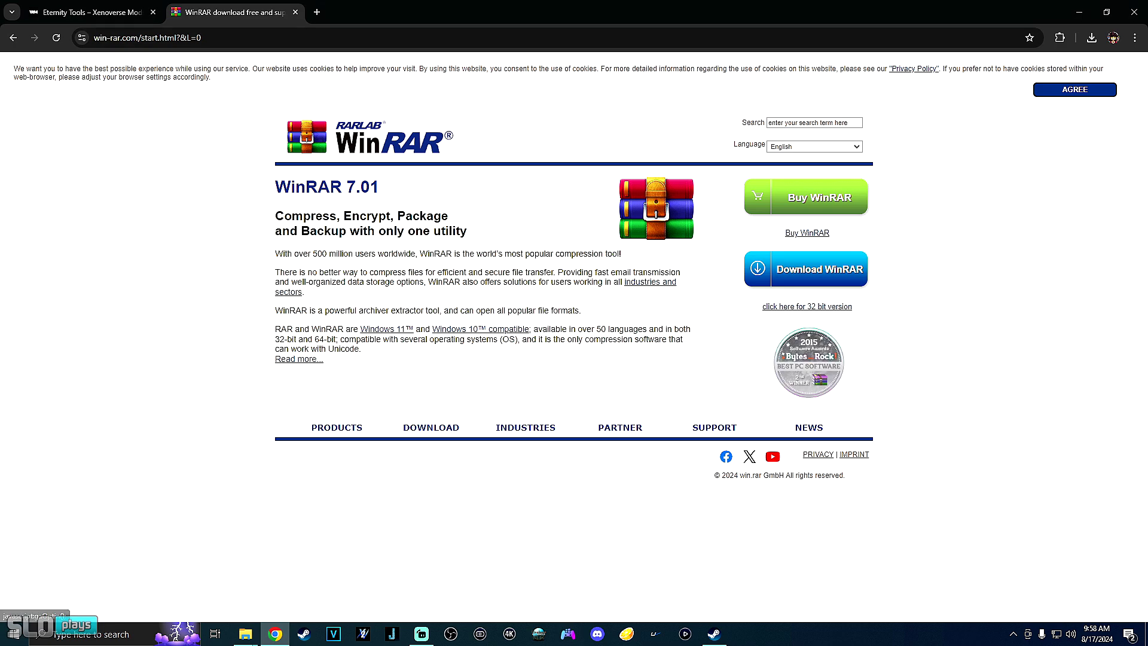
click(89, 12)
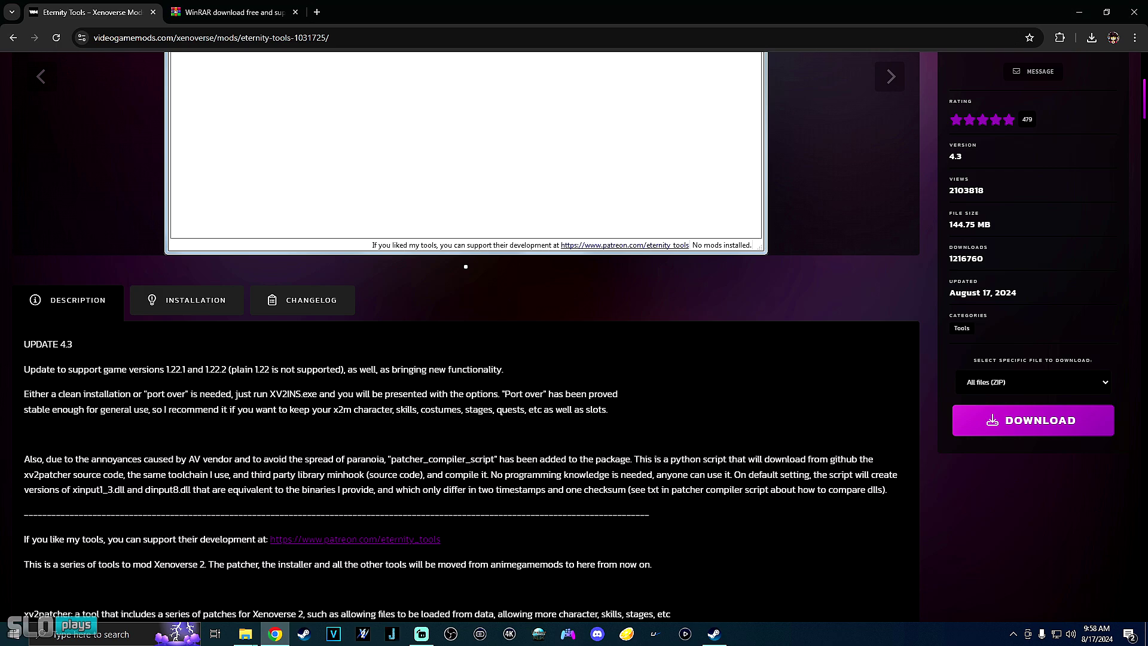
- Download Eternity Tools with the "All files (ZIP)" option
scroll(568, 335, up, 5)
scroll(568, 335, down, 4)
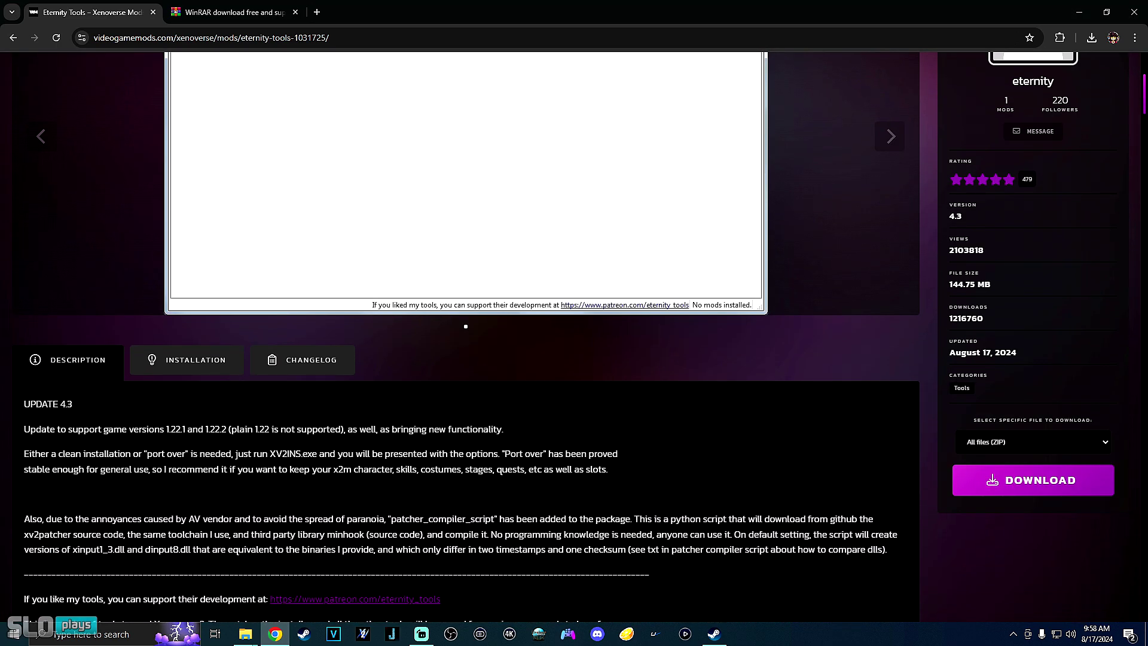
scroll(568, 335, up, 4)
scroll(568, 335, down, 5)
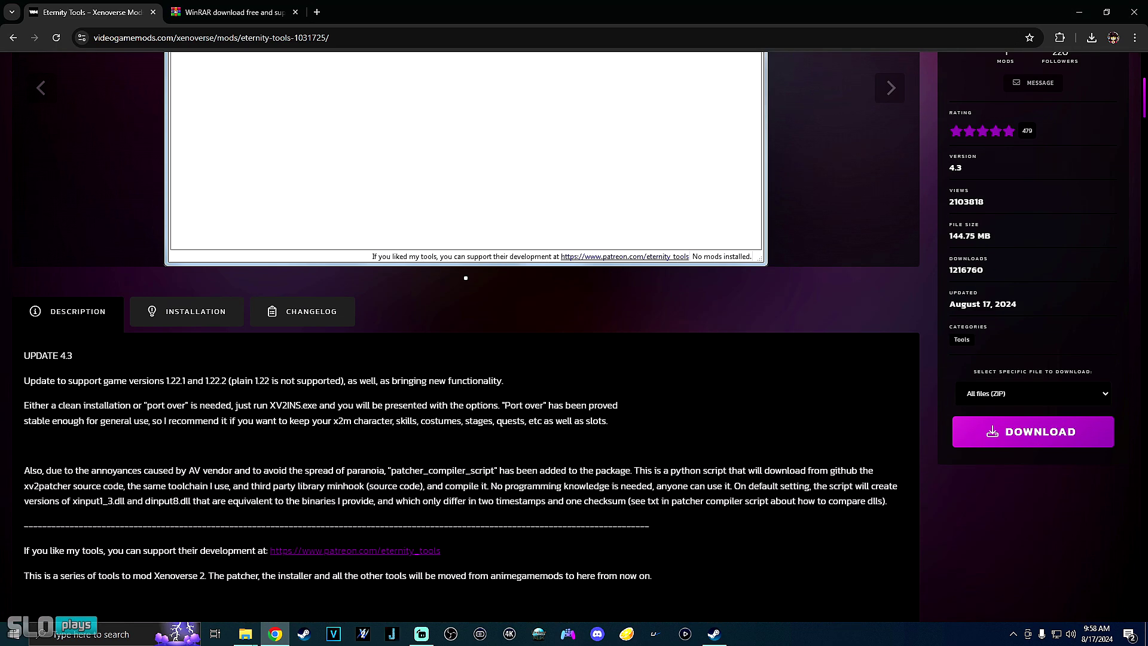
click(1033, 382)
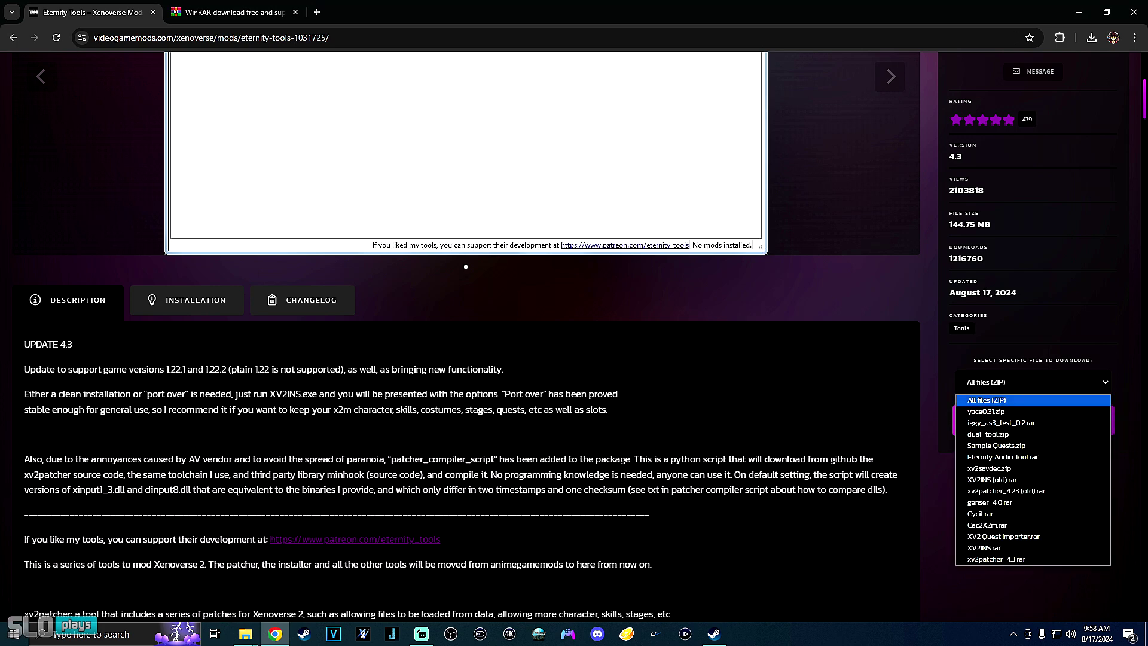
click(987, 399)
click(1033, 420)
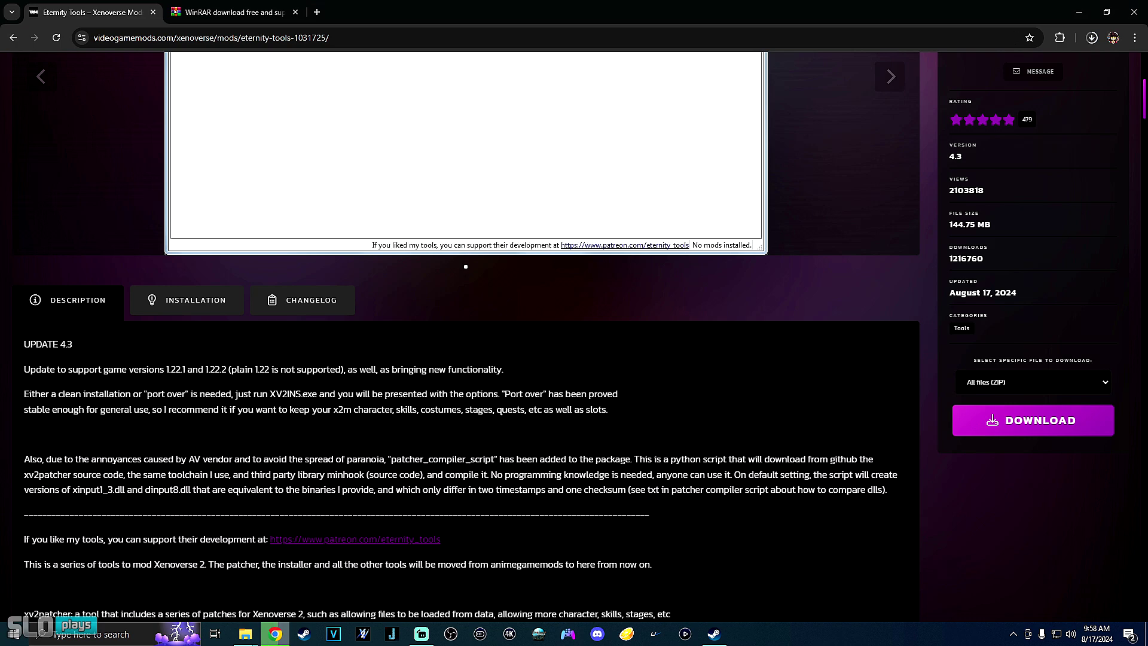
- Open the Downloads folder and delete the older Eternity-Tools (8) archive
mouse_move(246, 634)
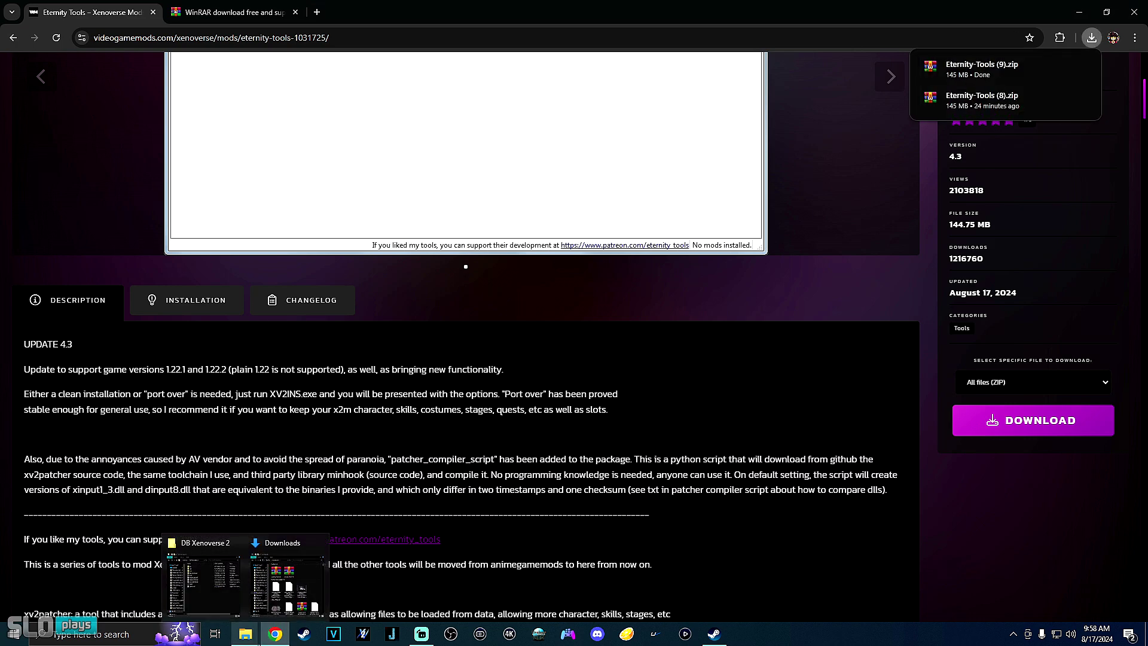
click(285, 578)
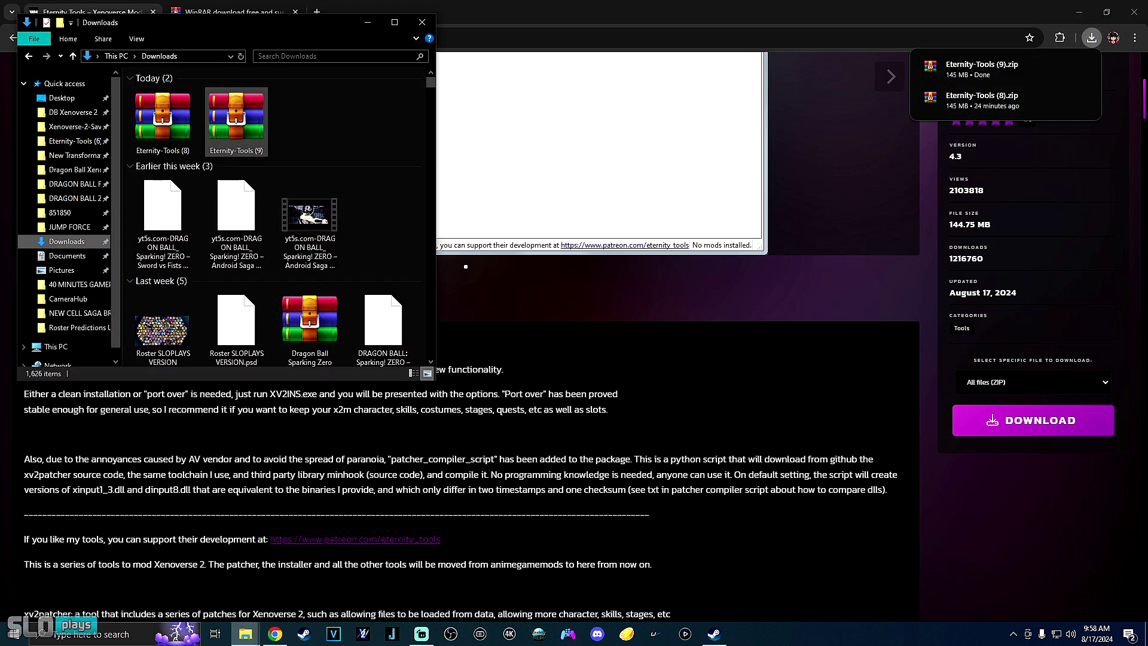
right_click(179, 120)
click(209, 361)
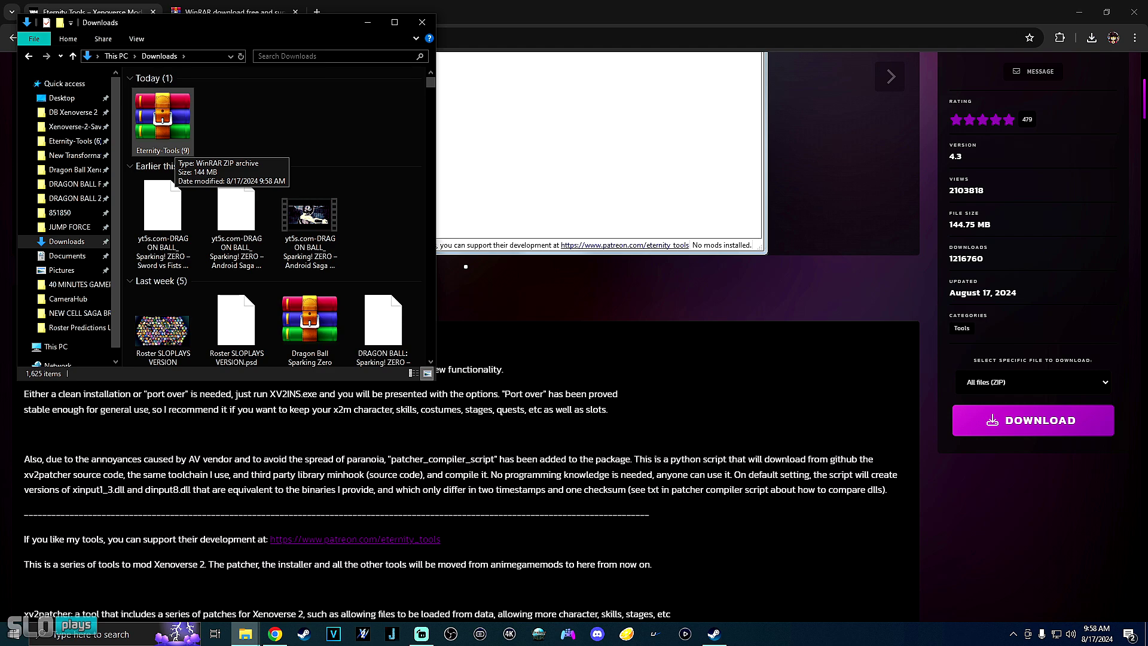
- Switch to Steam and check the update settings in the properties of DRAGON BALL XENOVERSE 2
right_click(166, 130)
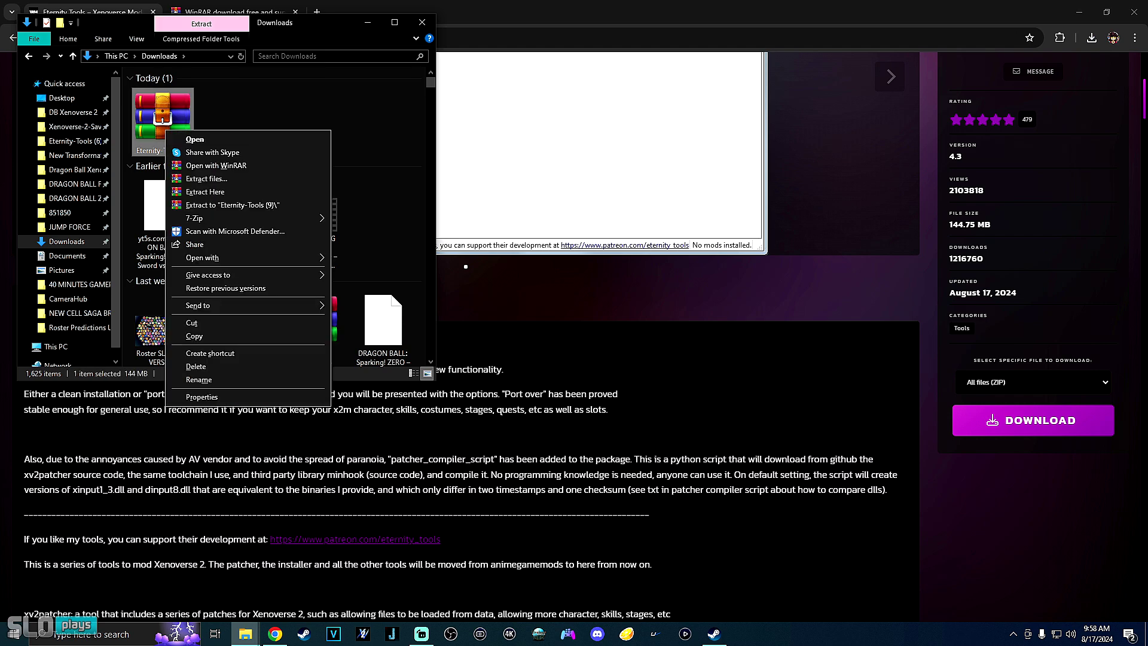
click(304, 634)
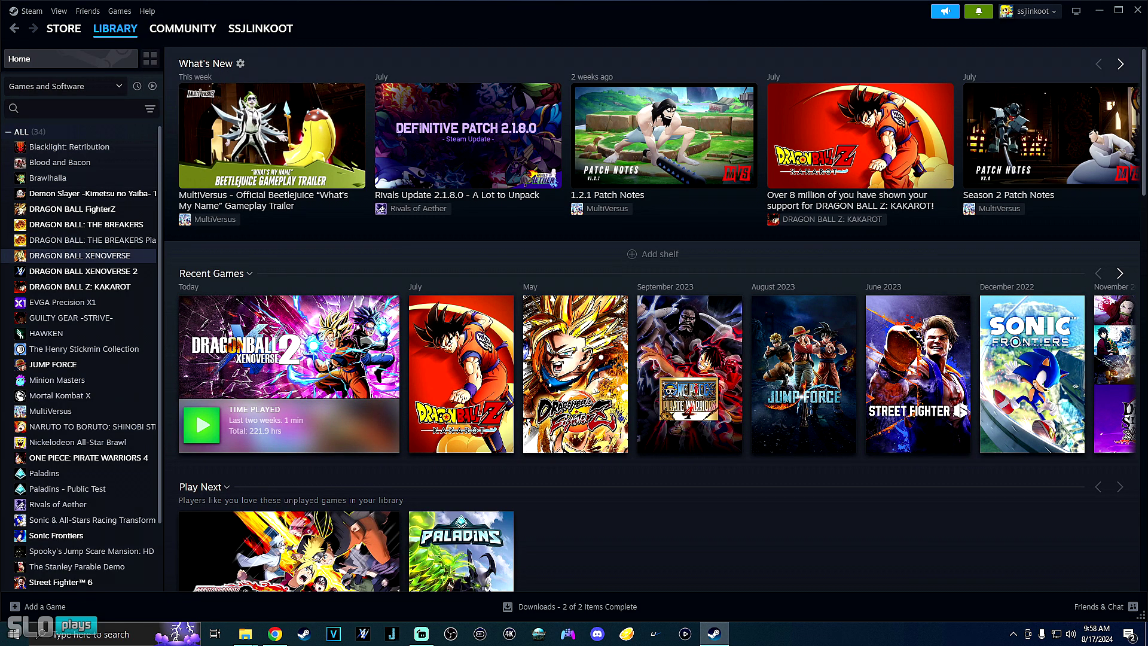
right_click(129, 273)
click(161, 363)
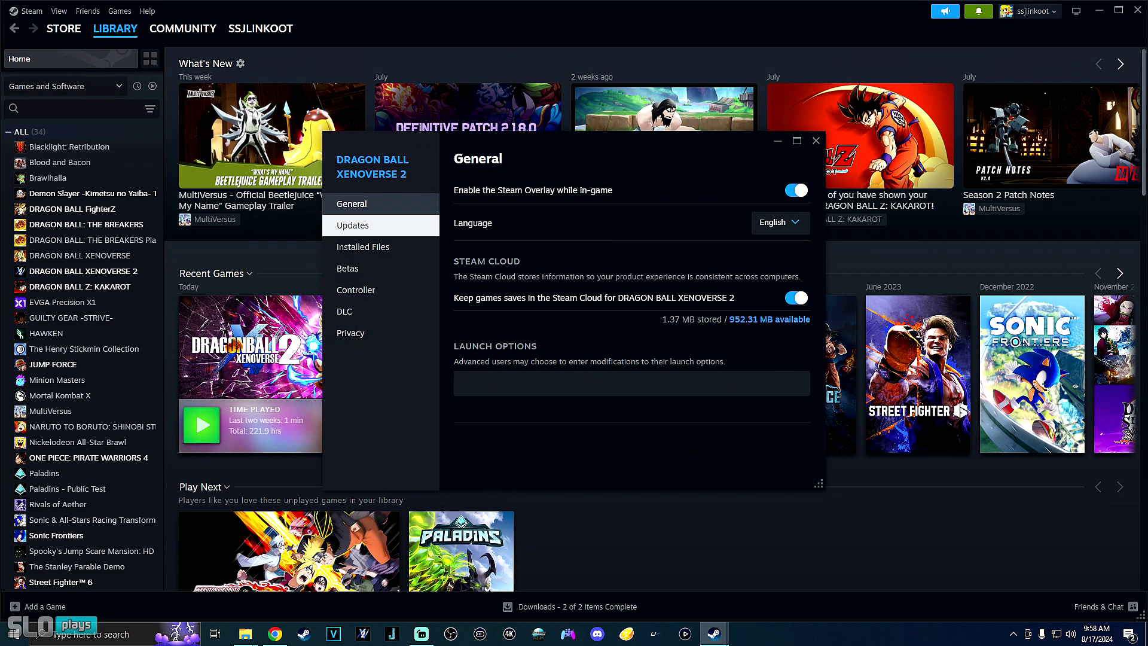
click(353, 226)
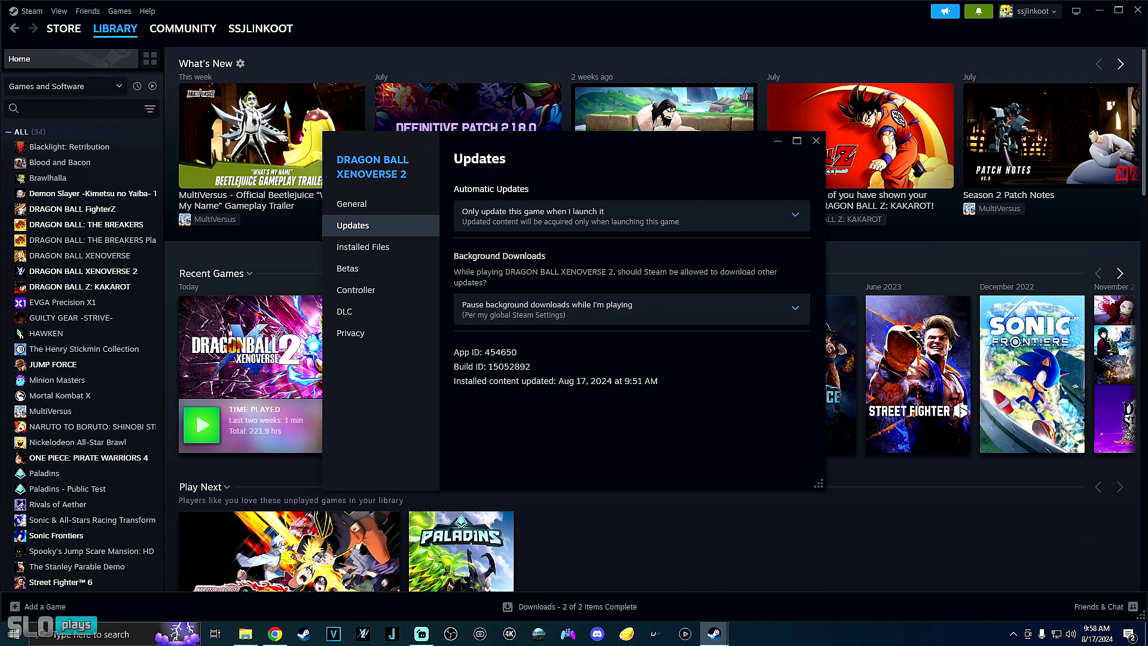
click(815, 141)
- Check Steam's list of completed downloads, and minimize Steam from the library home
click(577, 607)
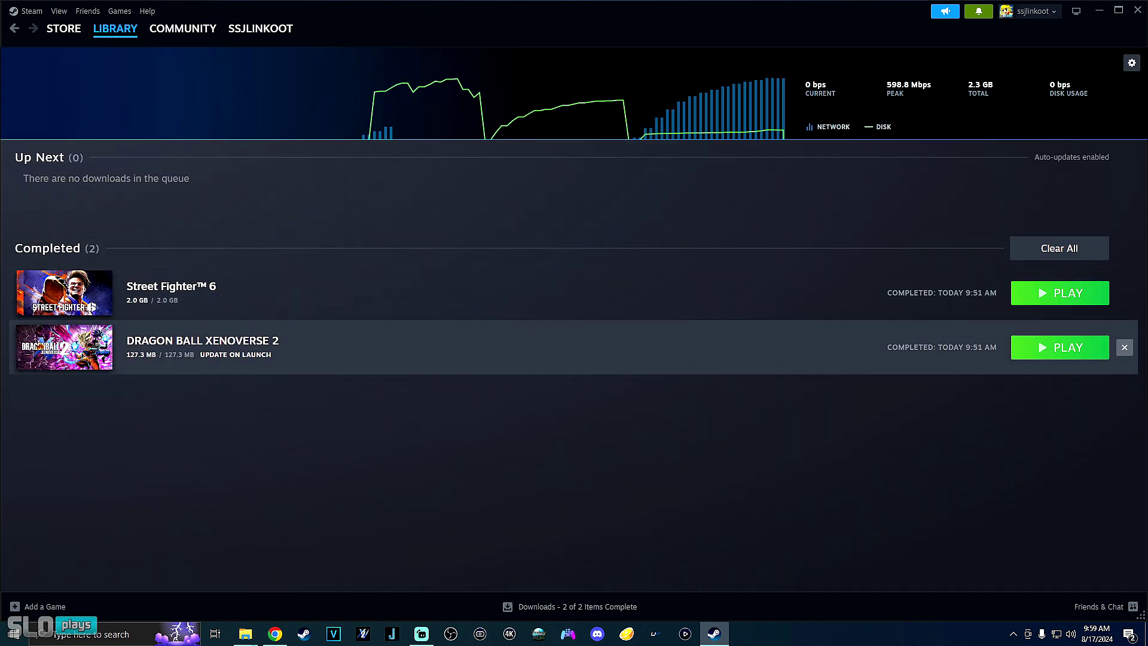
mouse_move(114, 29)
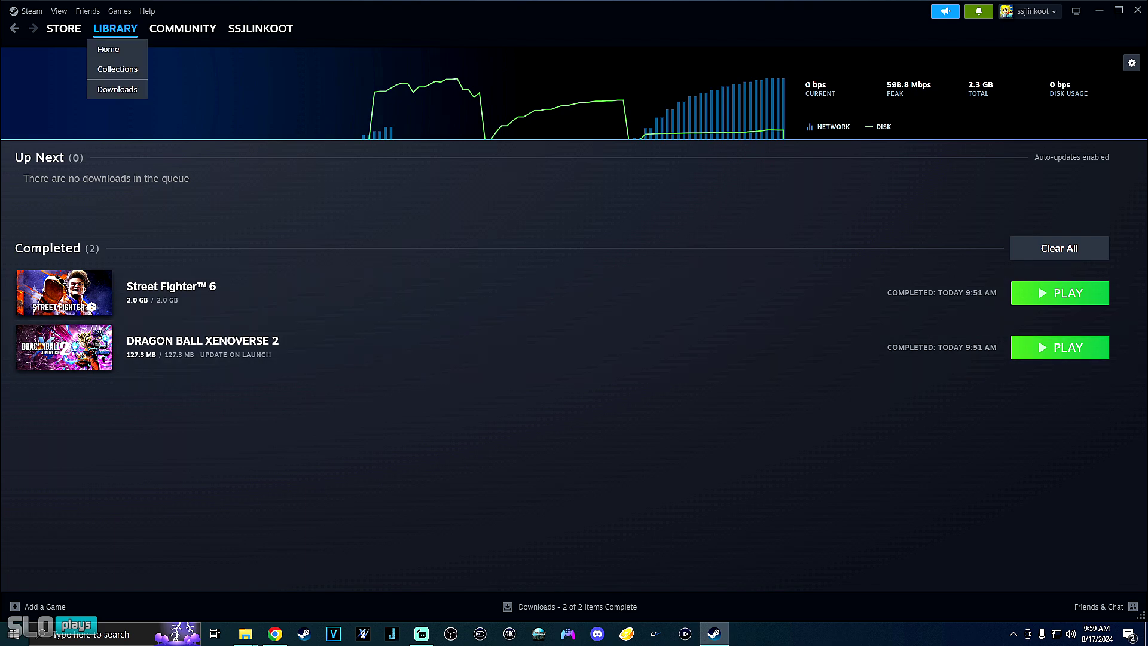
click(108, 49)
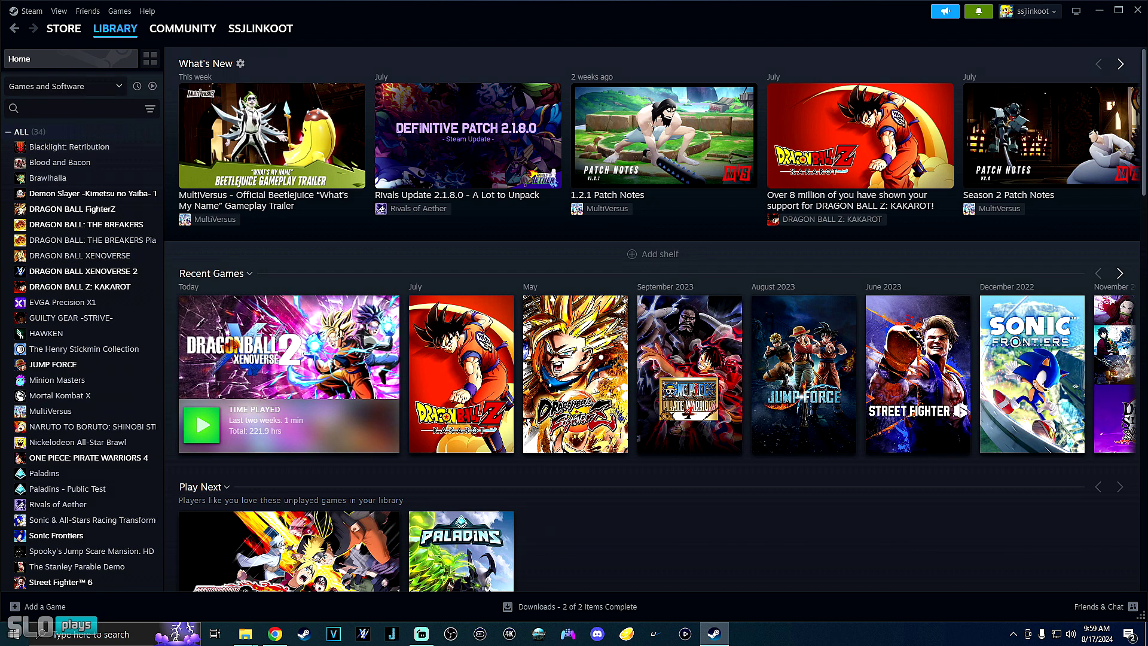
click(1099, 10)
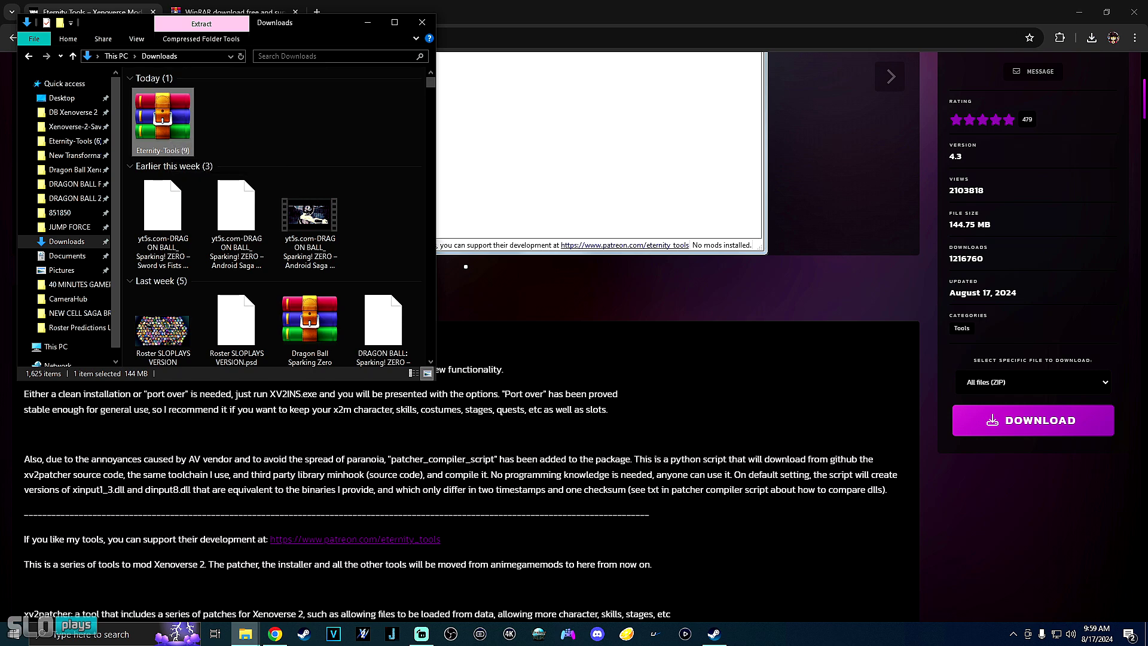
- Extract the Eternity-Tools (9) archive into a folder of the same name and open that folder
right_click(171, 125)
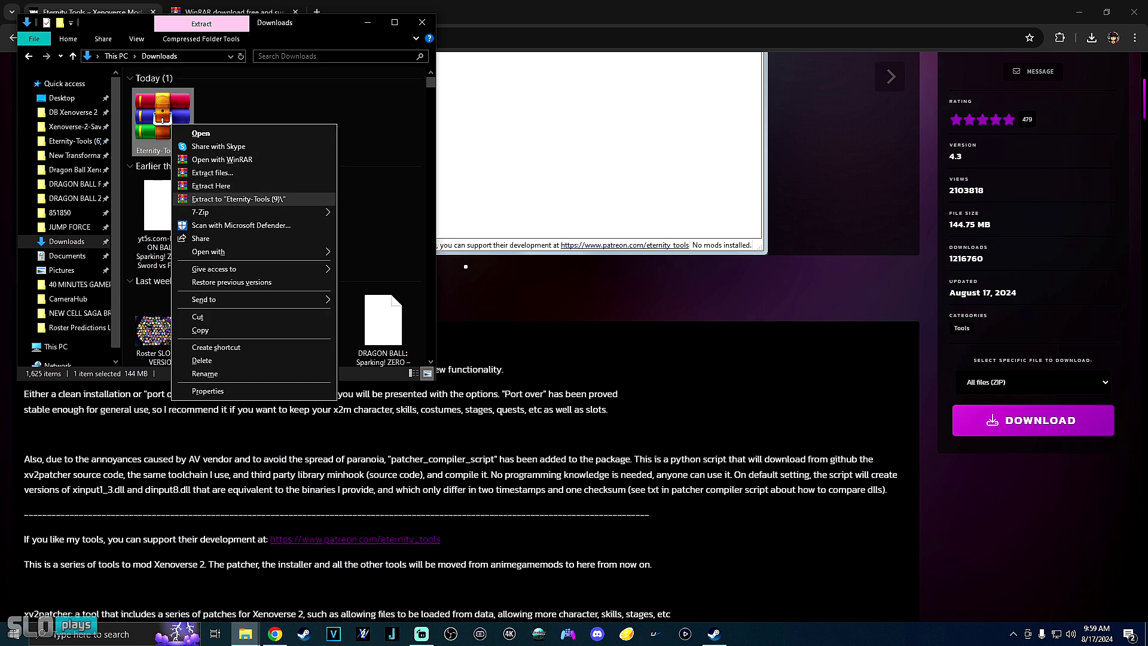
key(Return)
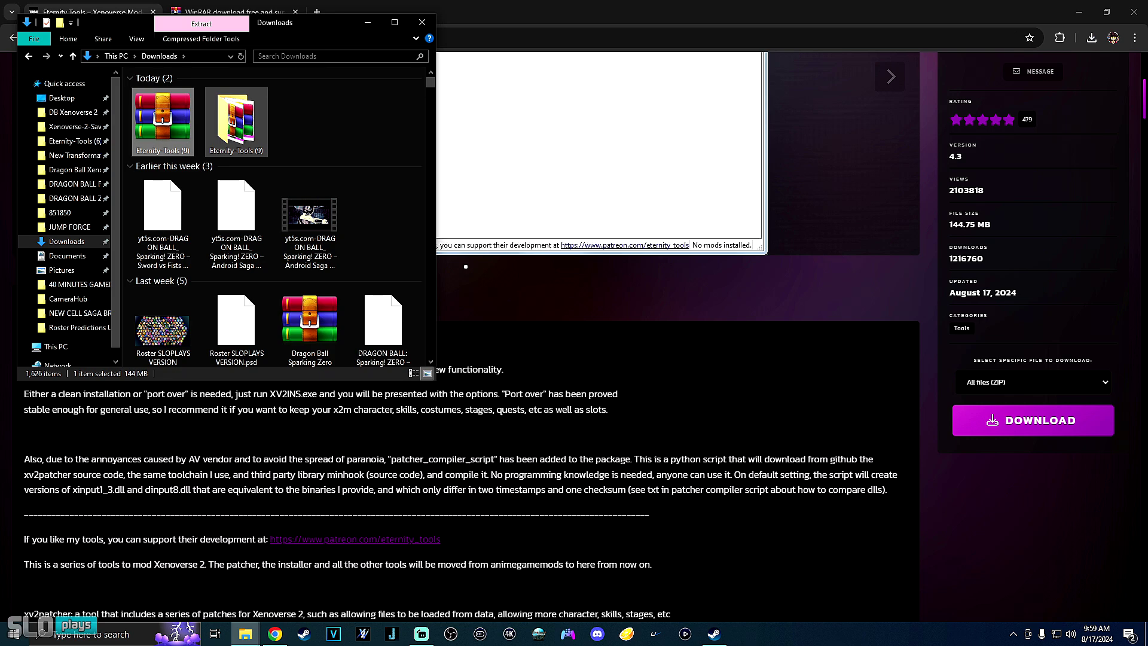
double_click(236, 128)
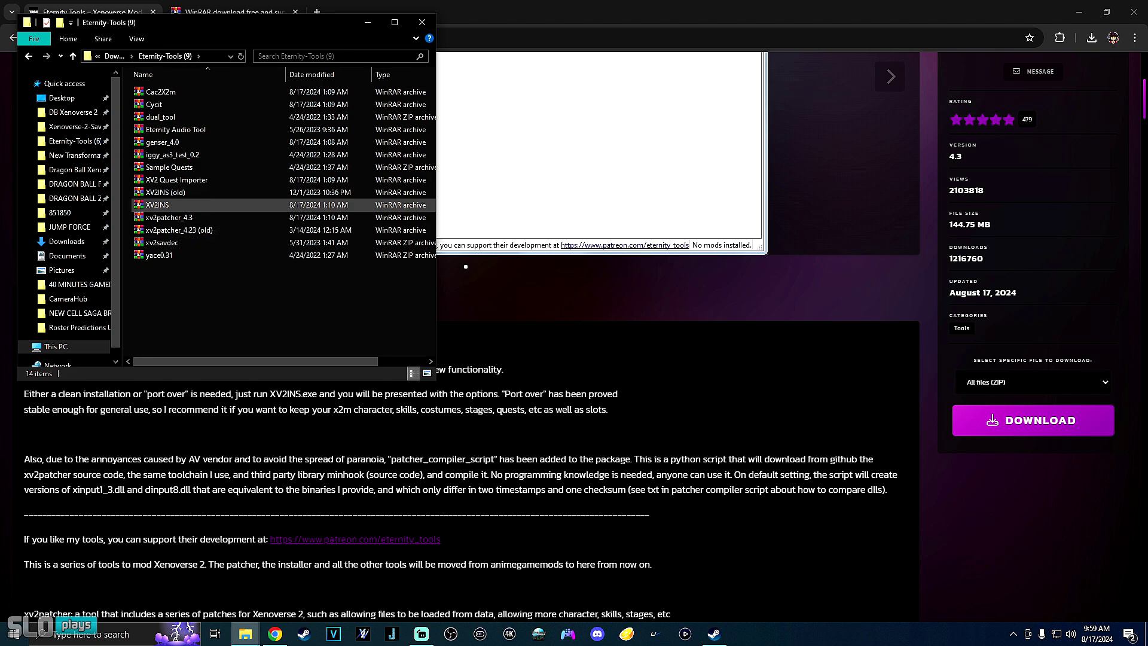
- Enlarge the folder window and extract the XV2INS and xv2patcher_4.3 archives into their own folders
drag(184, 380, 192, 595)
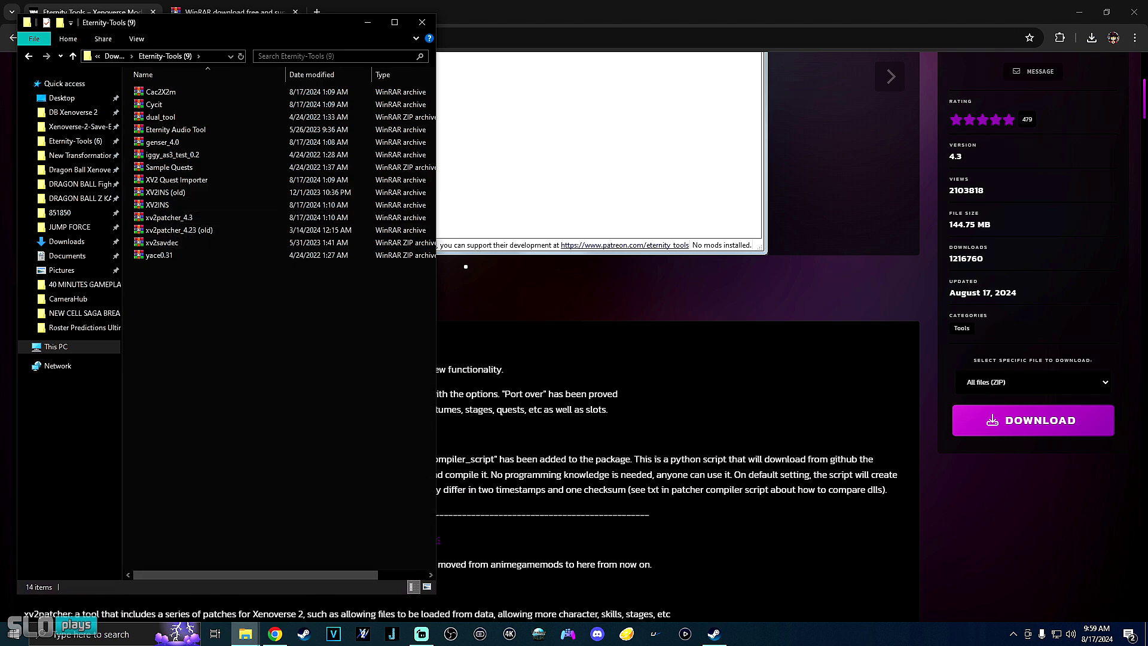
drag(436, 275, 503, 286)
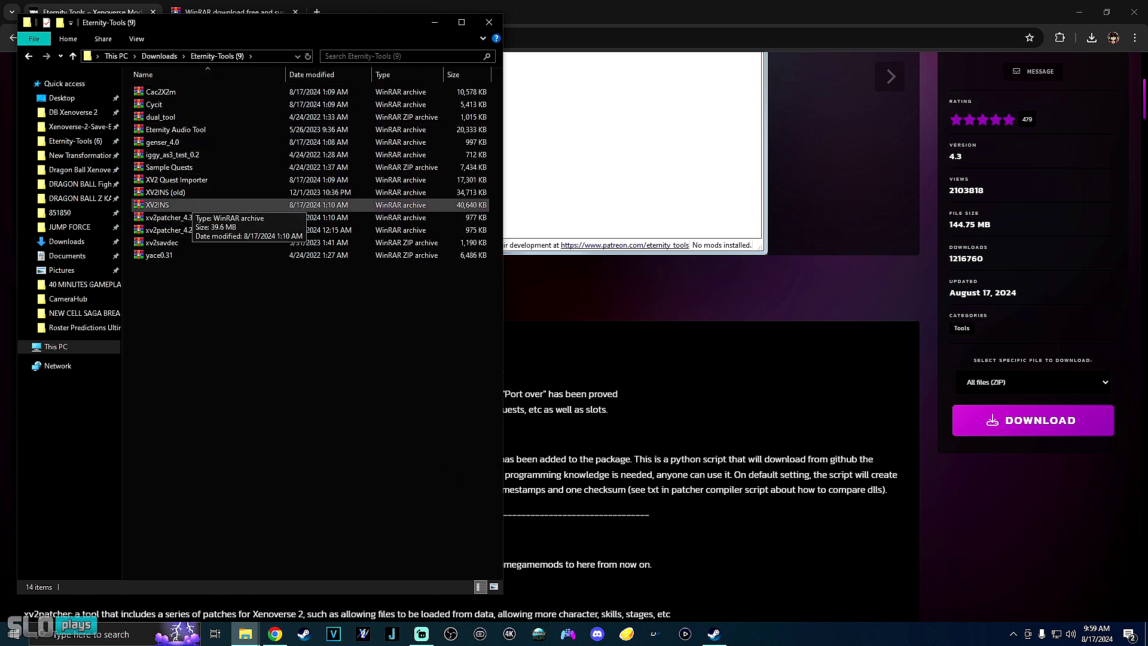
right_click(164, 206)
click(197, 280)
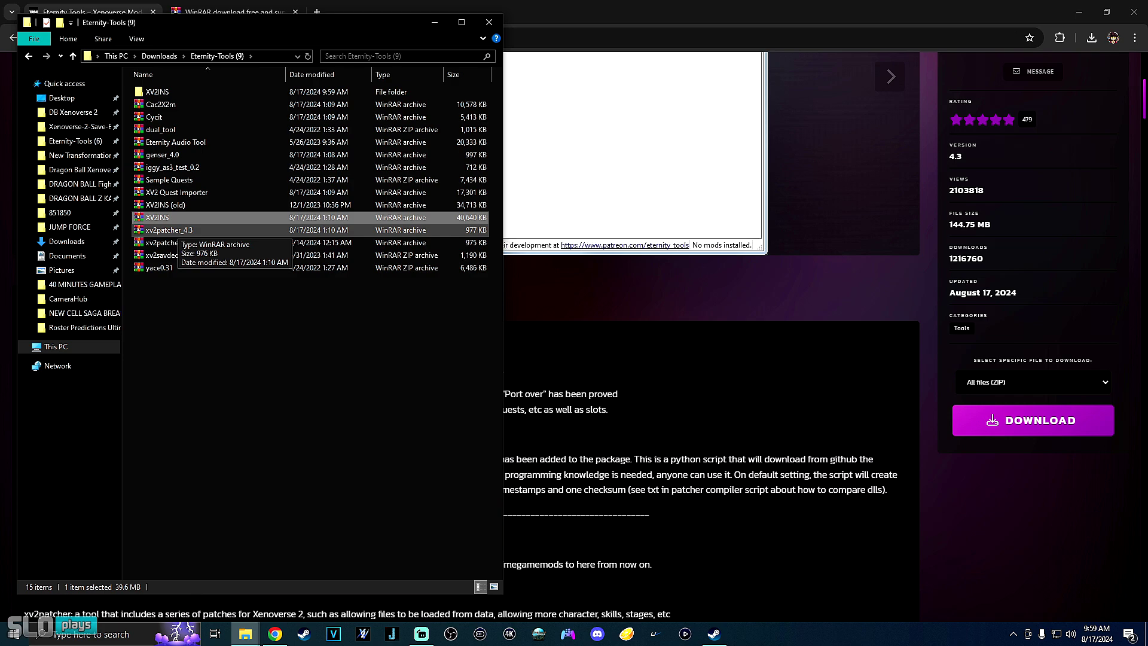
right_click(181, 232)
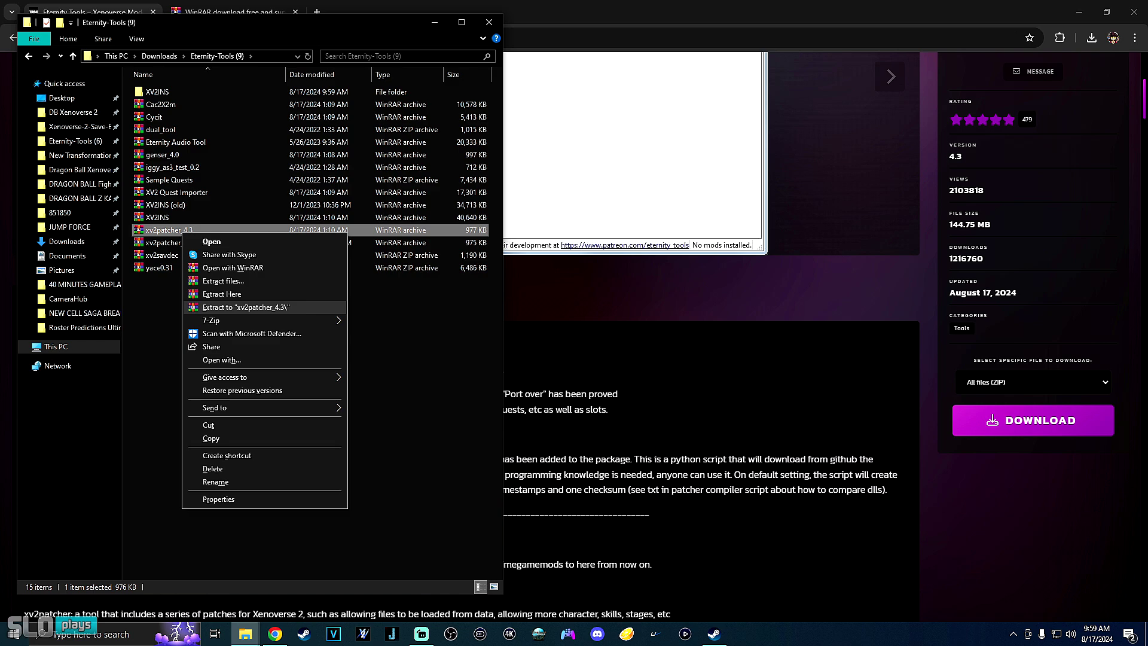
click(246, 307)
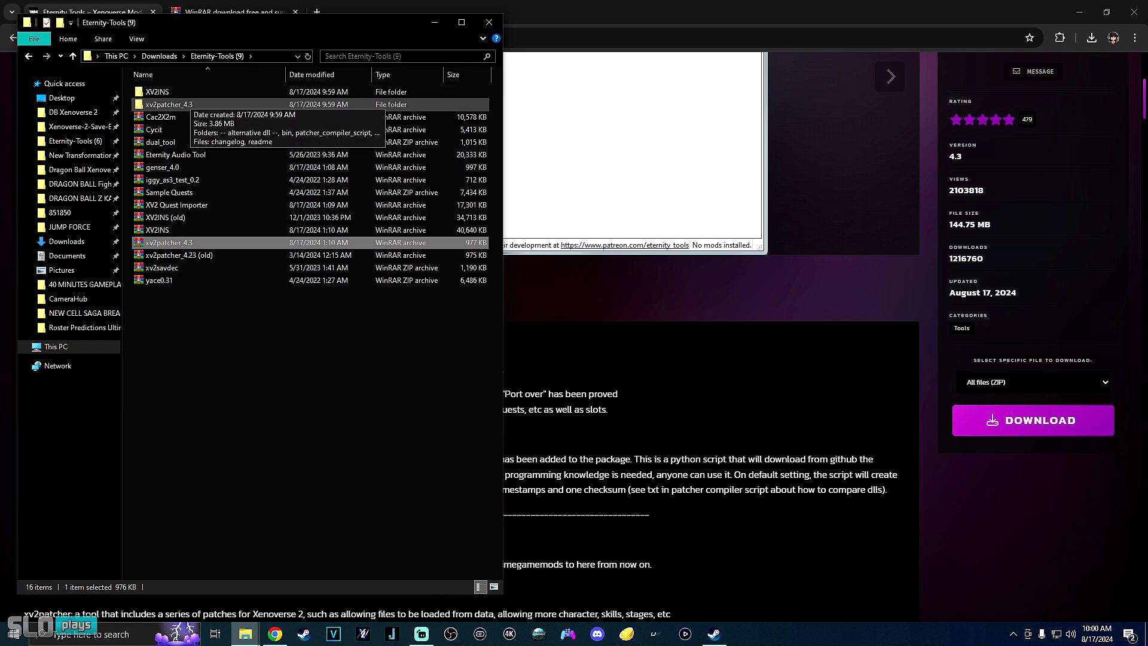
- Open the extracted xv2patcher_4.3 folder and arrange an enlarged window of the DB Xenoverse 2 game folder beside it
double_click(173, 104)
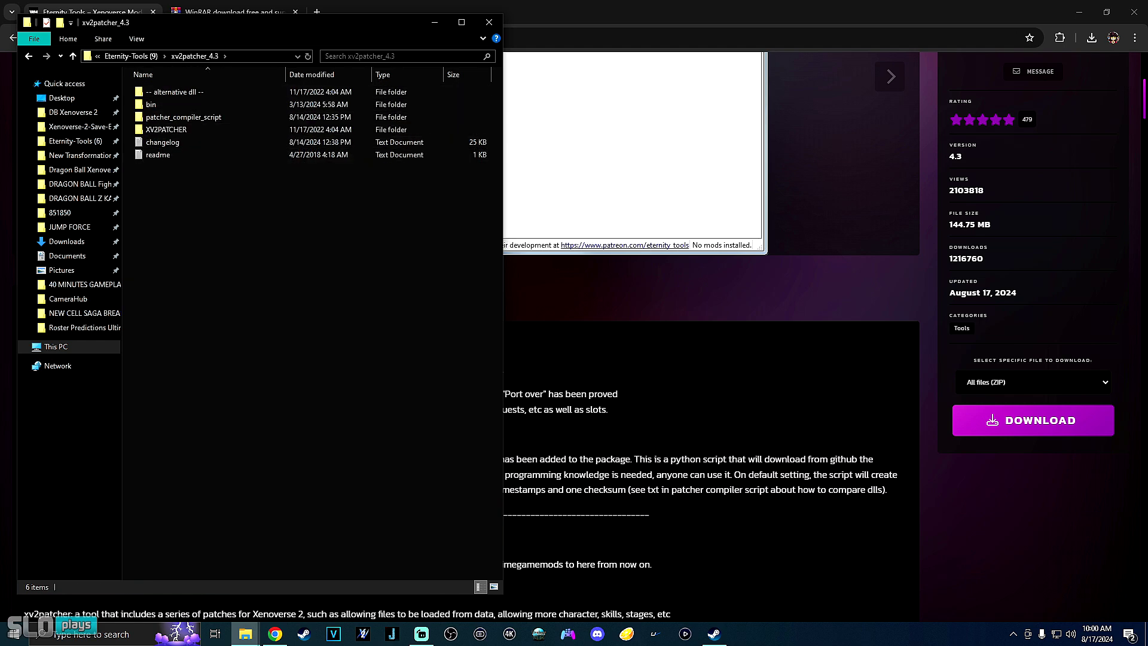
mouse_move(245, 634)
click(214, 574)
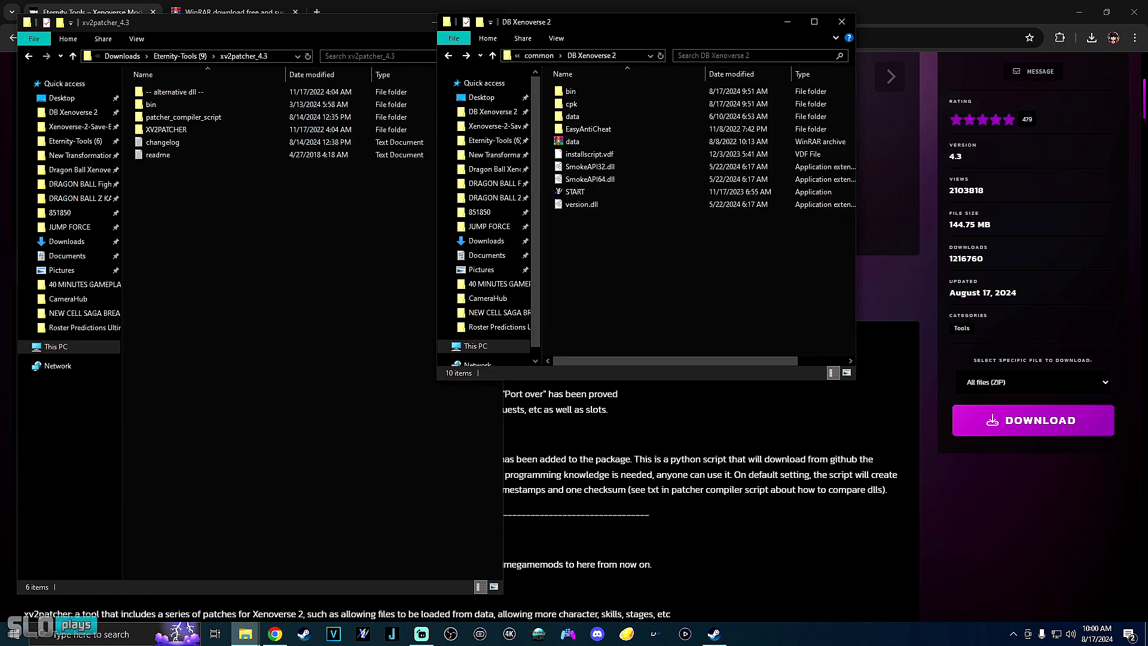
drag(578, 22, 645, 27)
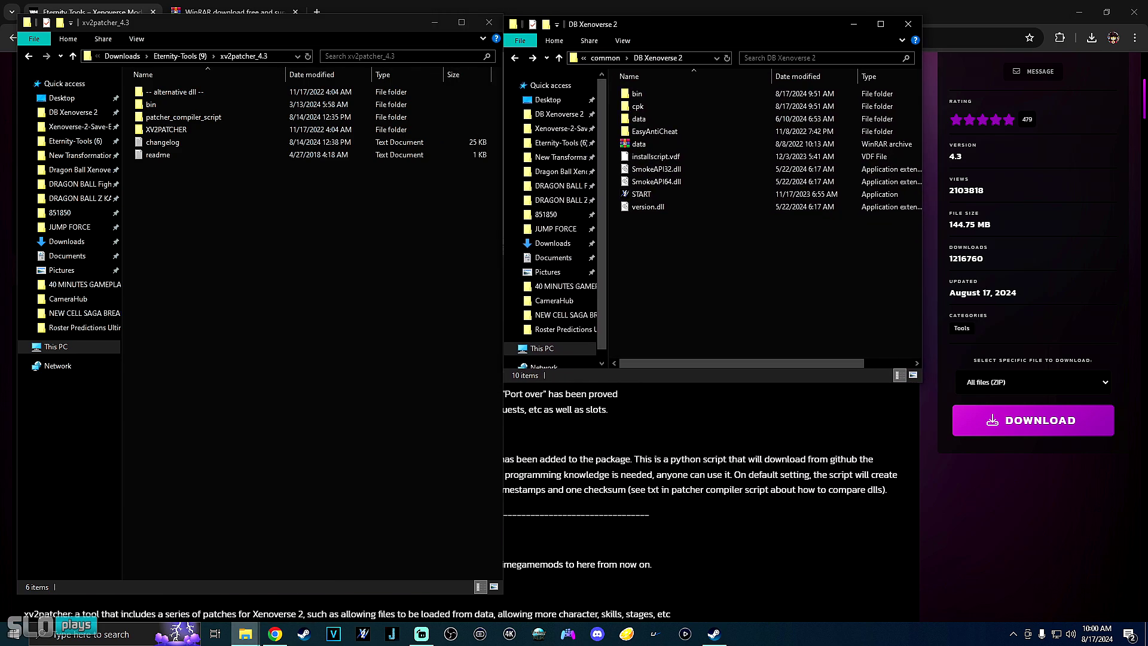
drag(596, 384, 584, 596)
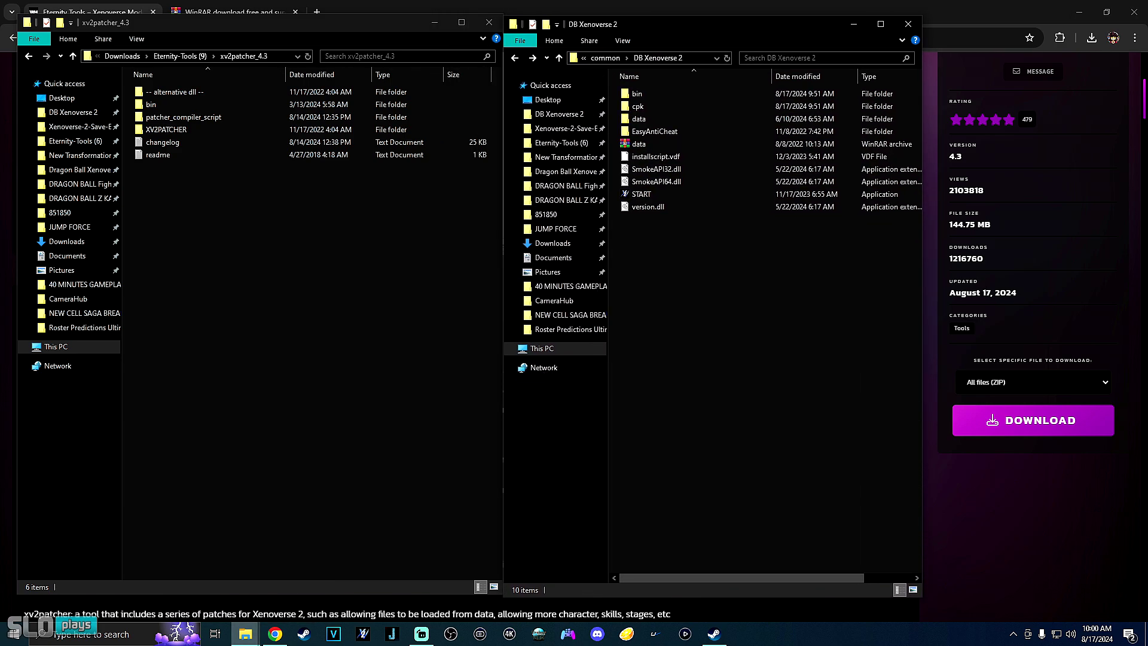
drag(922, 267, 1106, 268)
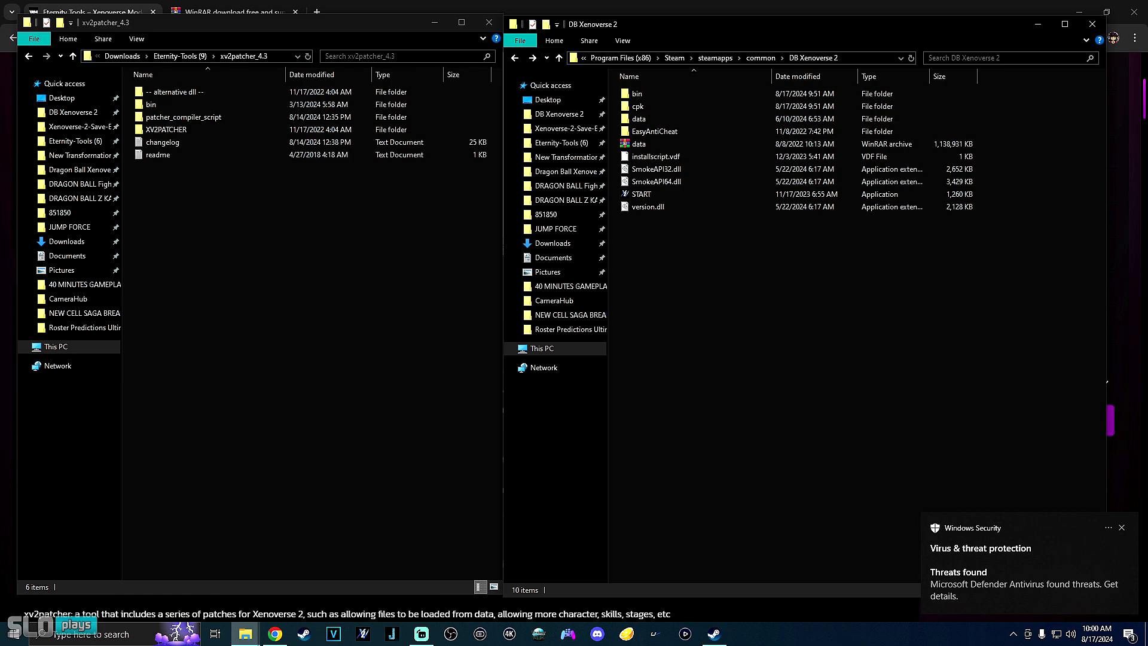
- Examine the details and affected file of the threat reported by Windows Security, and dismiss the details
click(1023, 574)
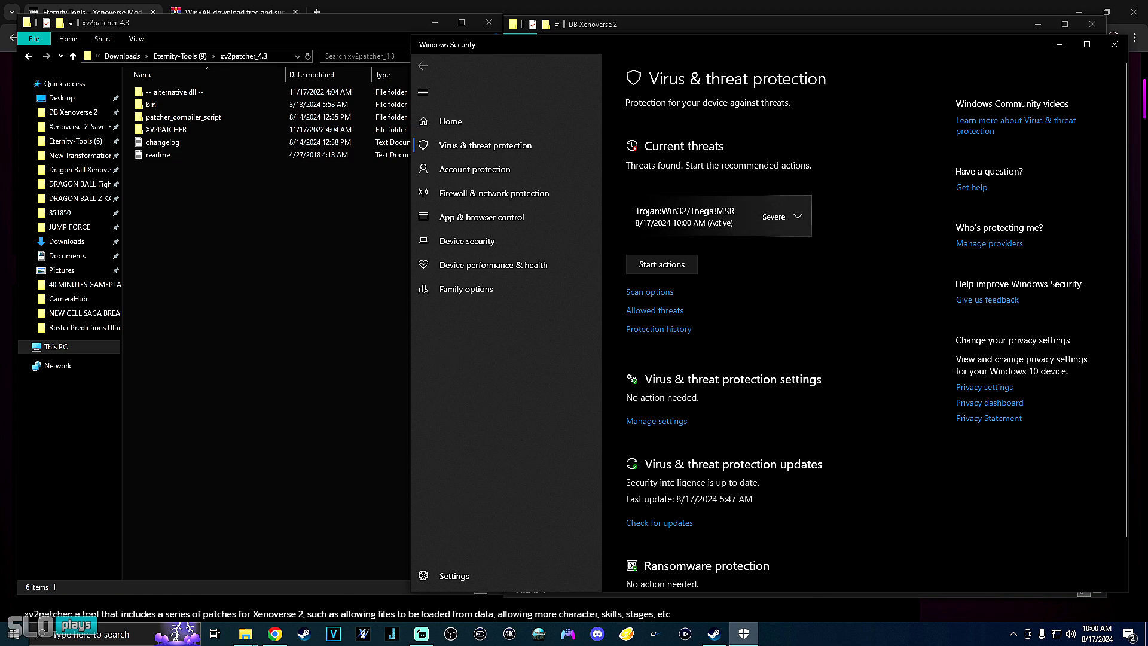
click(718, 215)
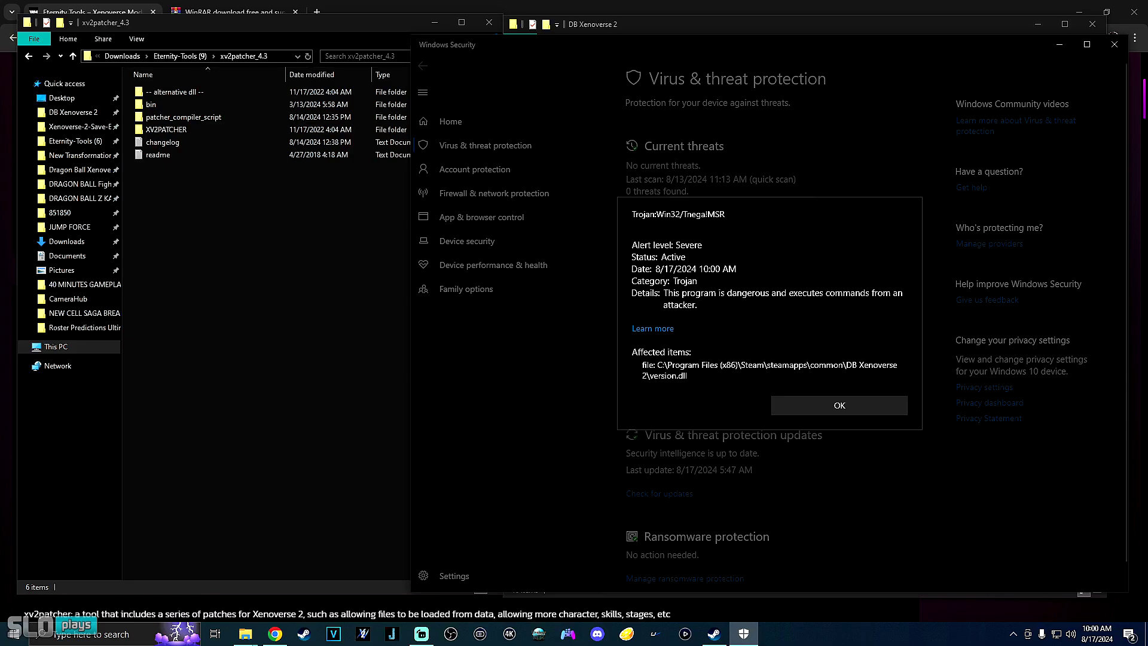
key(Return)
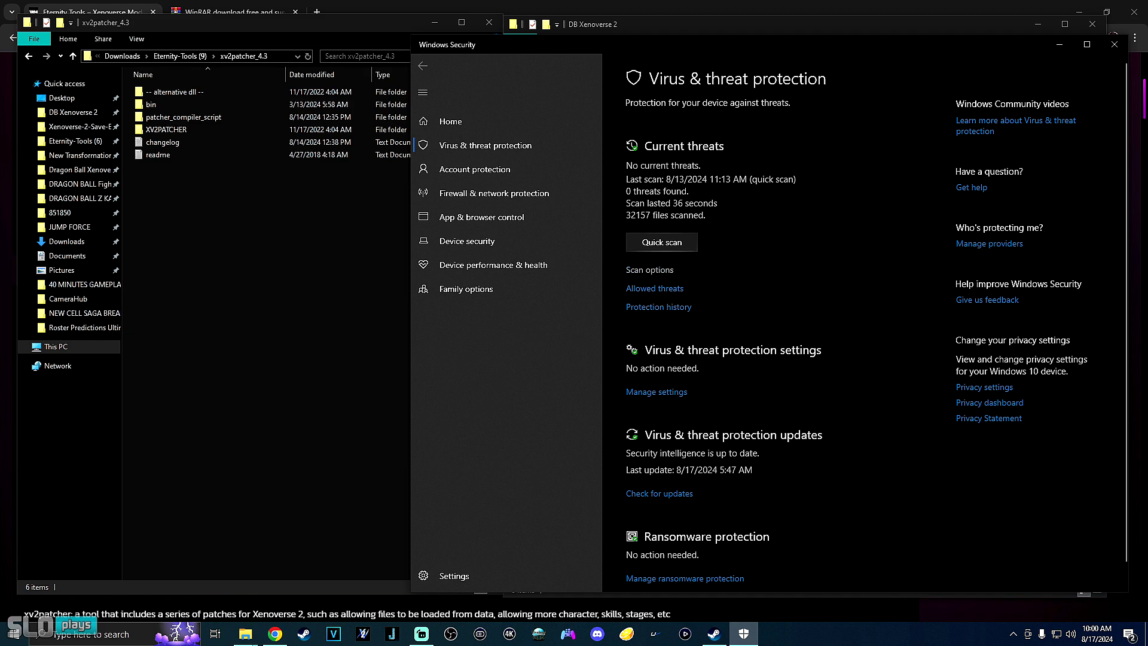
- Review the details of the latest threat in the protection history and close Windows Security
click(658, 307)
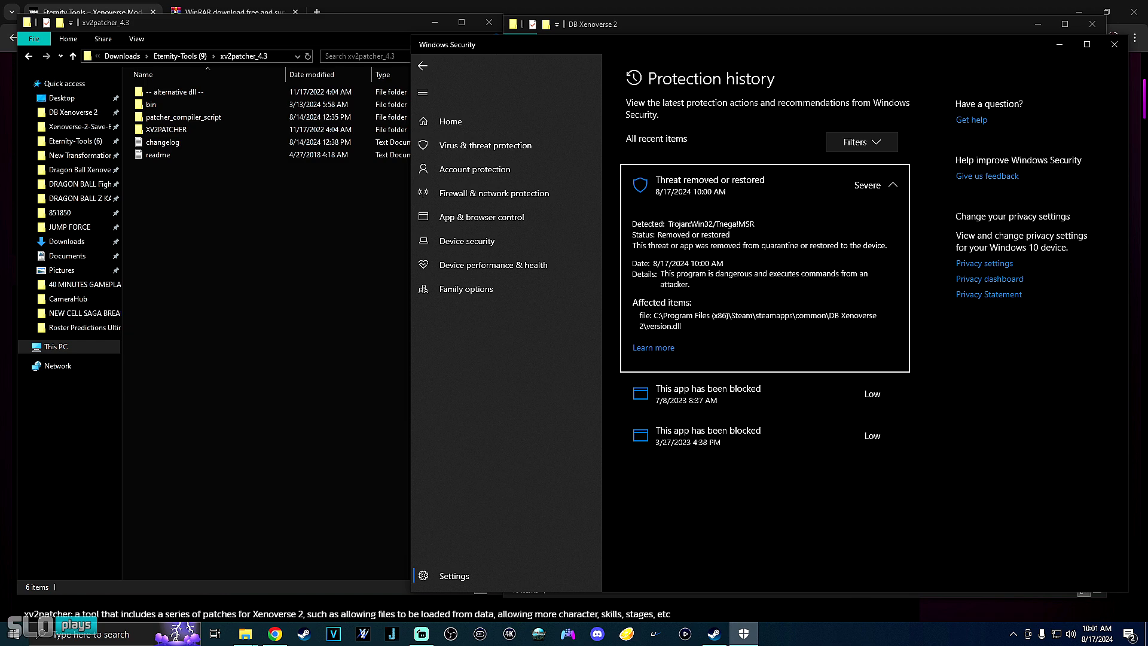
click(1114, 43)
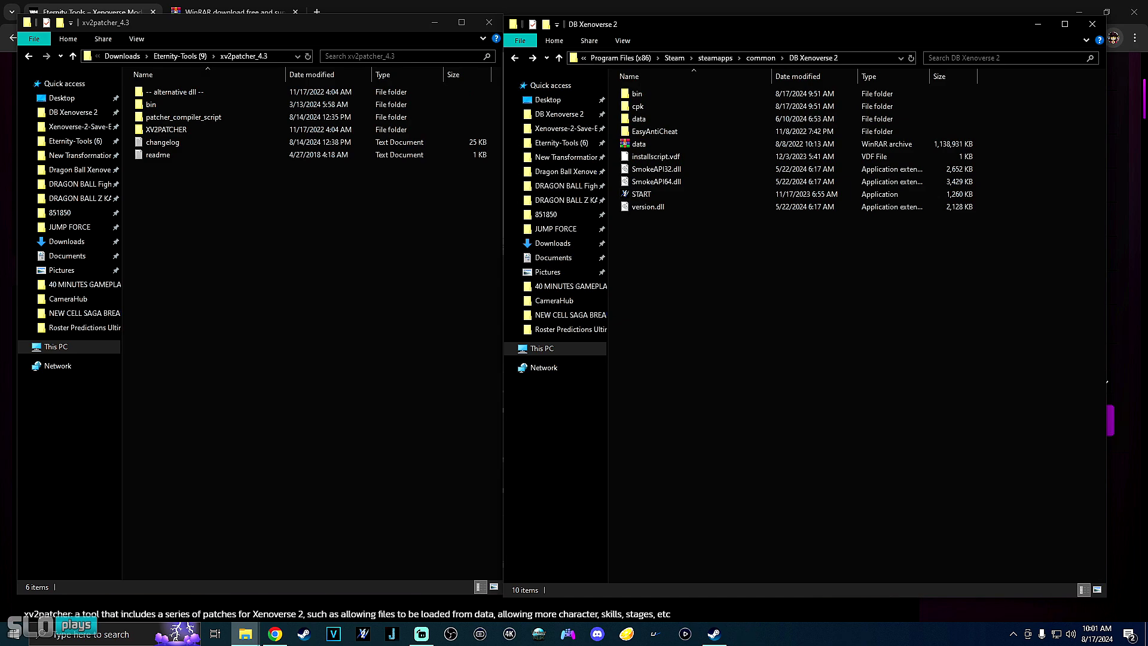
- Reposition the DB Xenoverse 2 folder window and widen it over the edge of the xv2patcher_4.3 window
drag(698, 24, 702, 23)
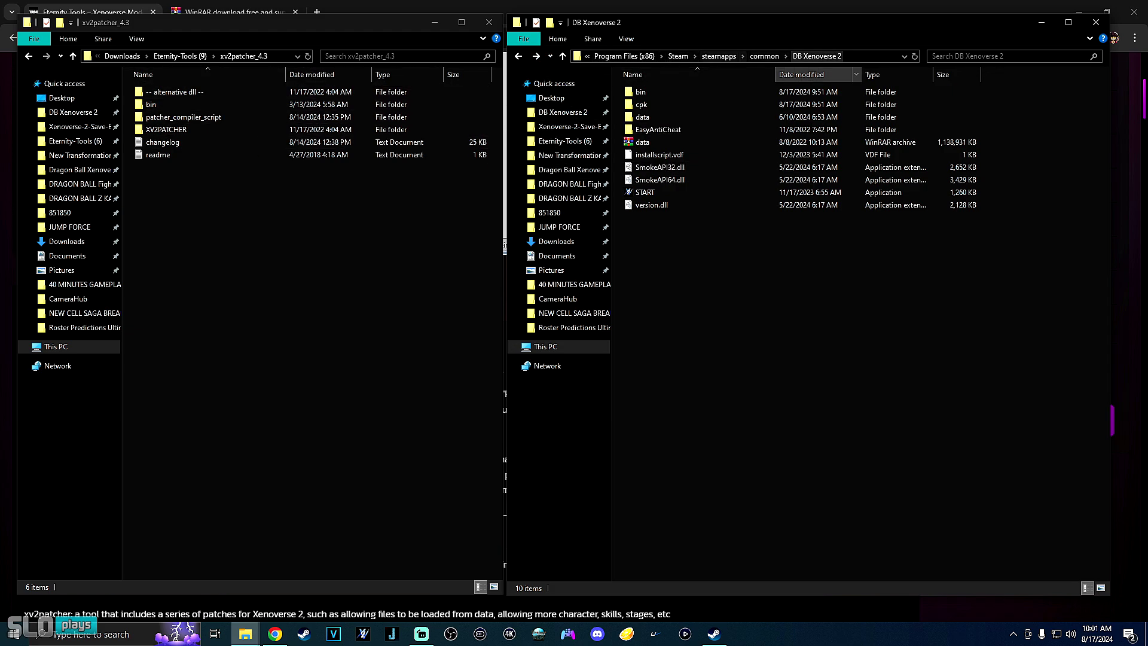
drag(506, 245, 481, 245)
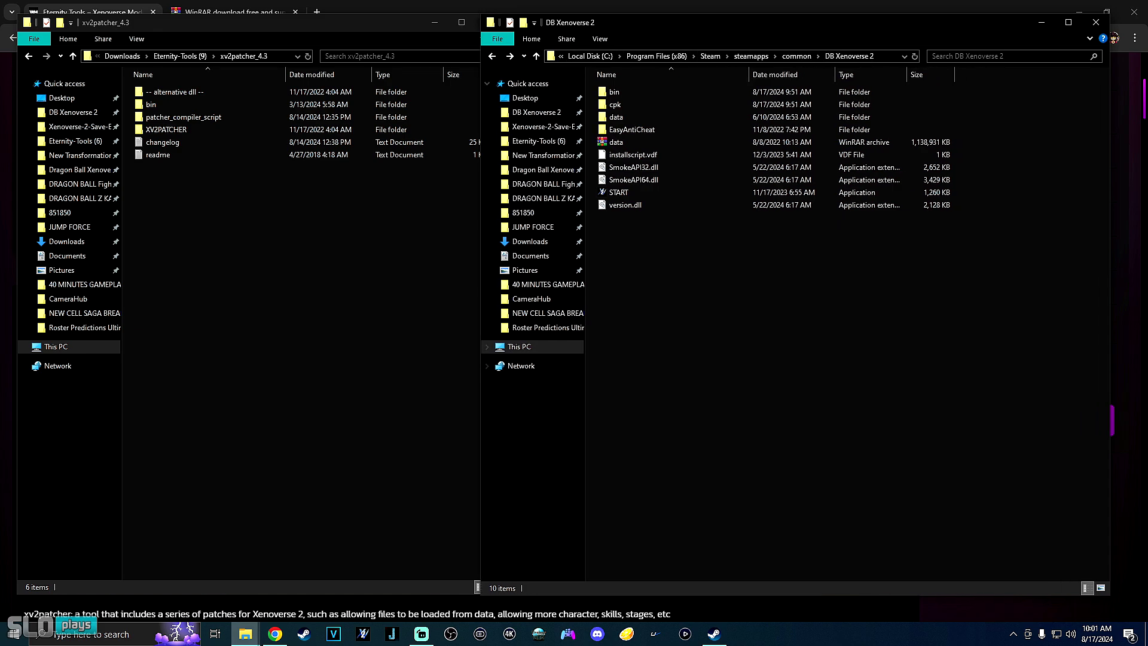
drag(481, 81, 457, 81)
- Trace the path to the DB Xenoverse 2 folder from This PC through Local Disk (C:), Program Files (x86), Steam, steamapps and common
click(567, 56)
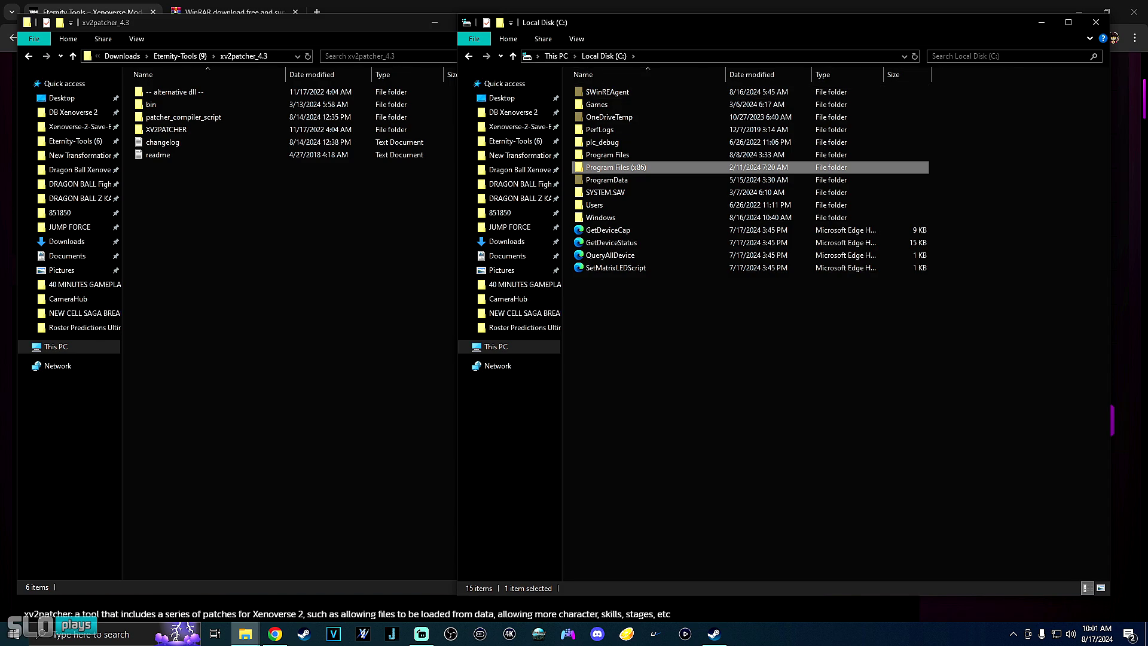
click(558, 57)
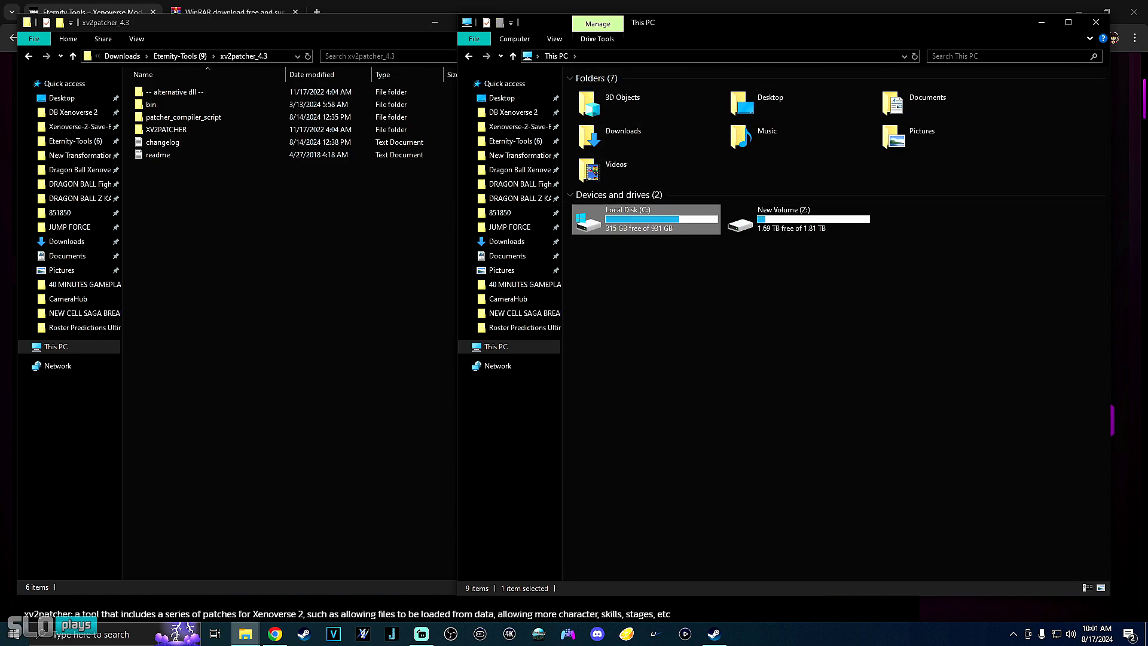
double_click(616, 221)
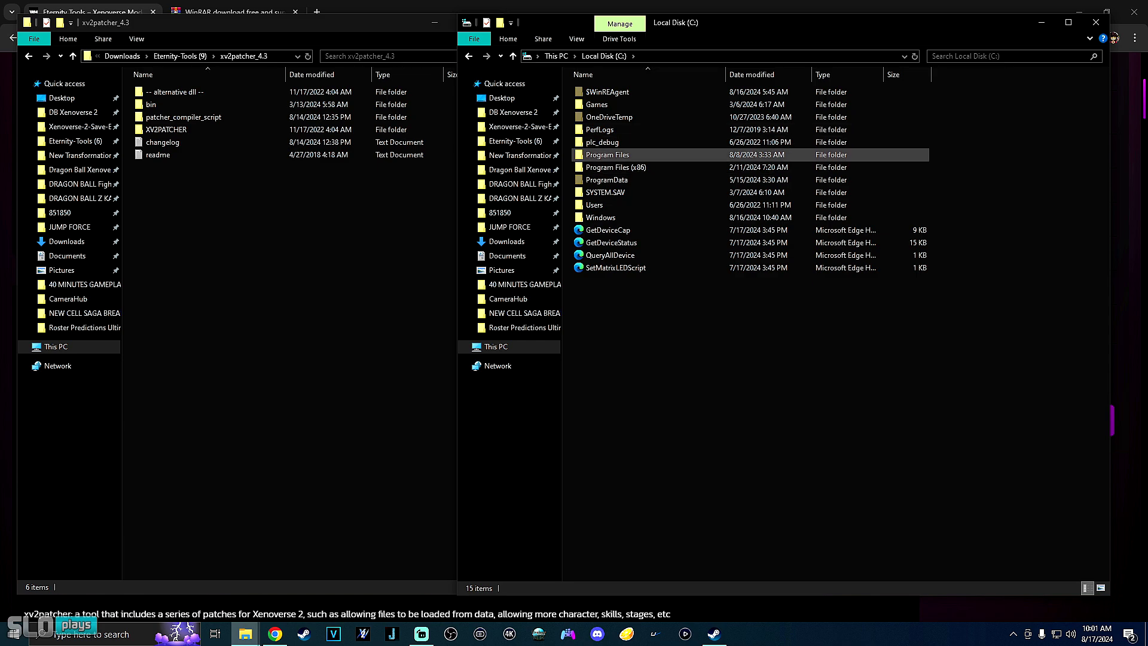
click(616, 156)
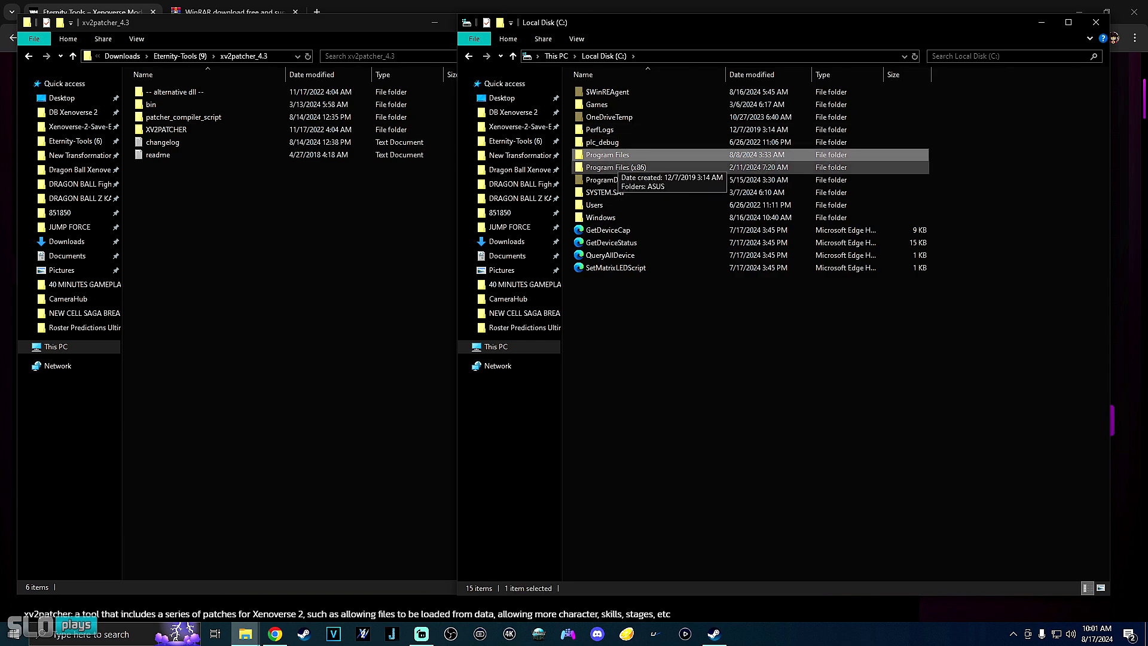
double_click(616, 167)
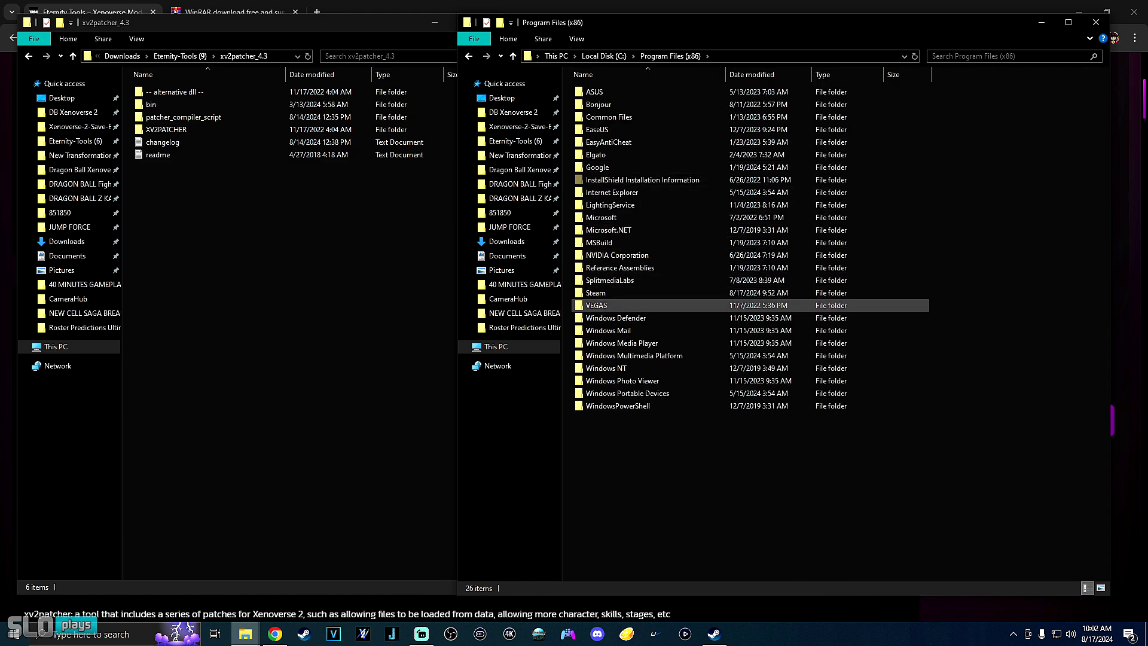
double_click(598, 292)
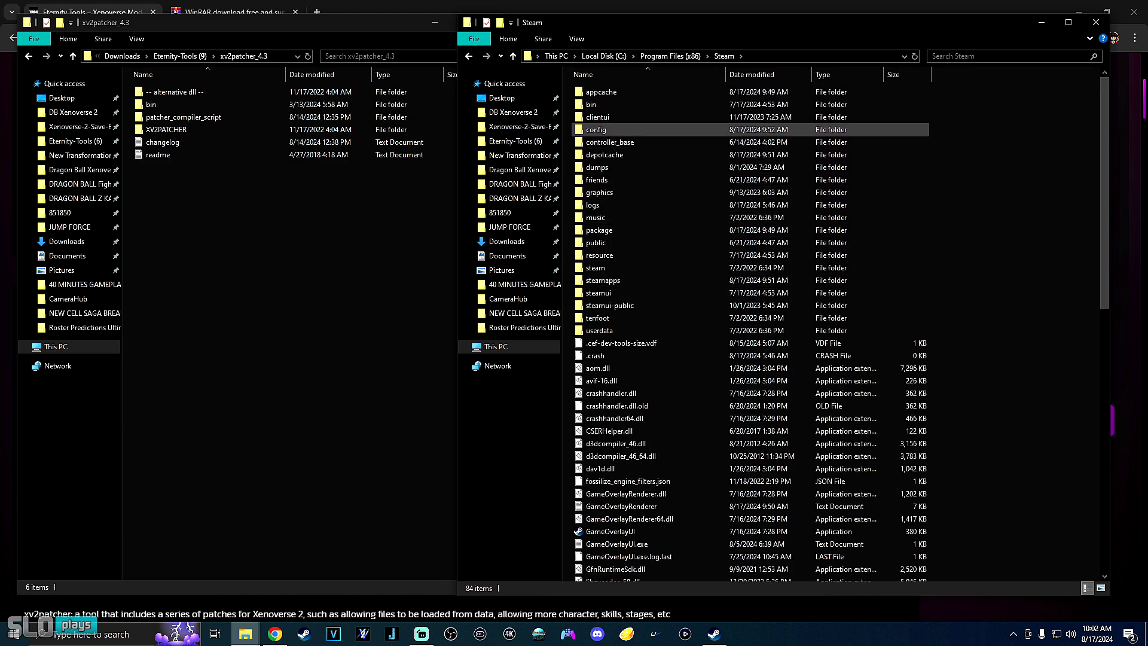
double_click(603, 280)
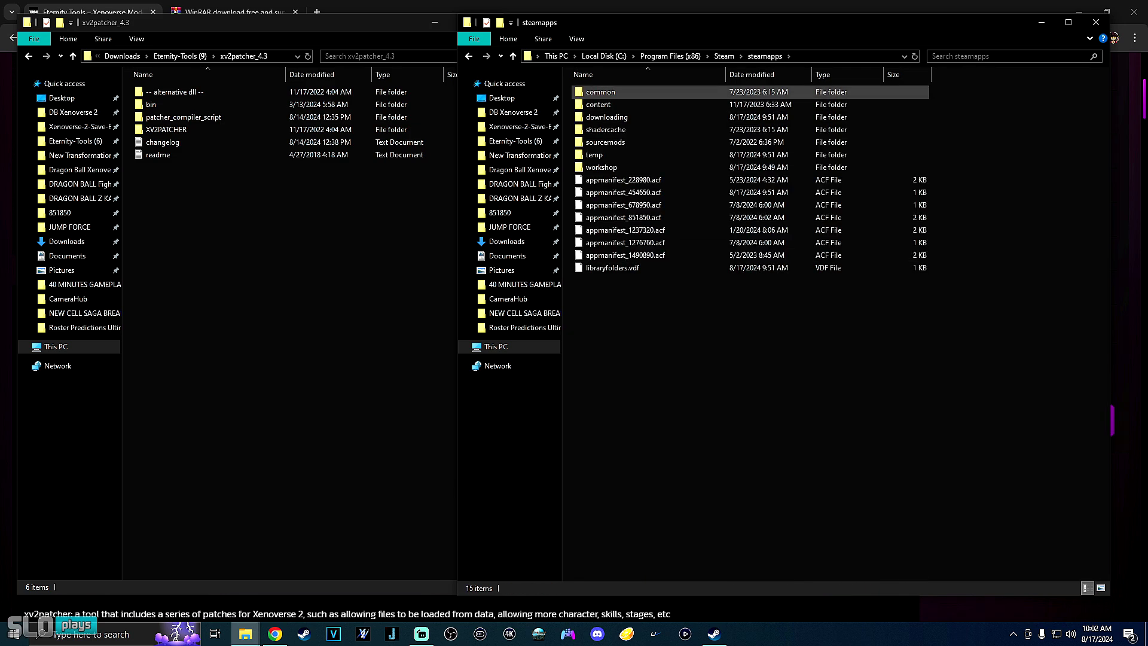
double_click(601, 91)
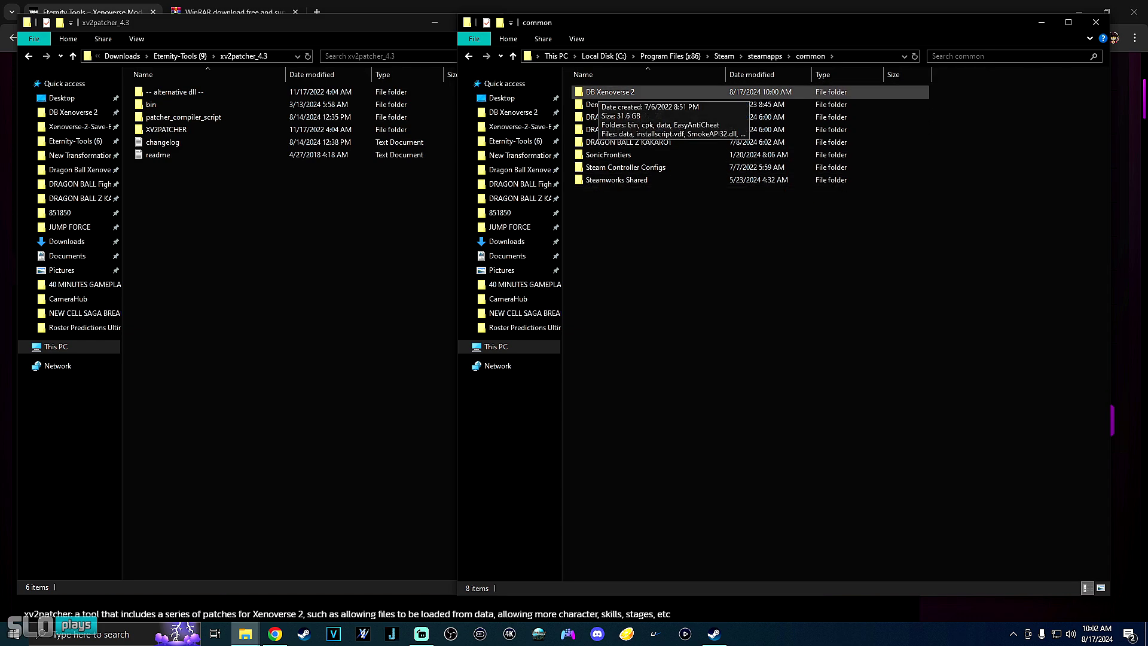
double_click(610, 91)
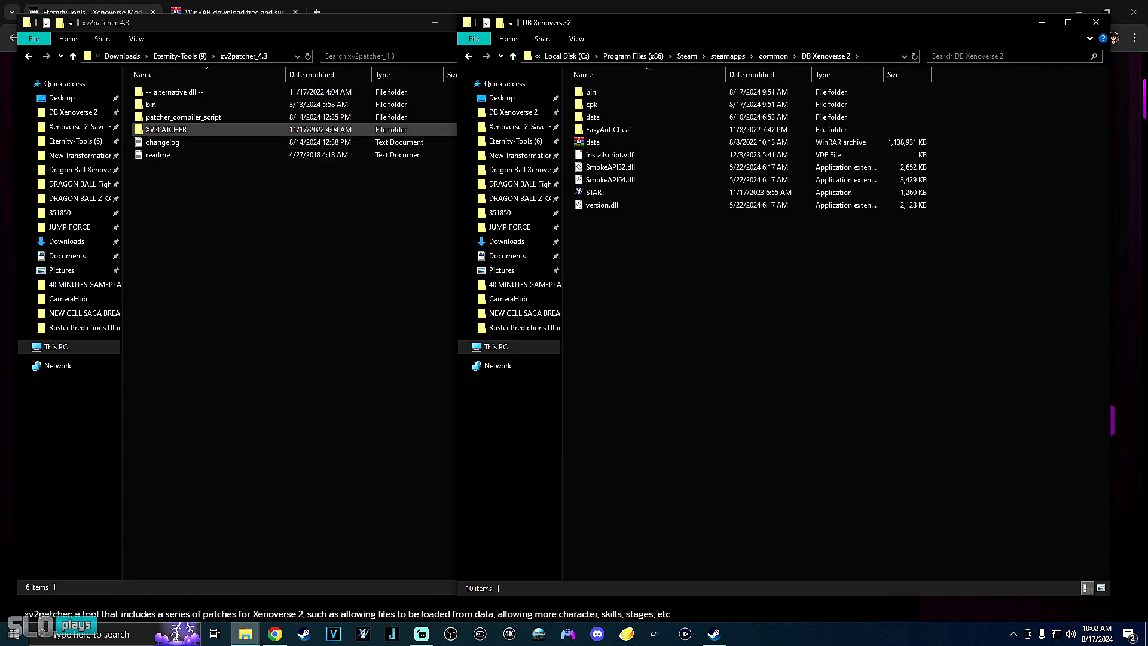
- Copy the XV2PATCHER folder from xv2patcher_4.3 into the DB Xenoverse 2 game folder
click(166, 130)
right_click(159, 129)
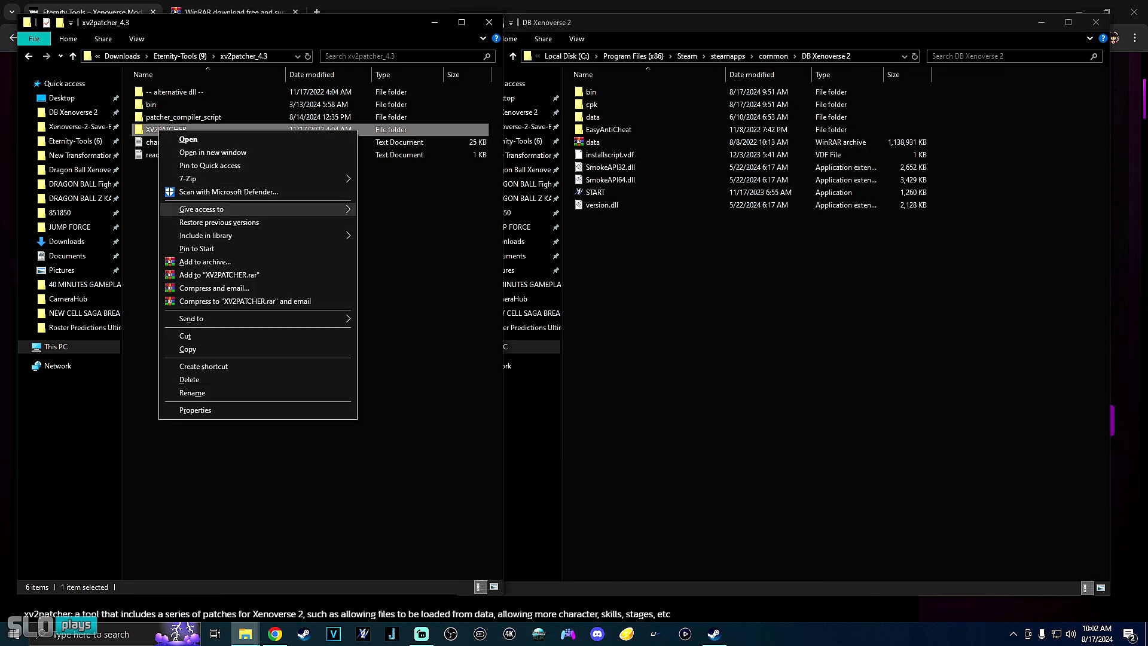
click(179, 350)
right_click(645, 246)
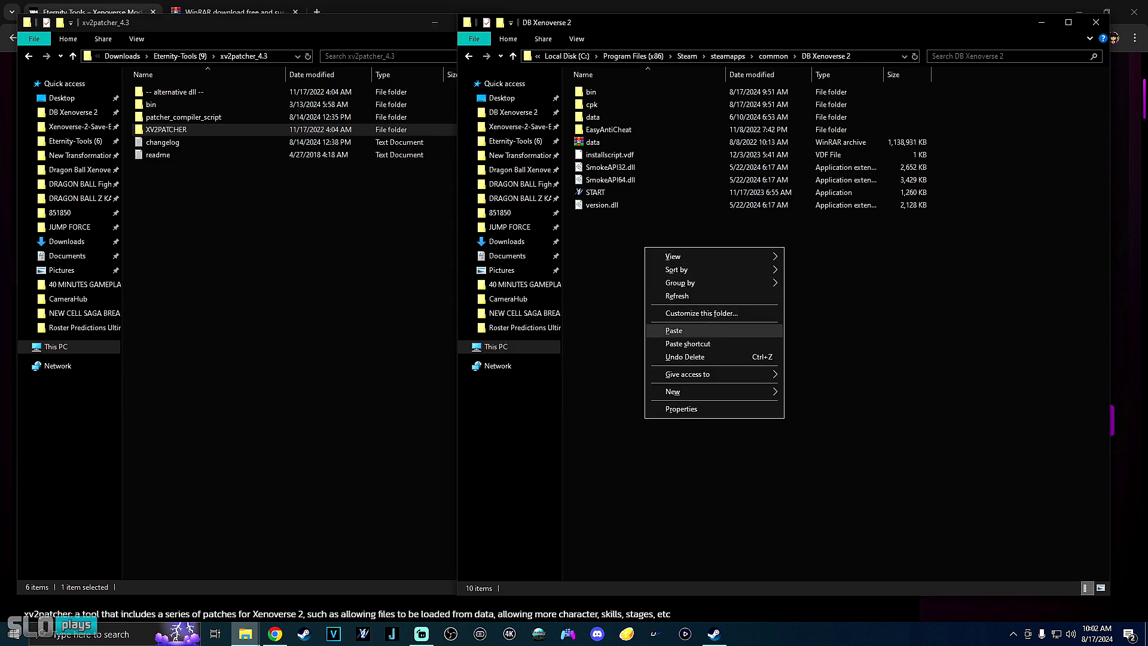
click(664, 330)
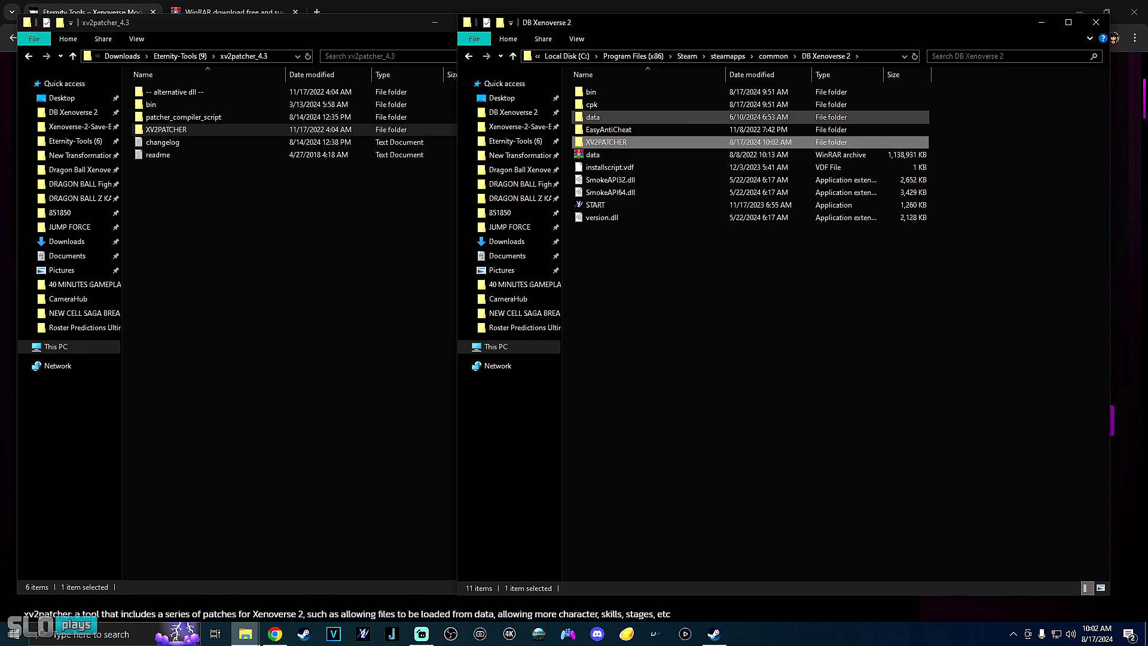
- Copy xinput1_3.dll from the patcher's bin folder into the game's bin folder, replacing the existing file
double_click(156, 106)
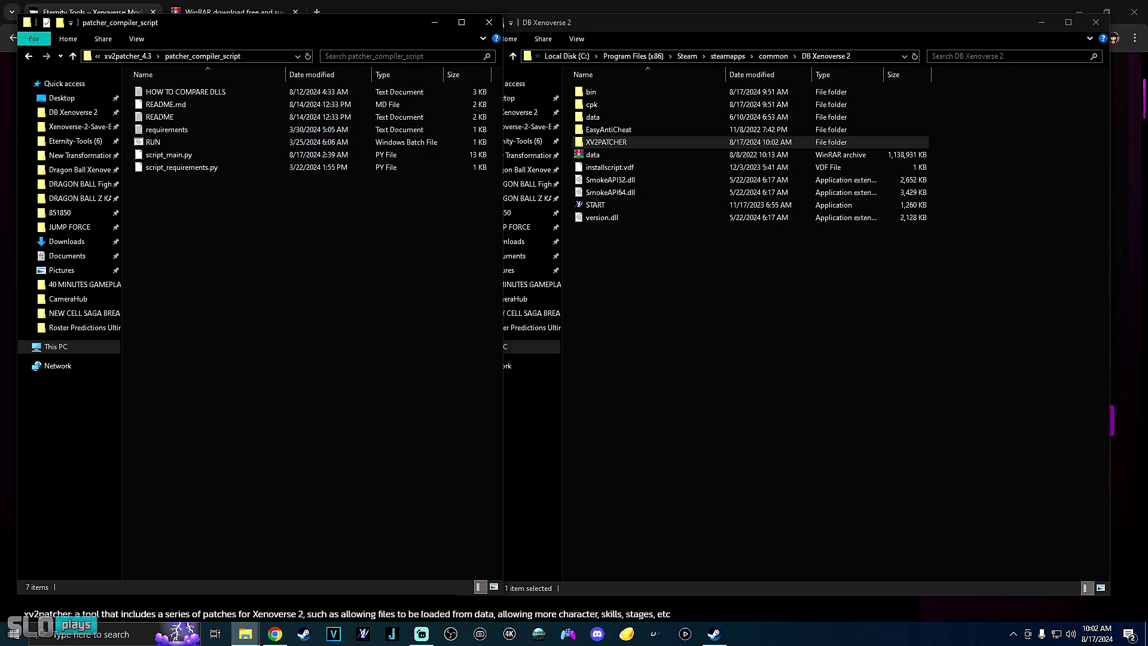
click(127, 56)
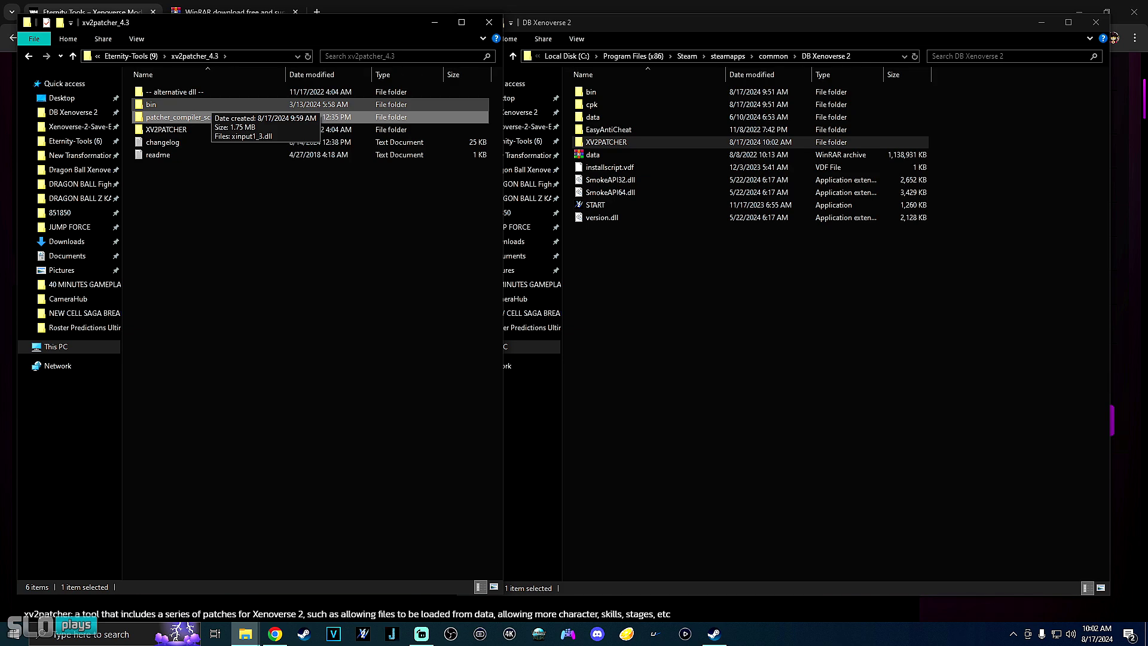
double_click(211, 104)
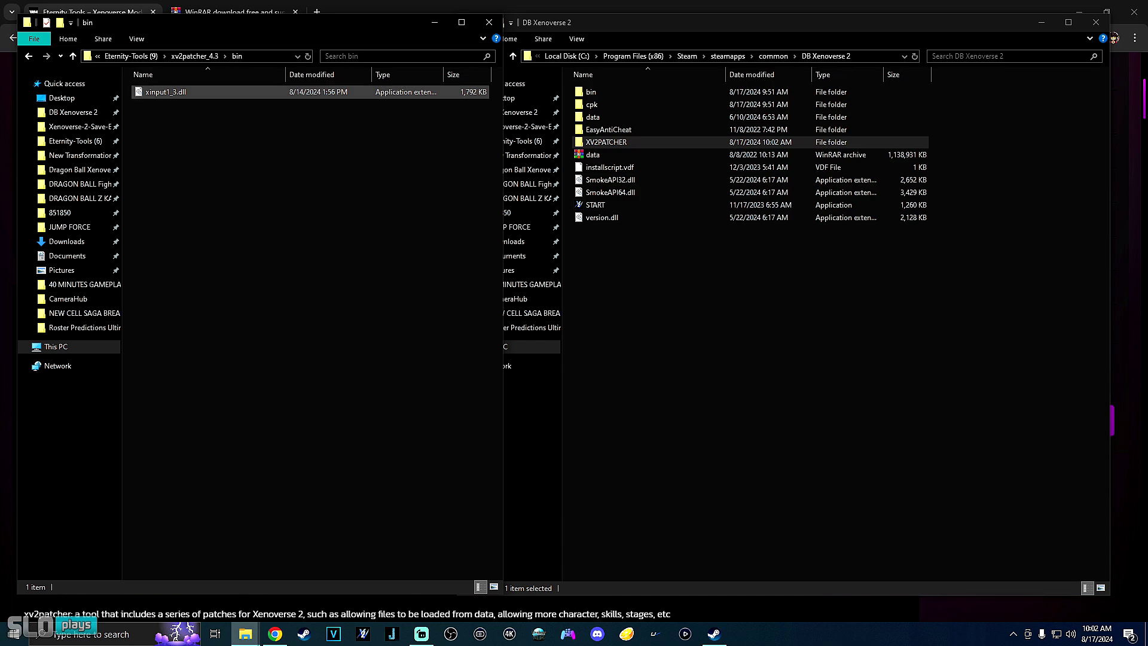
click(163, 93)
right_click(163, 94)
click(383, 143)
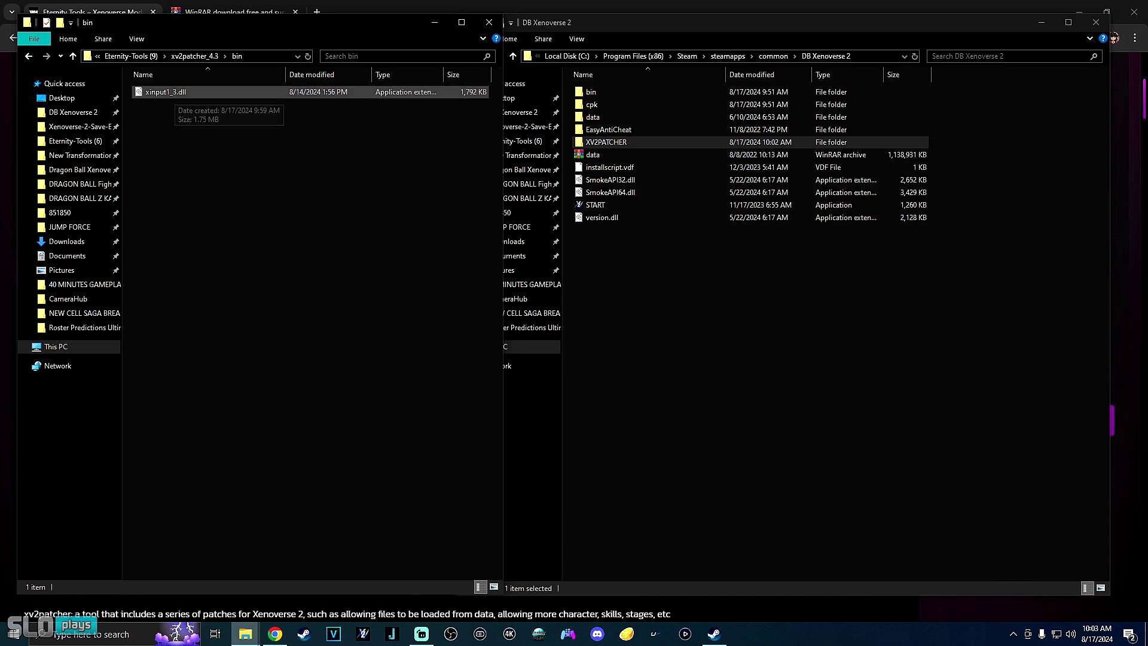
right_click(174, 93)
click(204, 287)
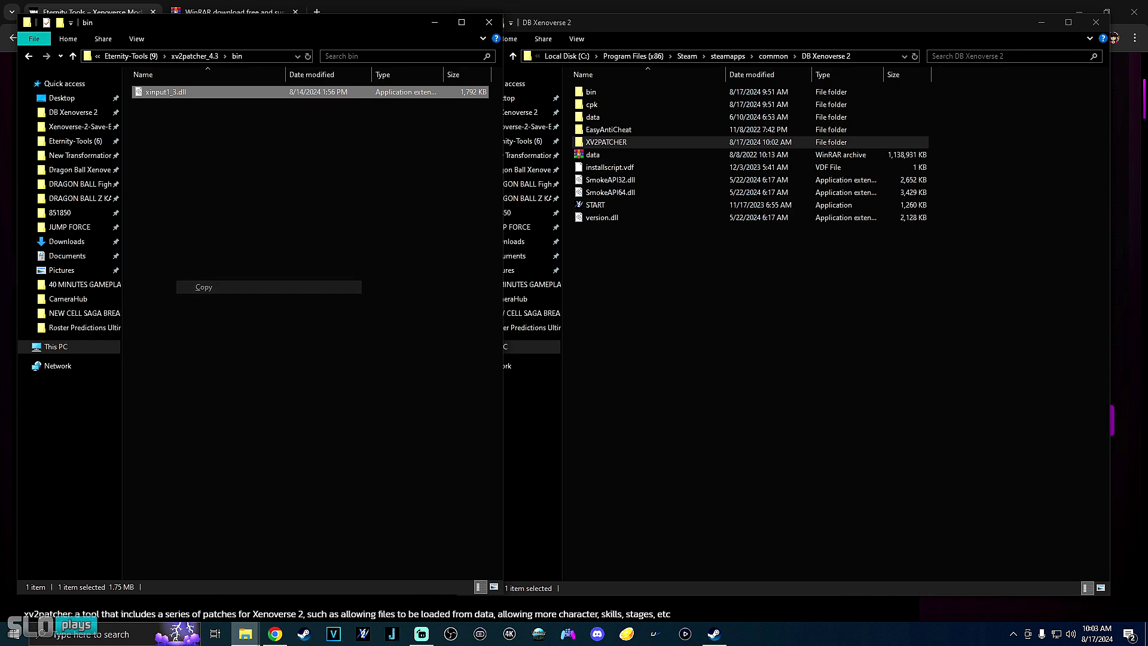
double_click(591, 91)
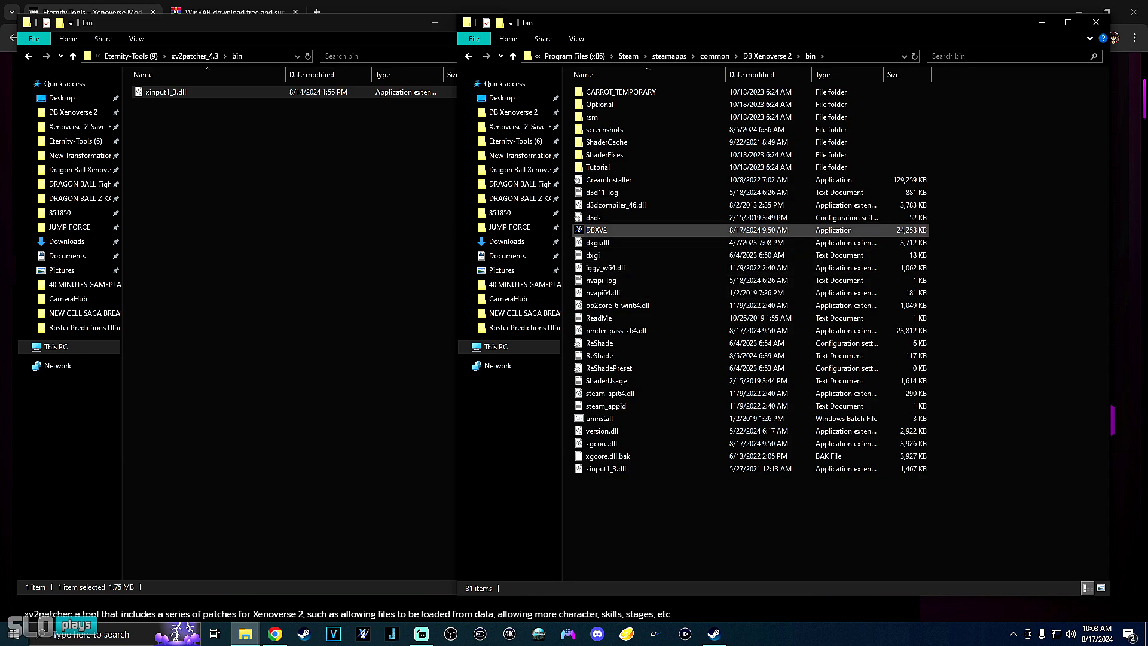
right_click(620, 323)
click(657, 413)
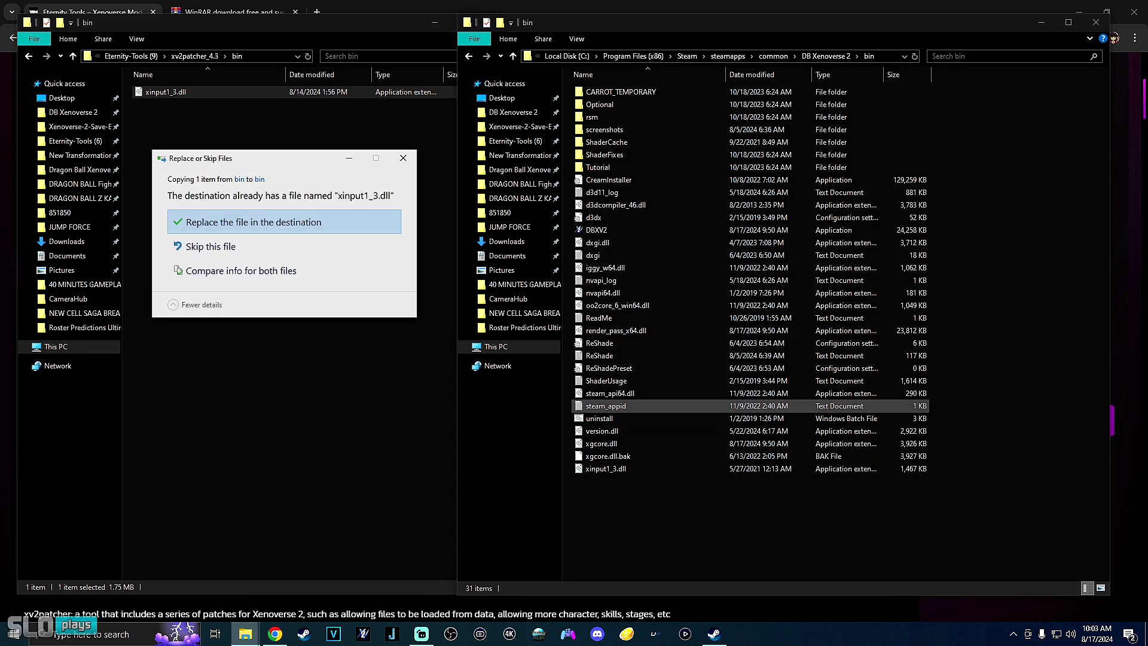
key(Return)
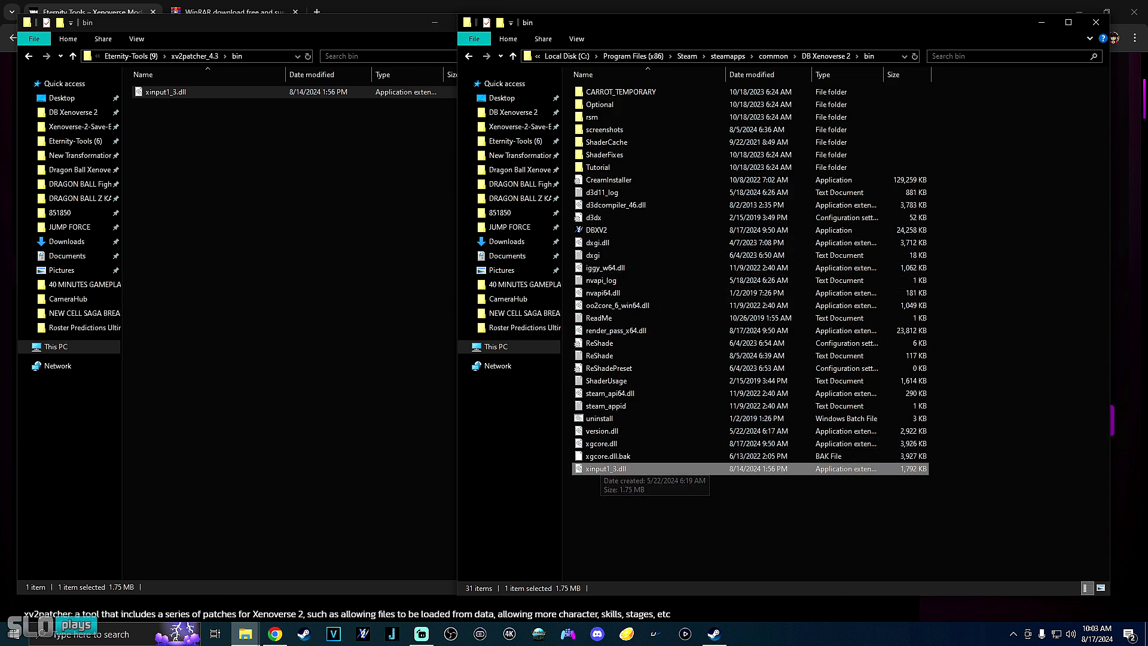
- Return to the xv2patcher_4.3 folder and move its window and the game's bin window apart
click(29, 57)
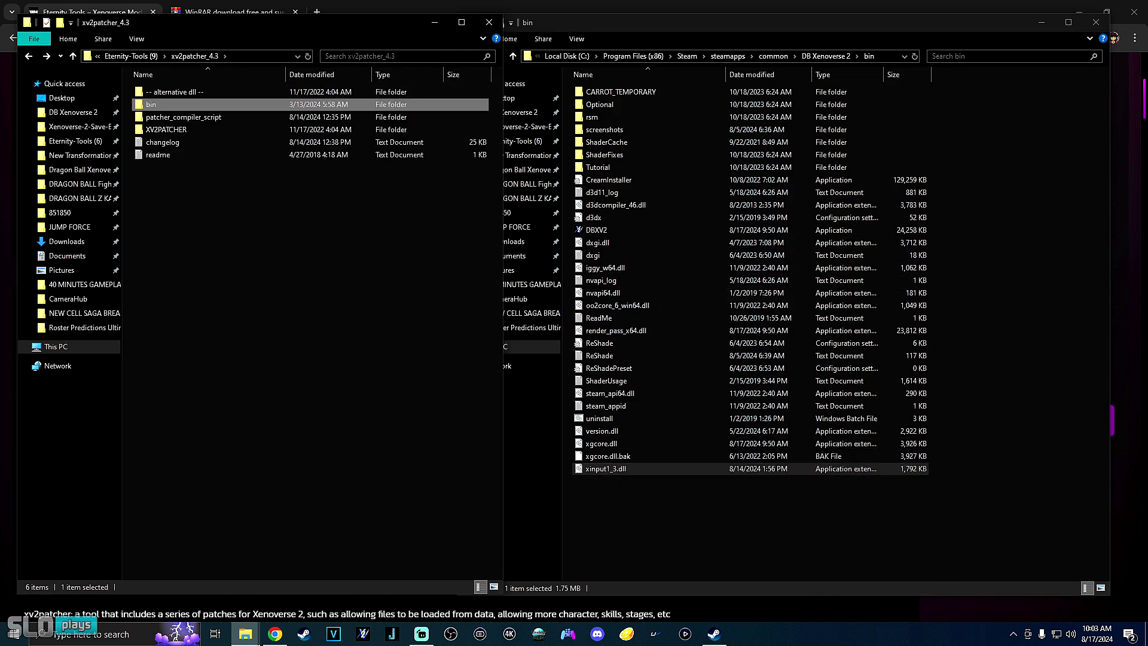
drag(557, 24, 581, 24)
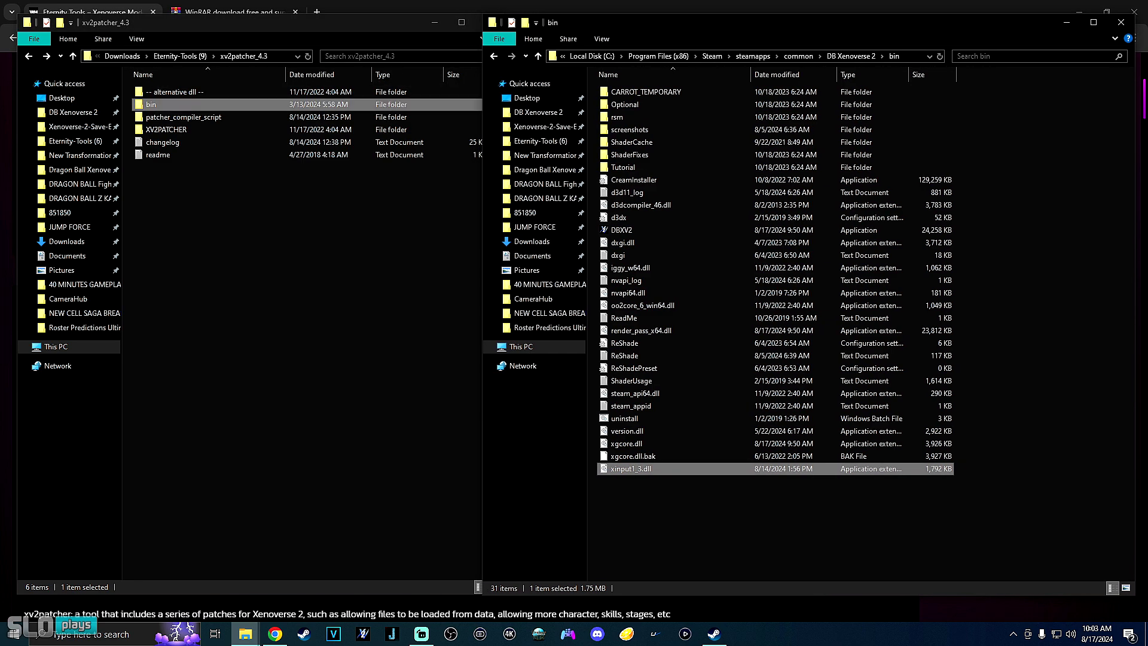
drag(275, 25, 267, 22)
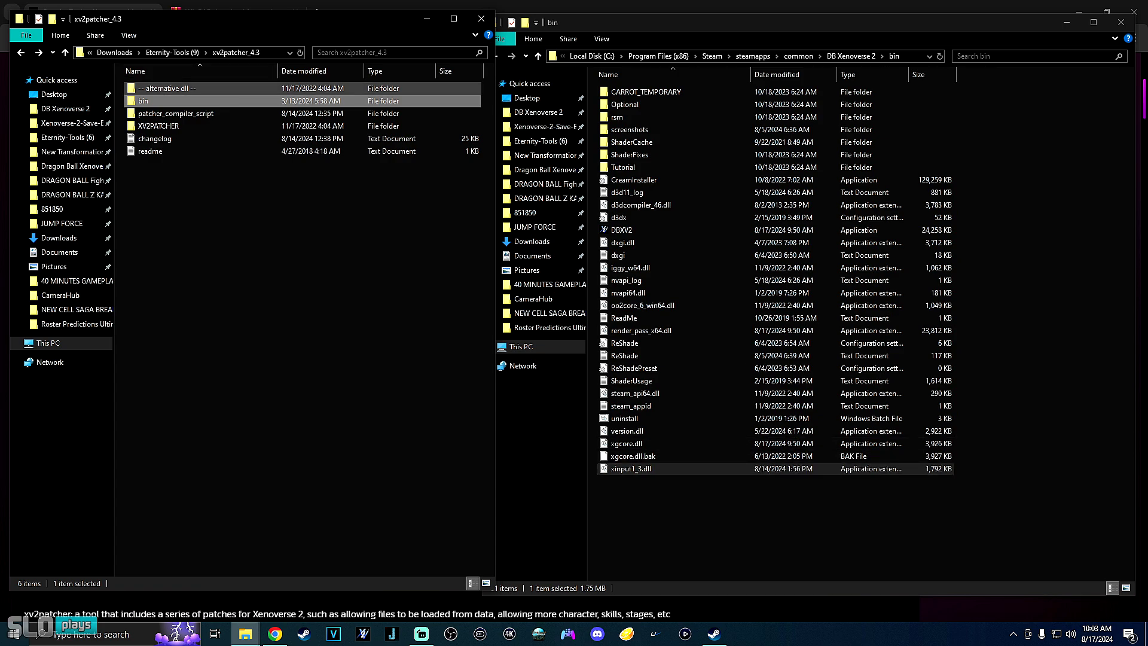
- Examine the contents of the patcher's alternative dll folder beside the game's bin folder, and return to xv2patcher_4.3
double_click(167, 88)
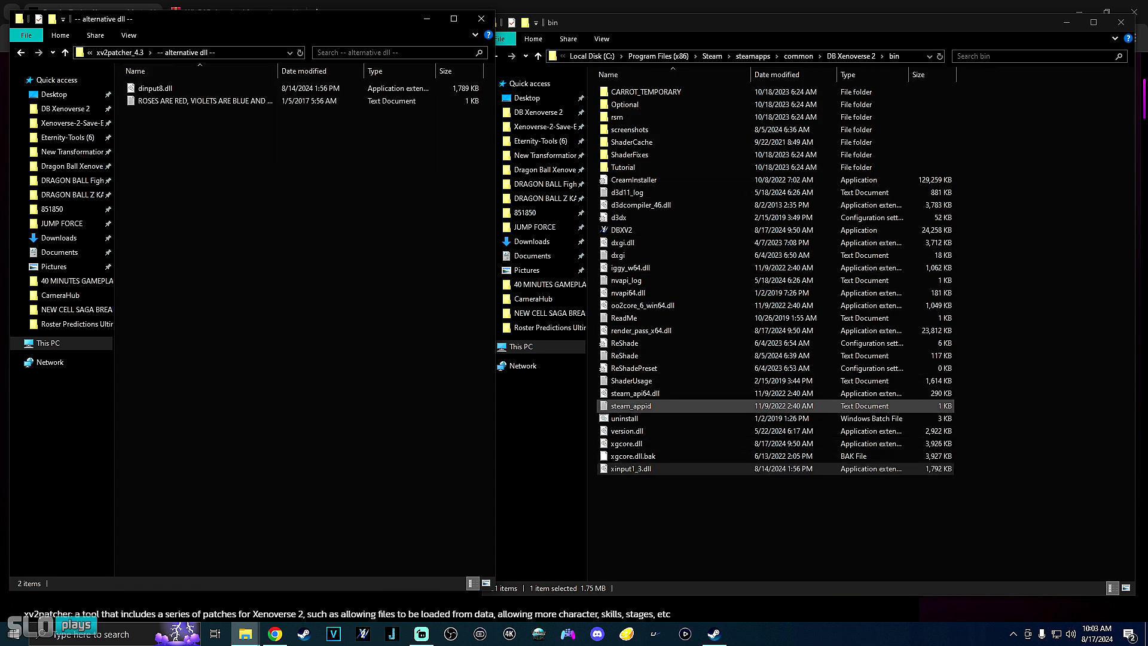
click(688, 514)
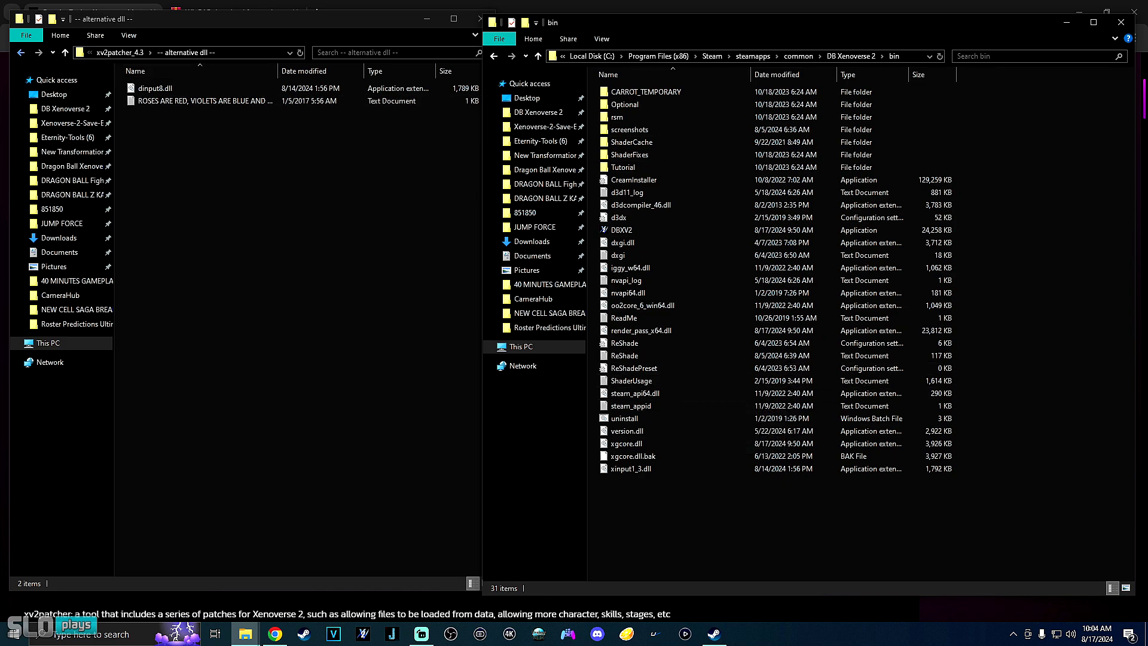
click(65, 53)
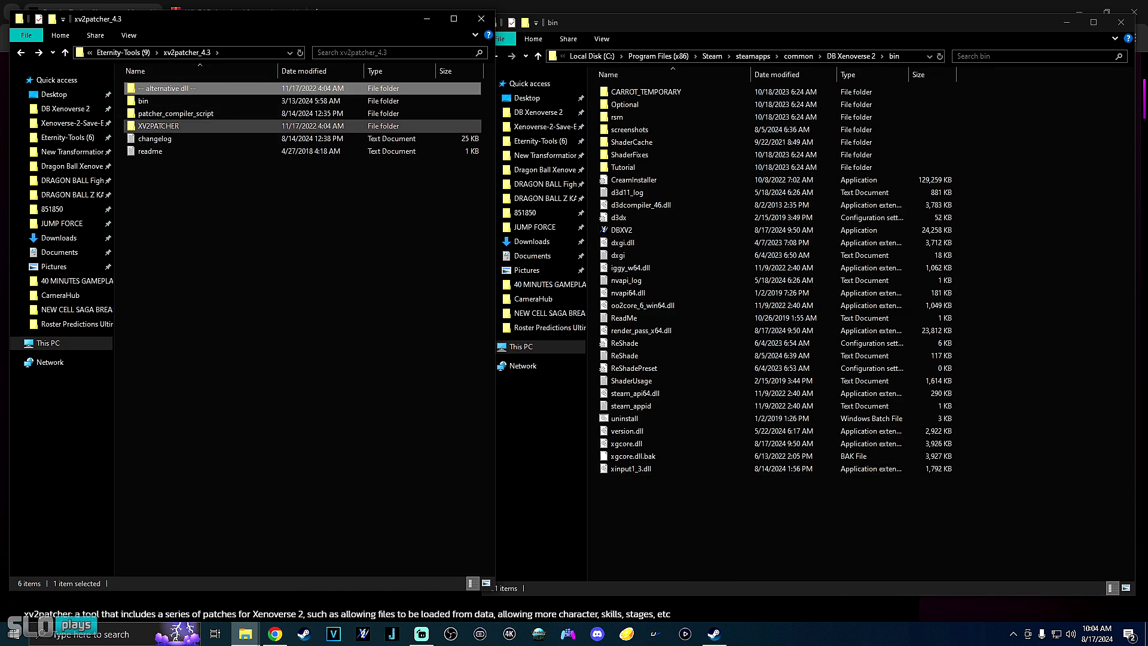
- Read the patcher's readme and changelog, close both, and realign the game's bin folder window beside the patcher folder
double_click(150, 150)
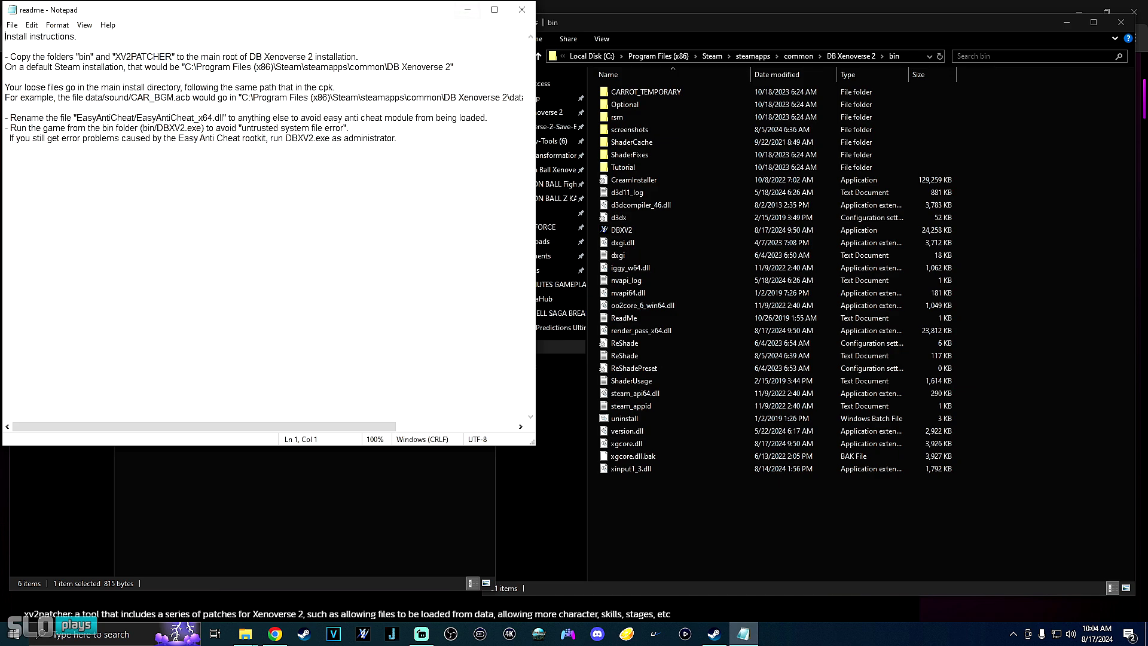
click(522, 10)
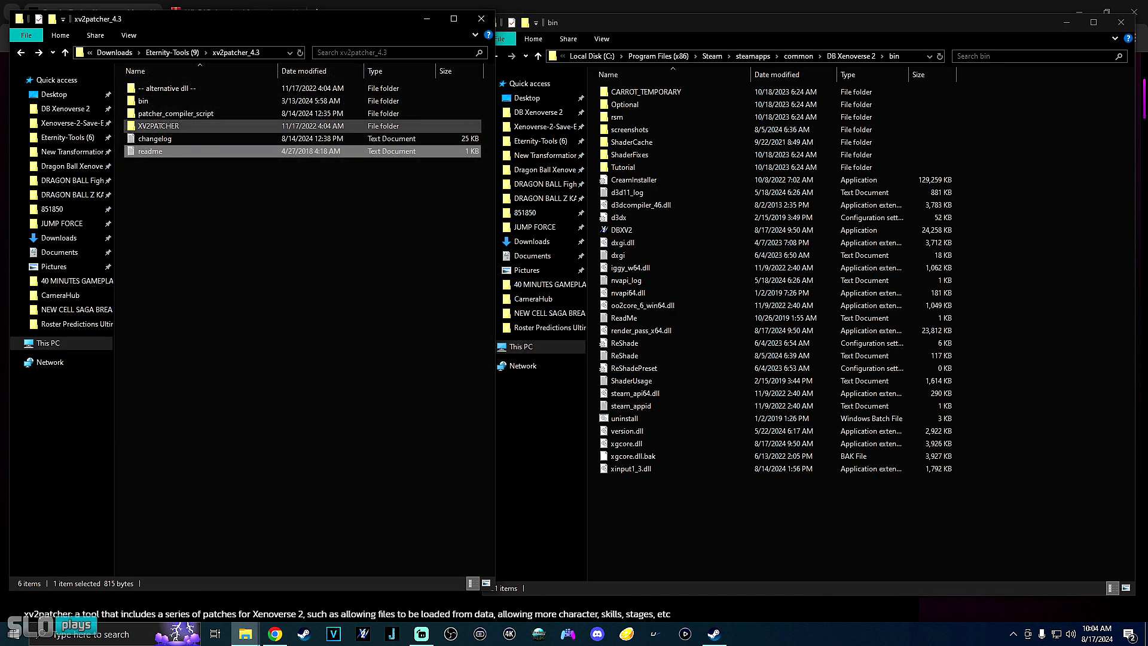
double_click(157, 138)
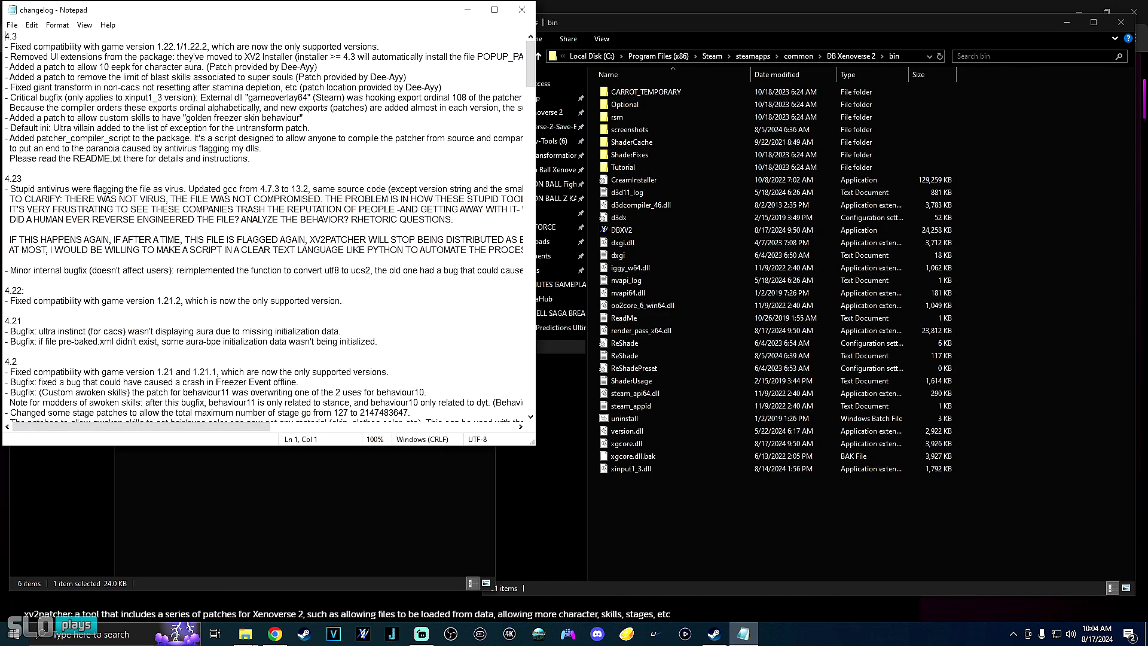
click(522, 10)
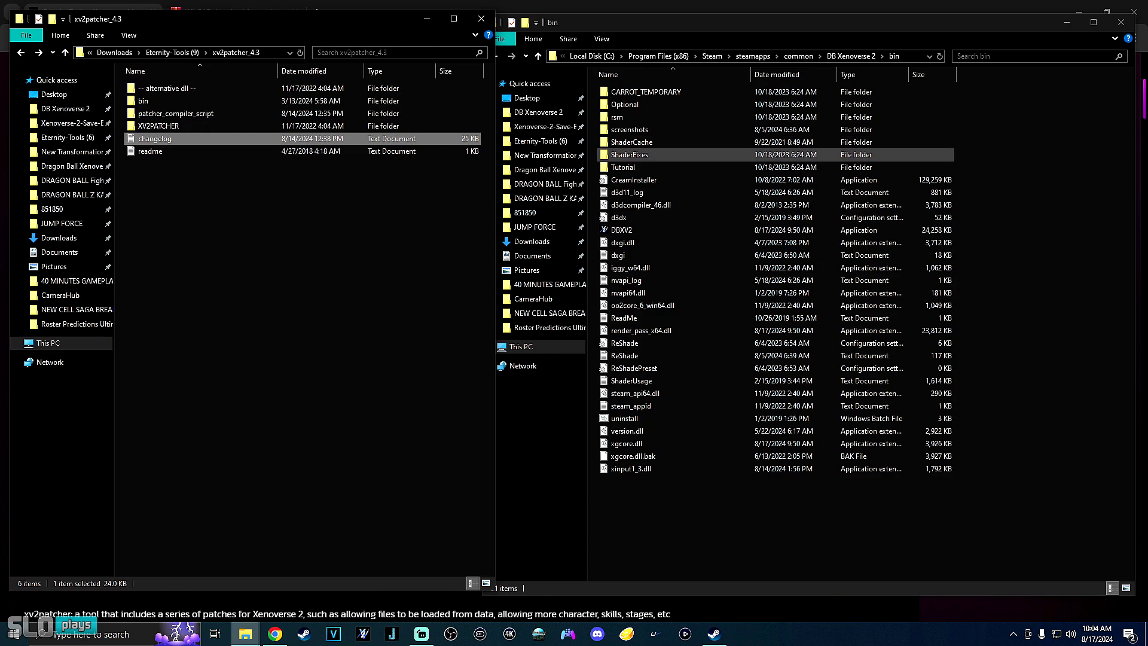
drag(608, 21, 619, 18)
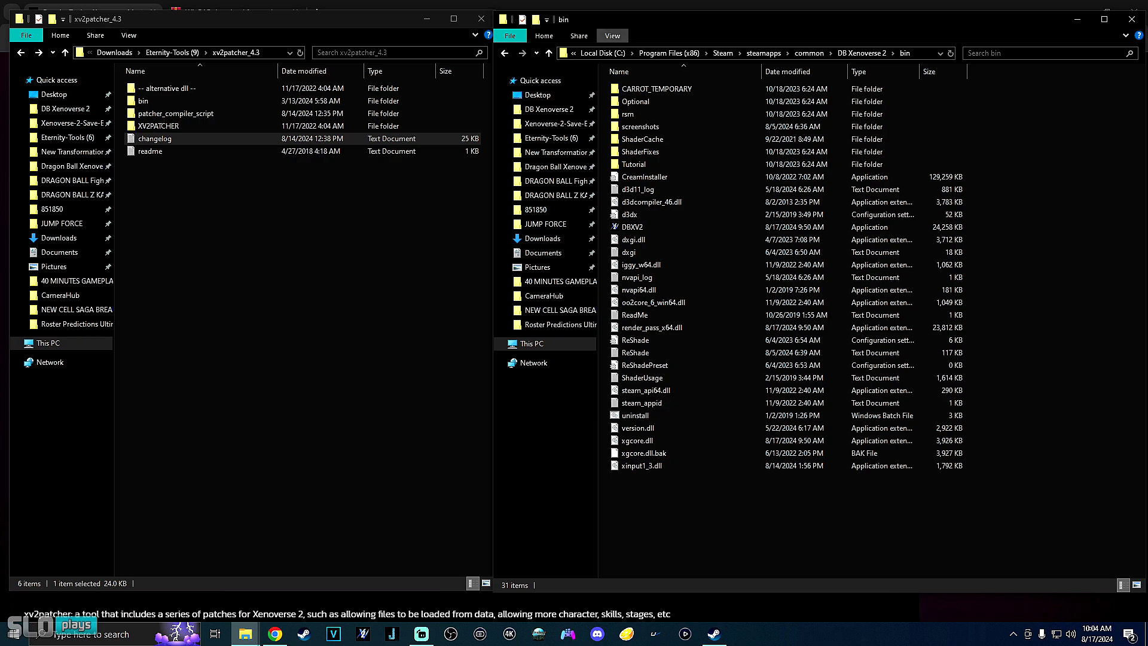
- Return to the DB Xenoverse 2 folder, then inspect and start actions on the SmokeAPI32.dll threat in Windows Security
click(504, 54)
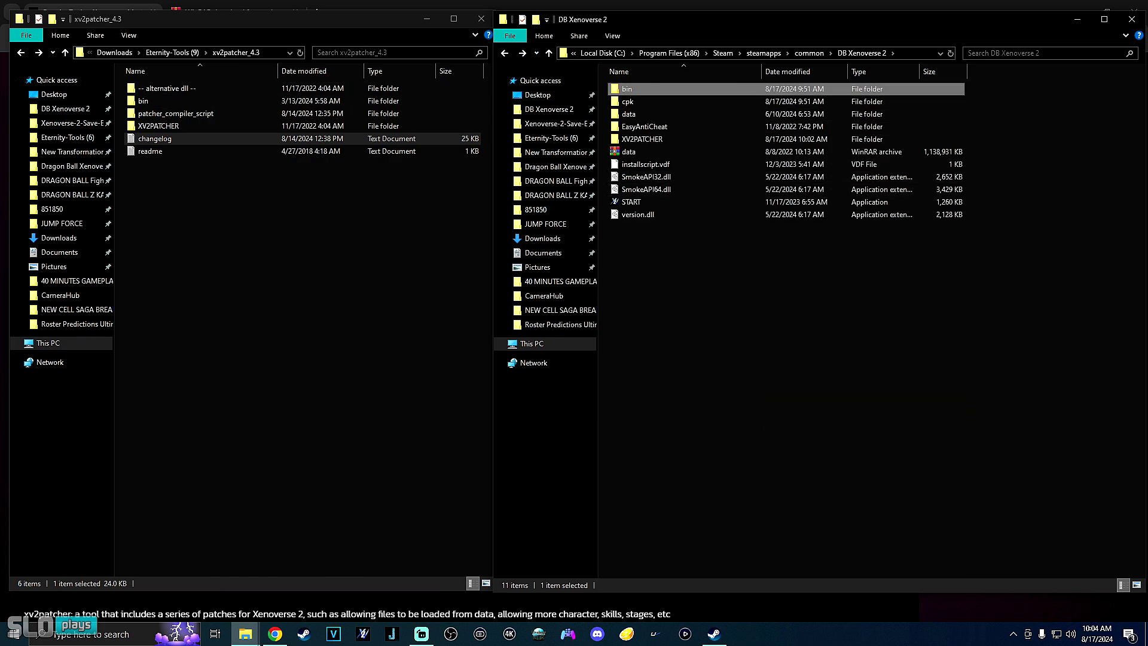
click(1024, 572)
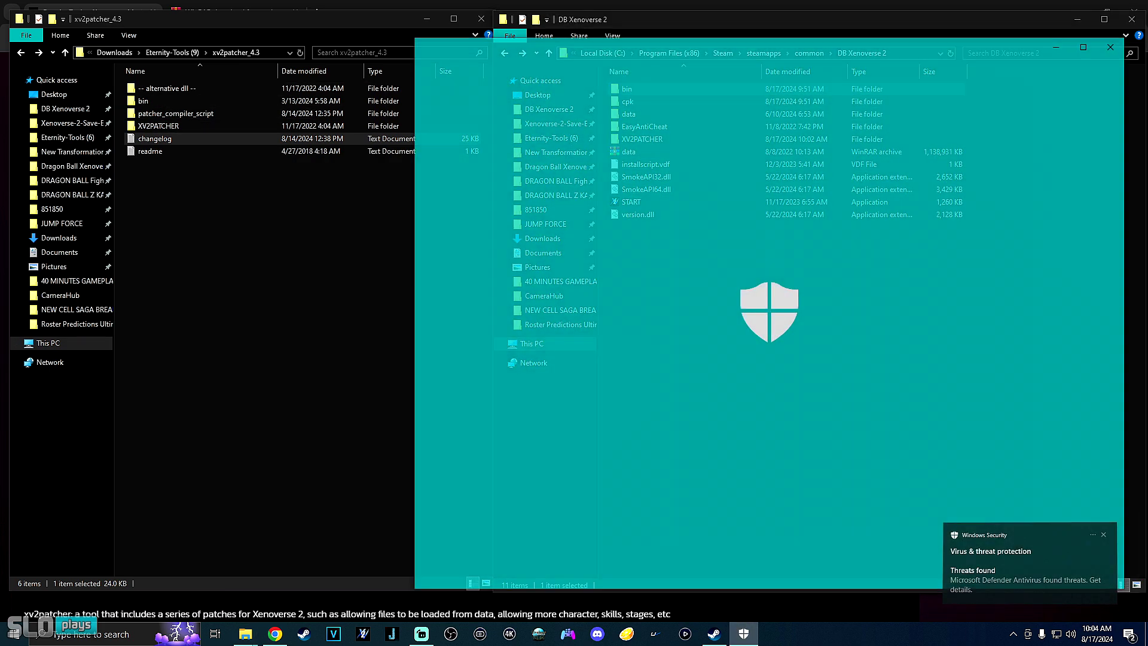
click(793, 217)
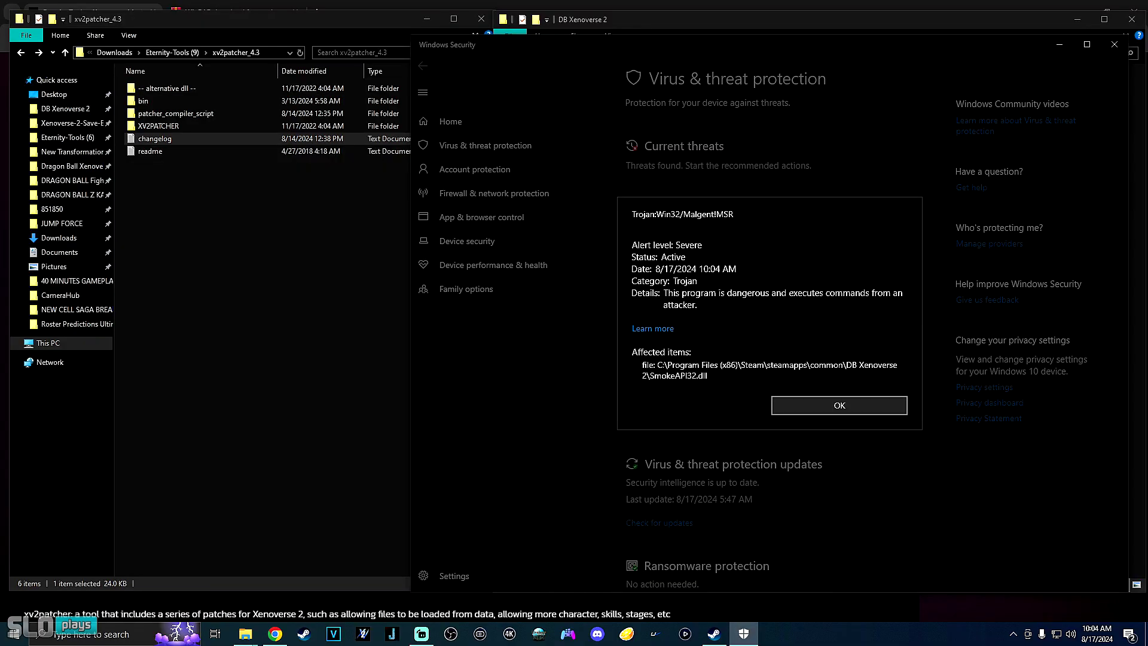
drag(650, 376, 707, 376)
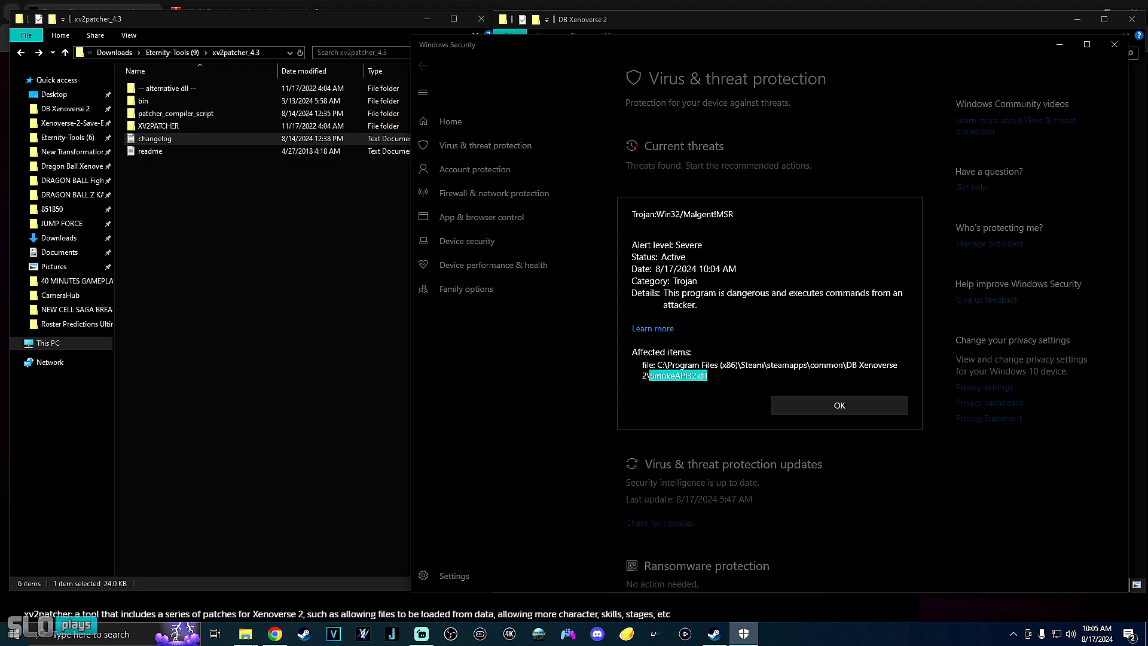
click(839, 406)
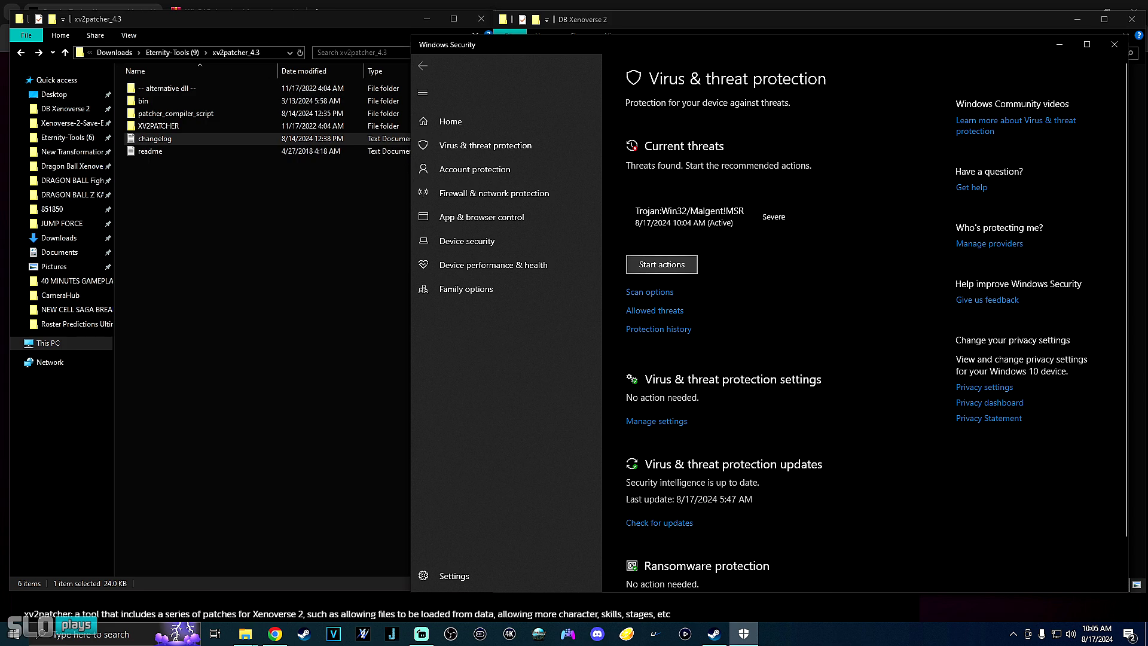
click(661, 264)
click(658, 305)
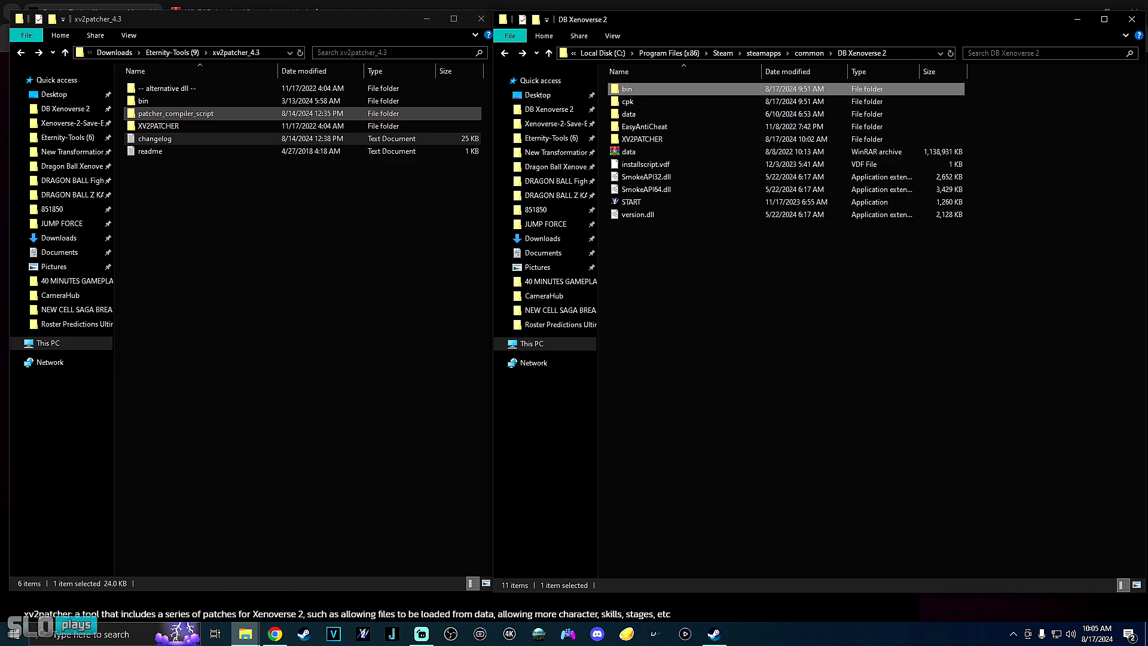
- Open the XV2INS folder inside Eternity-Tools (9), pin xv2ins to the taskbar and launch it
click(172, 52)
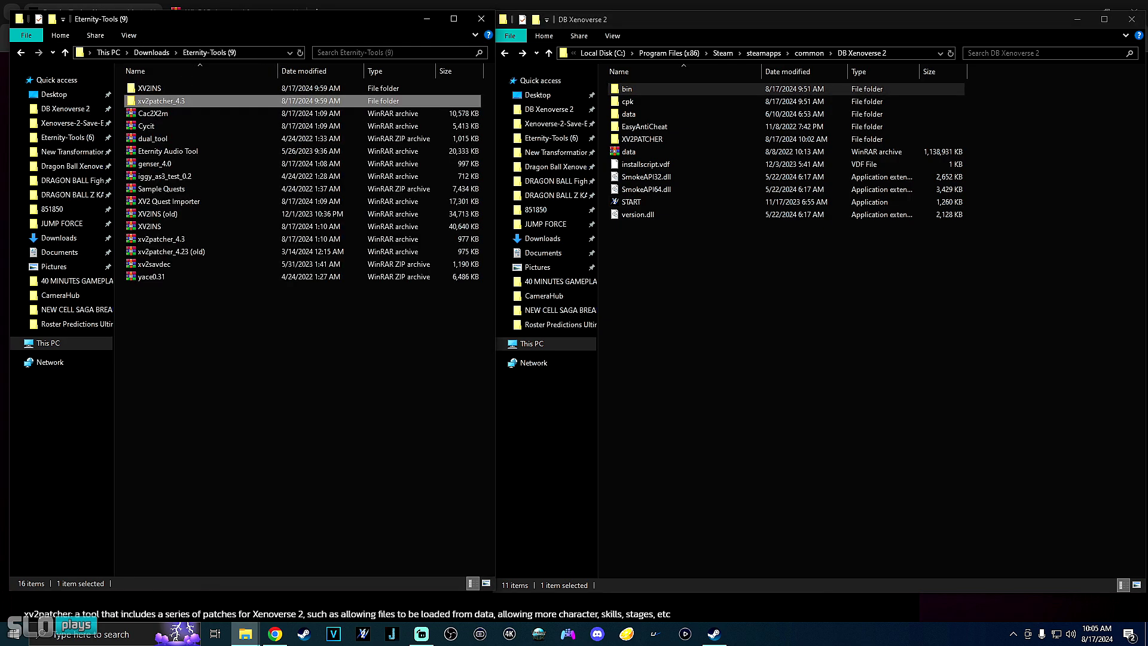
double_click(149, 88)
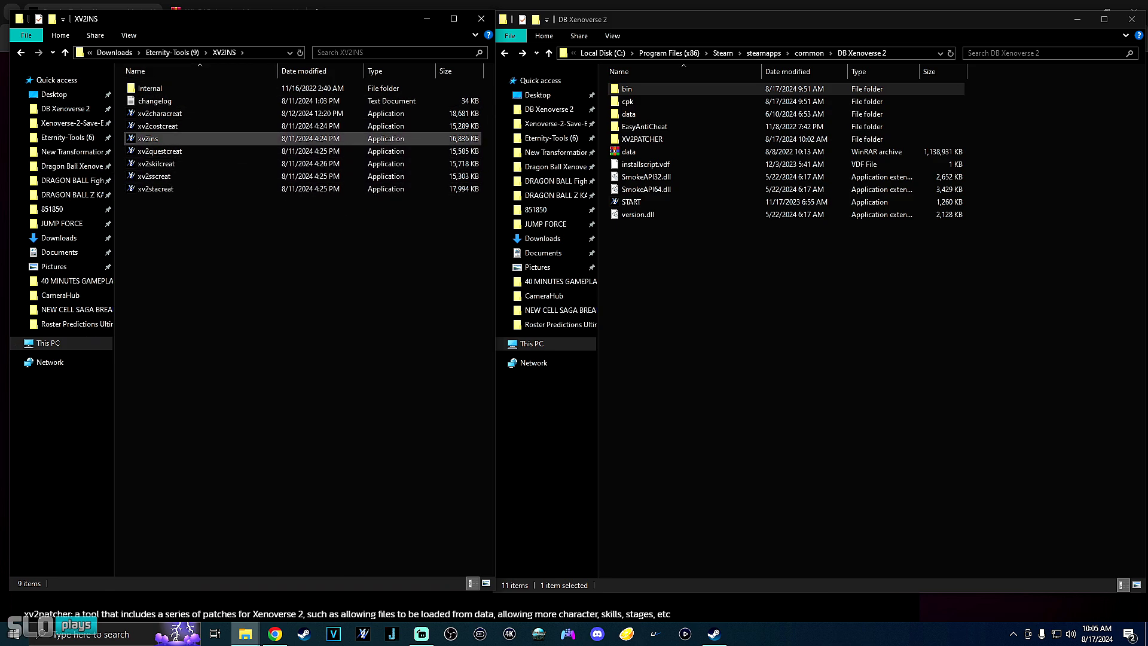
drag(148, 139, 392, 633)
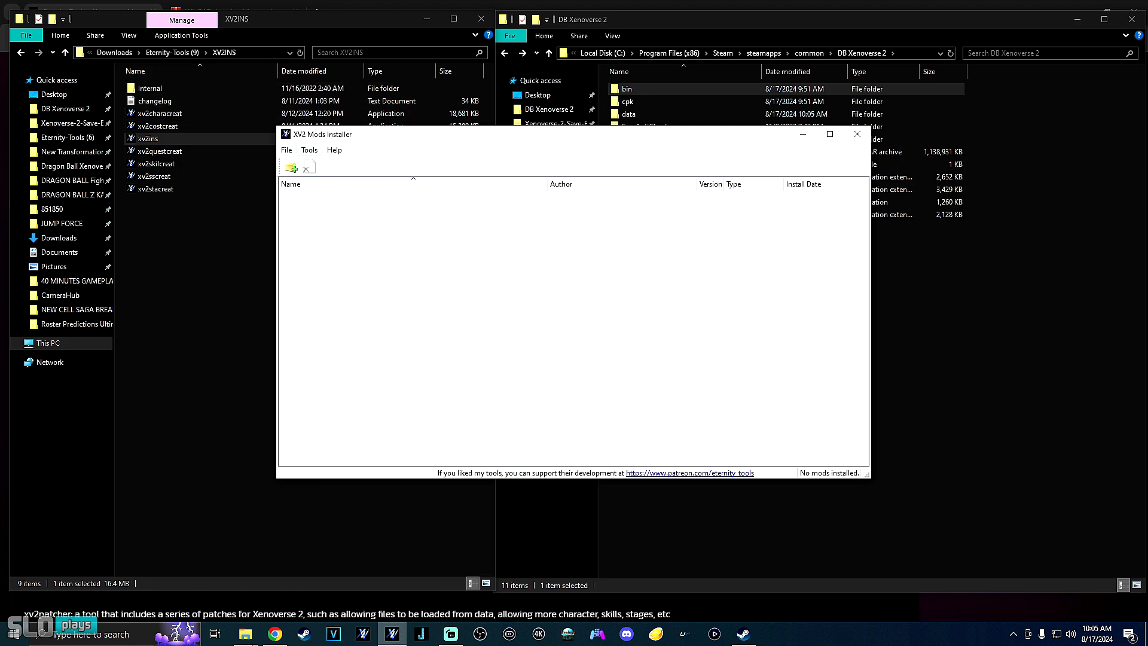
click(309, 151)
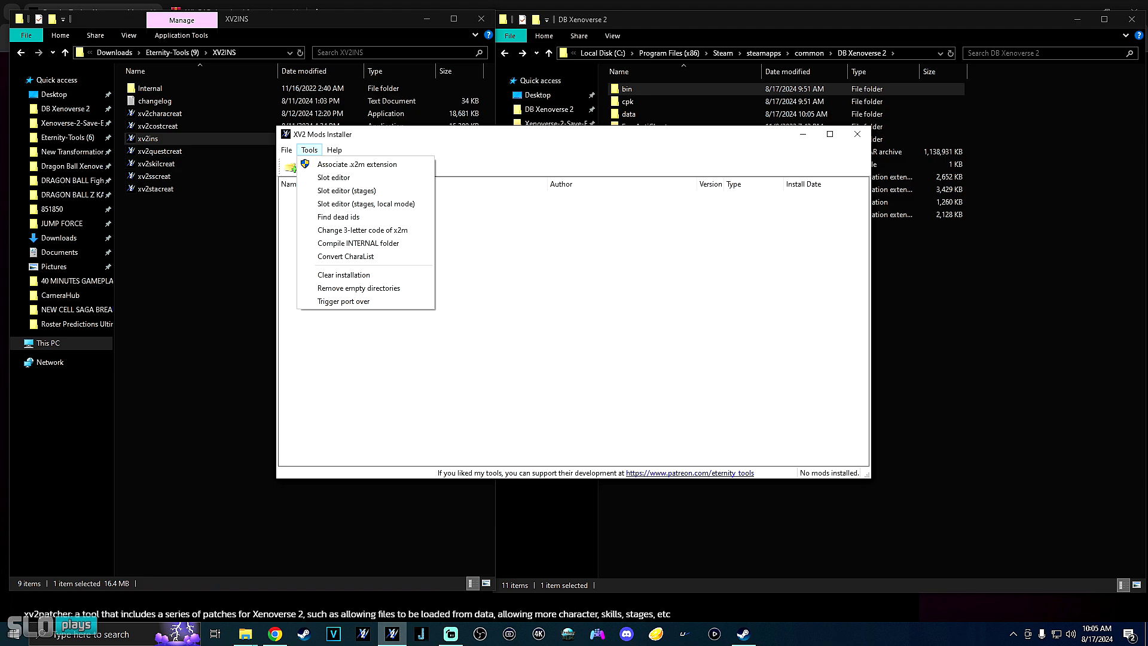
key(Escape)
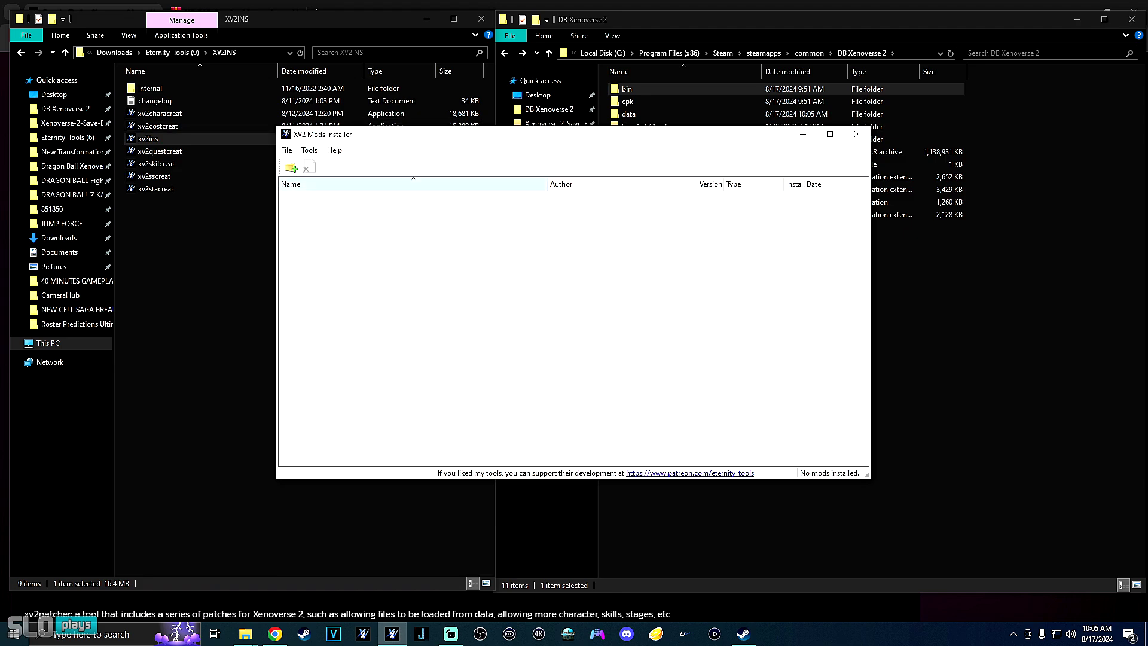
click(334, 150)
mouse_move(287, 150)
click(309, 150)
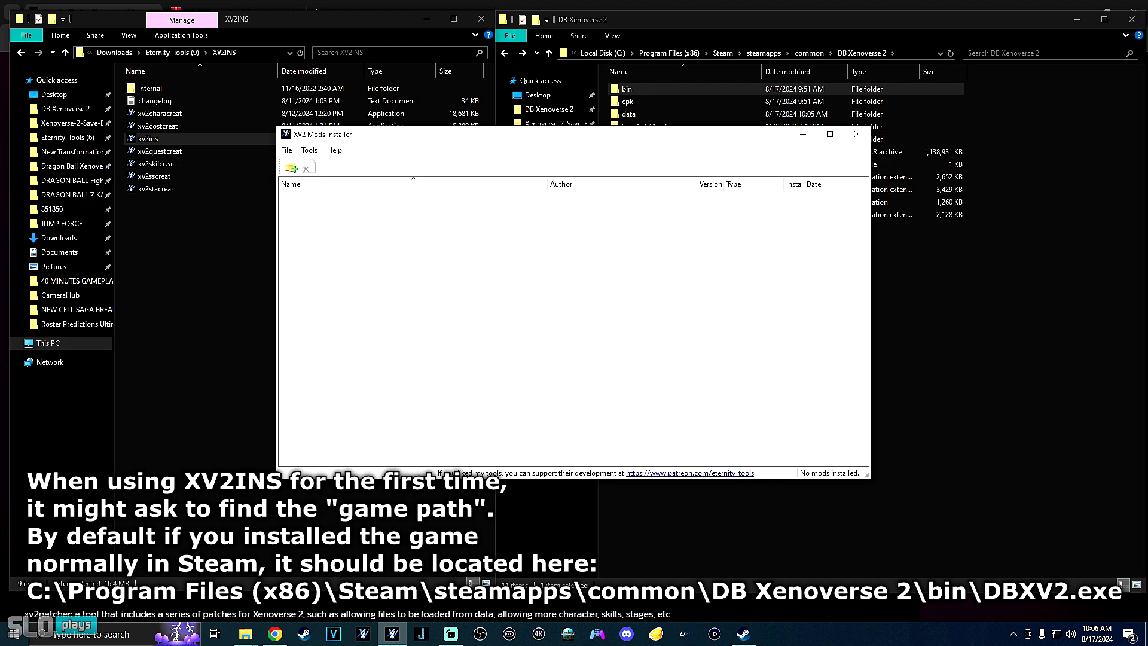
click(309, 149)
key(Escape)
click(933, 323)
click(897, 311)
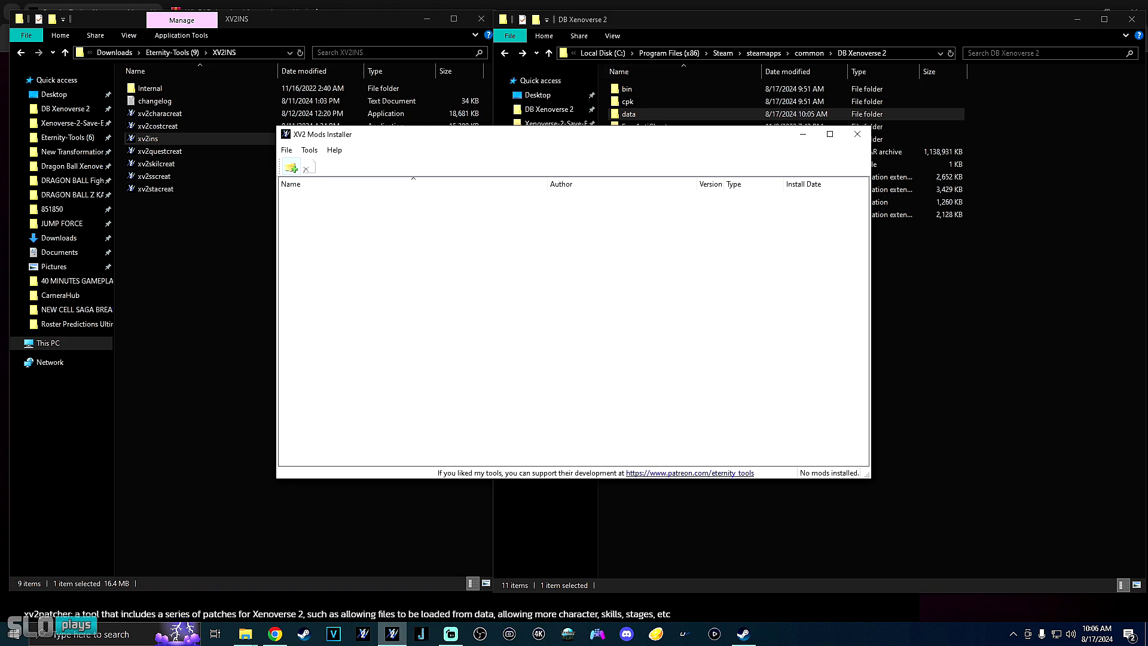
- Install the Goku SSG - Blue (EGZ) (1) X2M mod from the Downloads folder
click(291, 168)
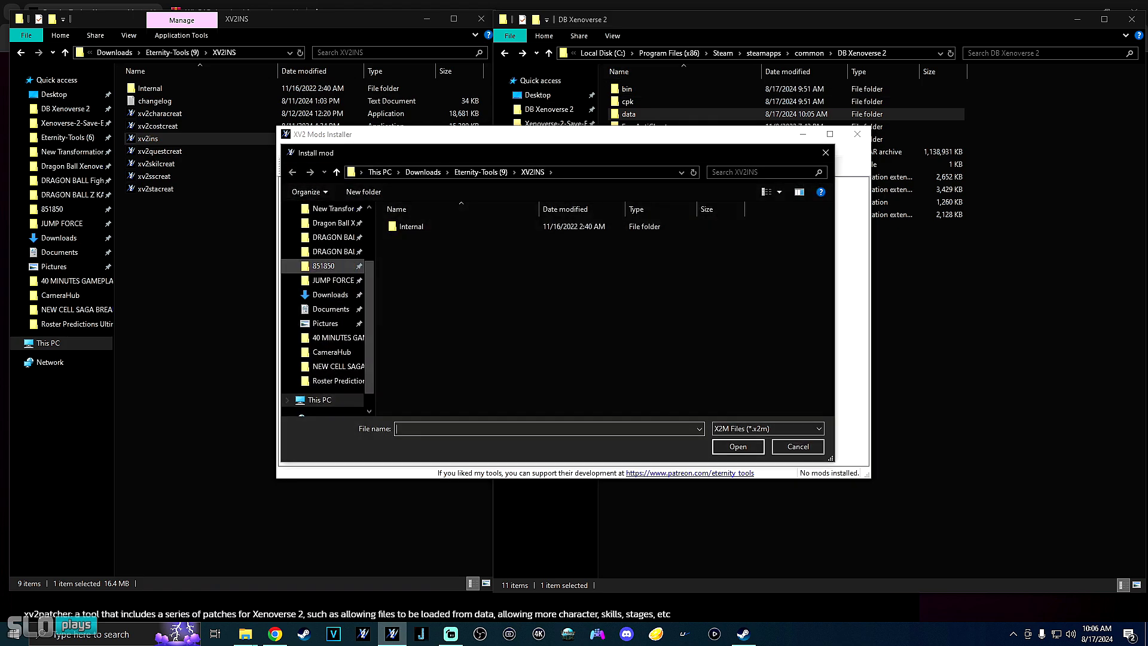
drag(829, 217, 830, 249)
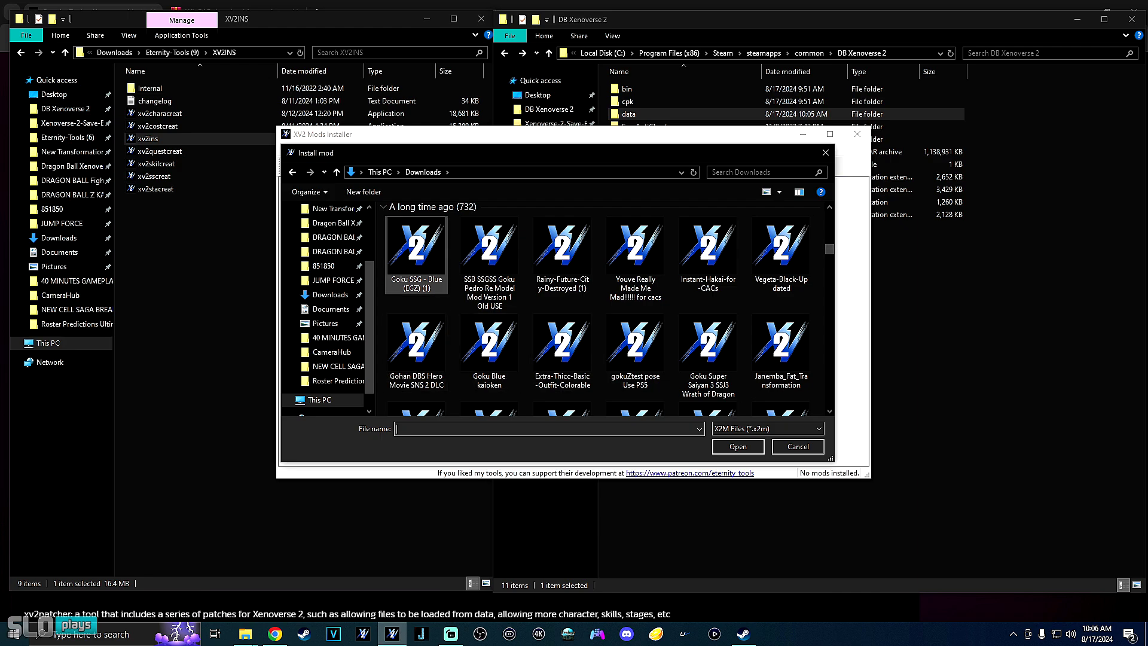
click(417, 254)
click(738, 446)
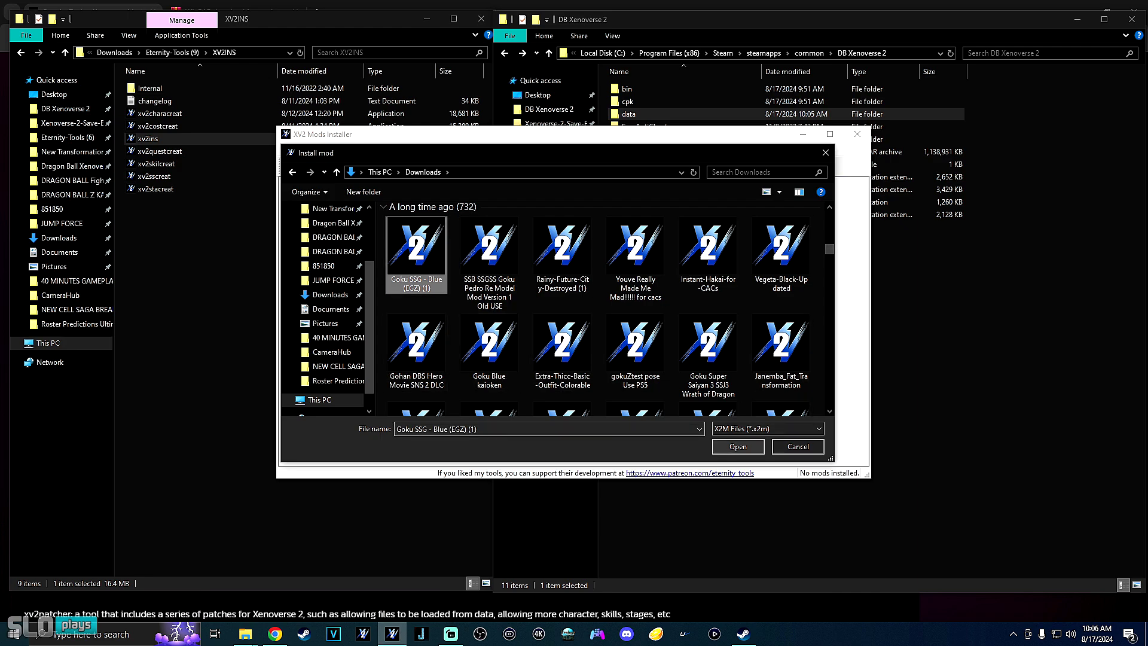
click(417, 371)
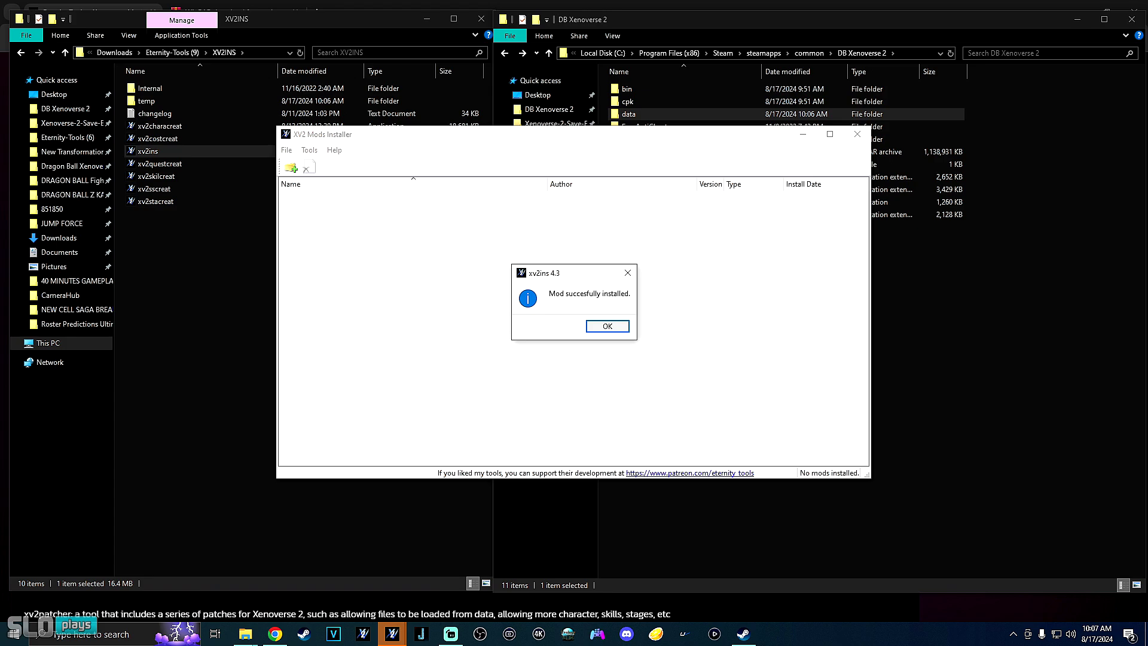
click(607, 326)
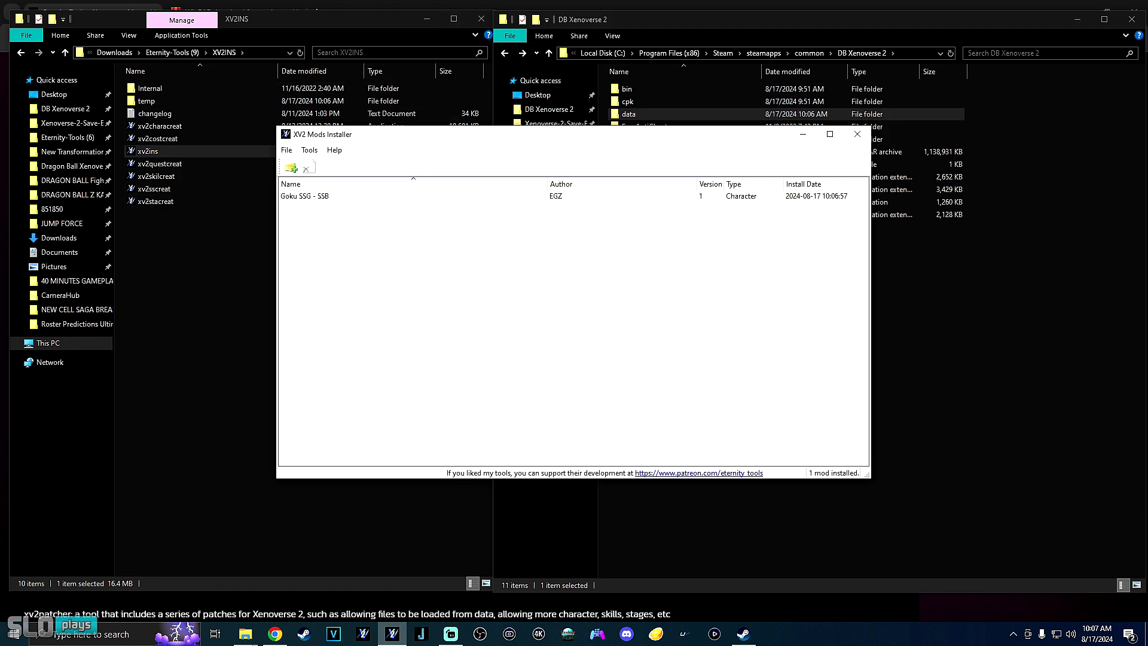
- Clear the mods installation with its folders sent to the recycle bin, and let the mods installer restart
click(309, 150)
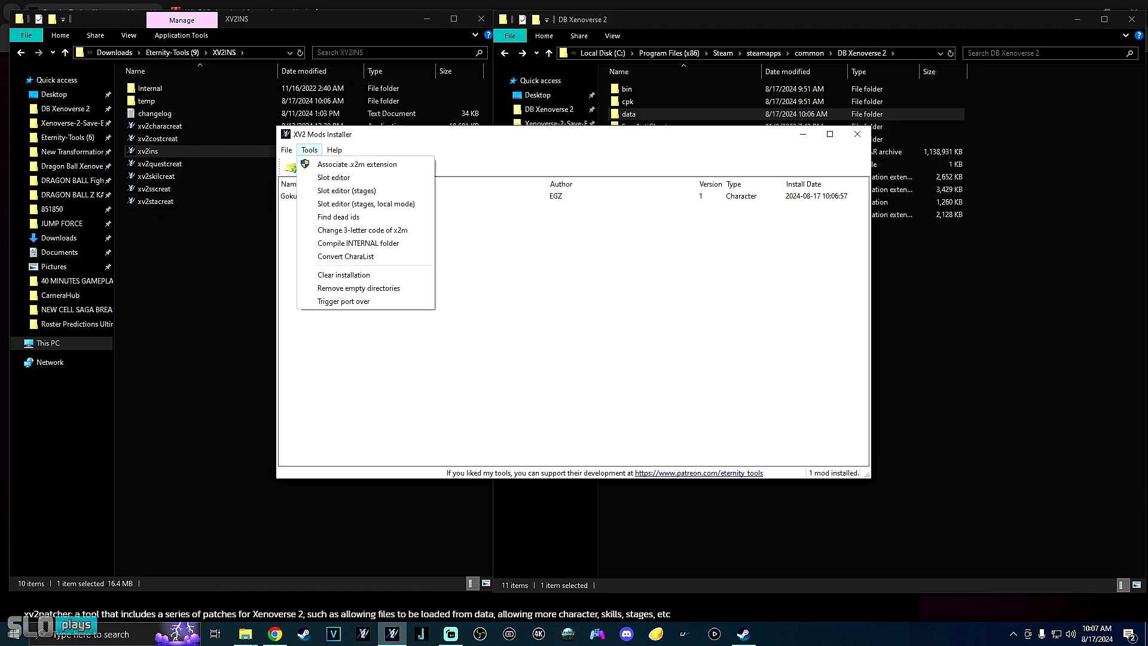
click(344, 274)
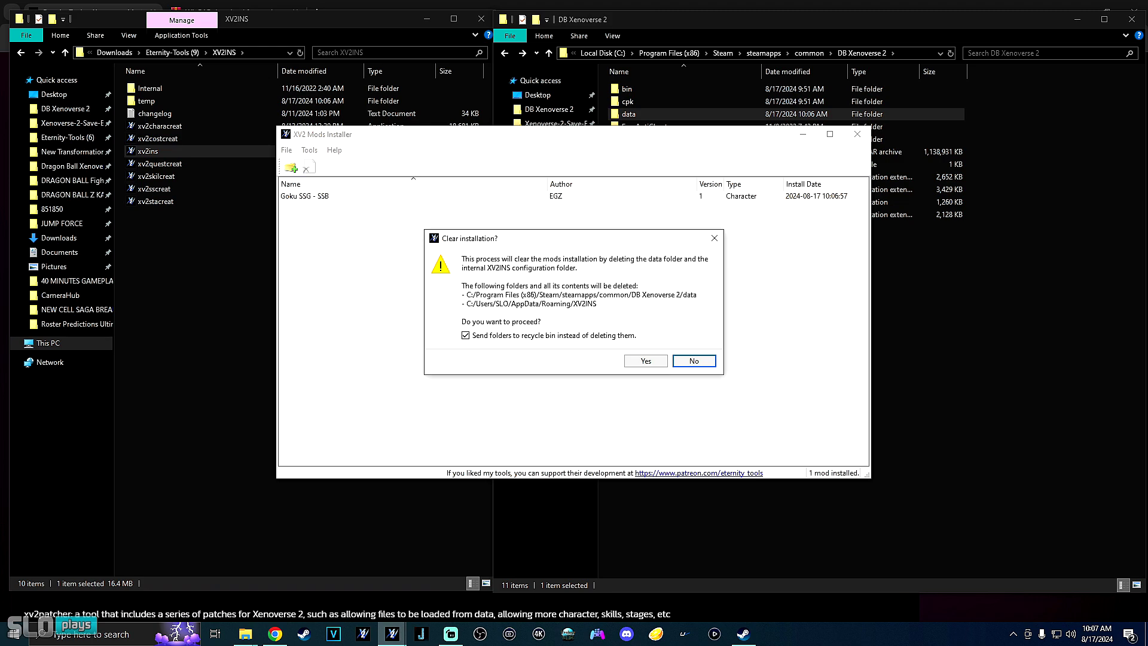
click(645, 360)
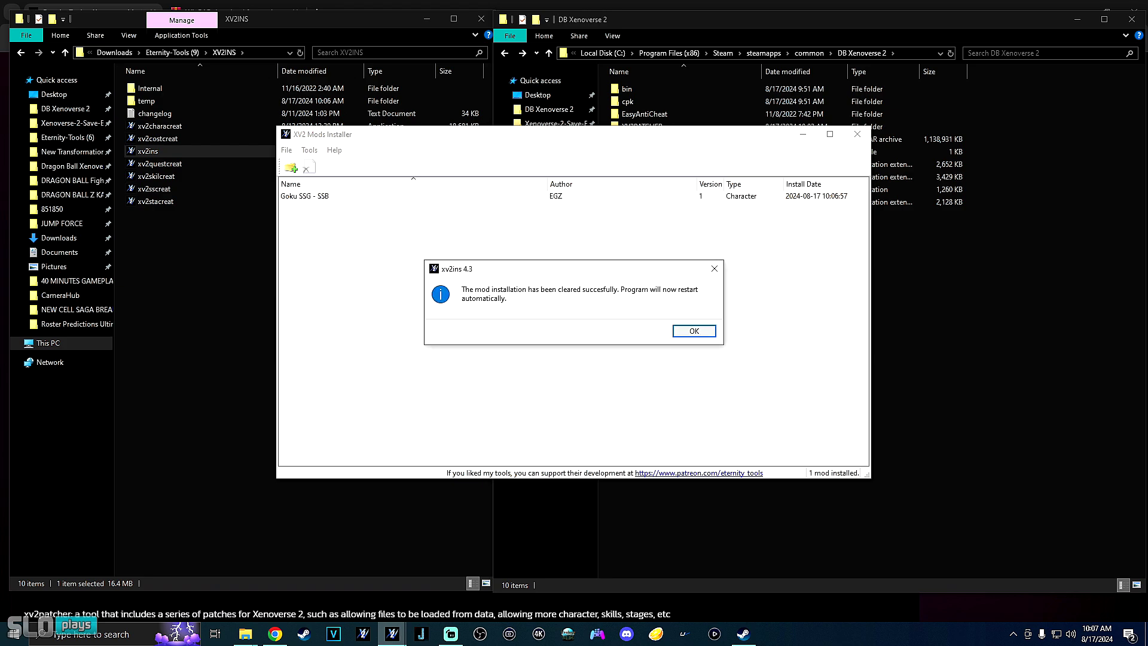
key(Return)
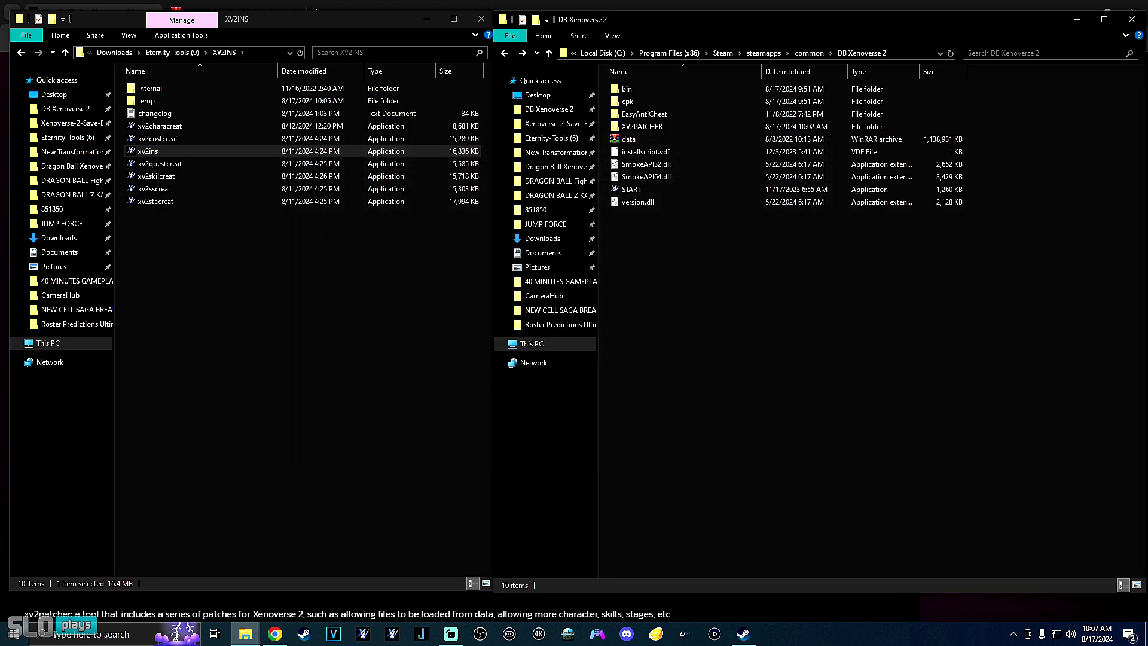
- Close the restarted mods installer and switch to the Steam library
click(287, 150)
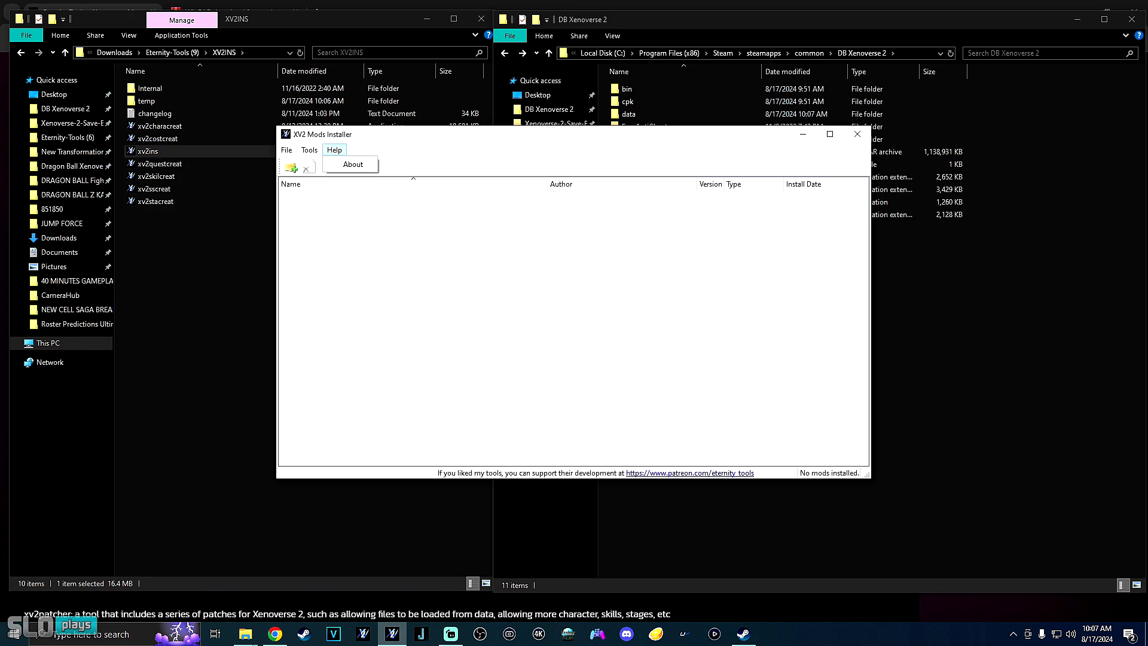
mouse_move(309, 150)
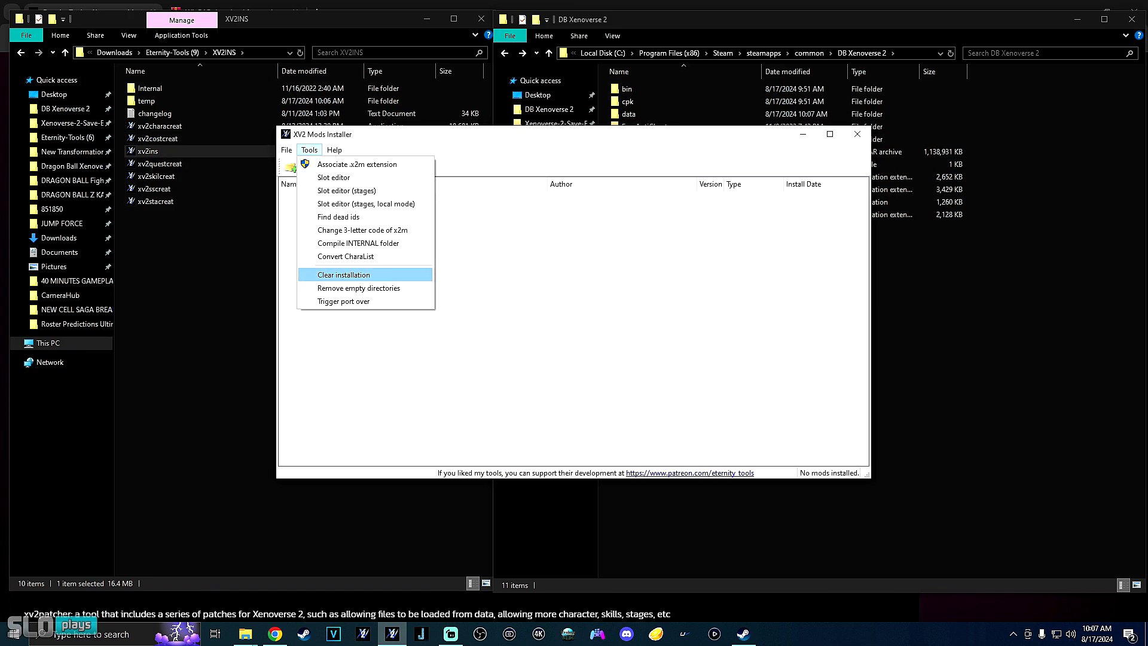
click(490, 251)
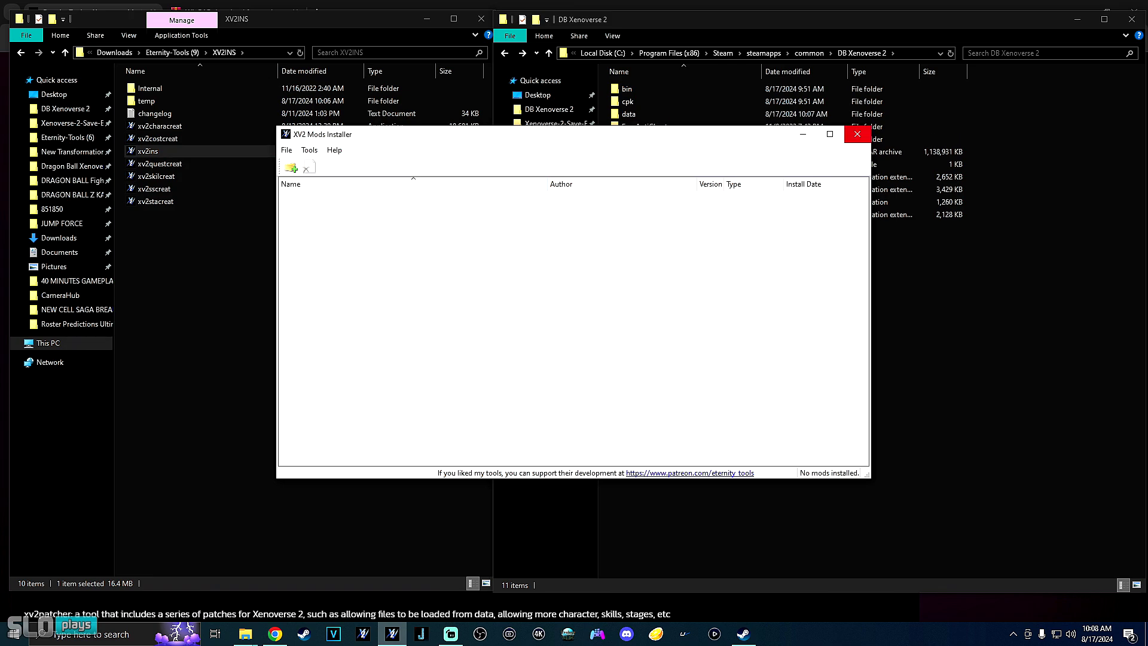
click(857, 134)
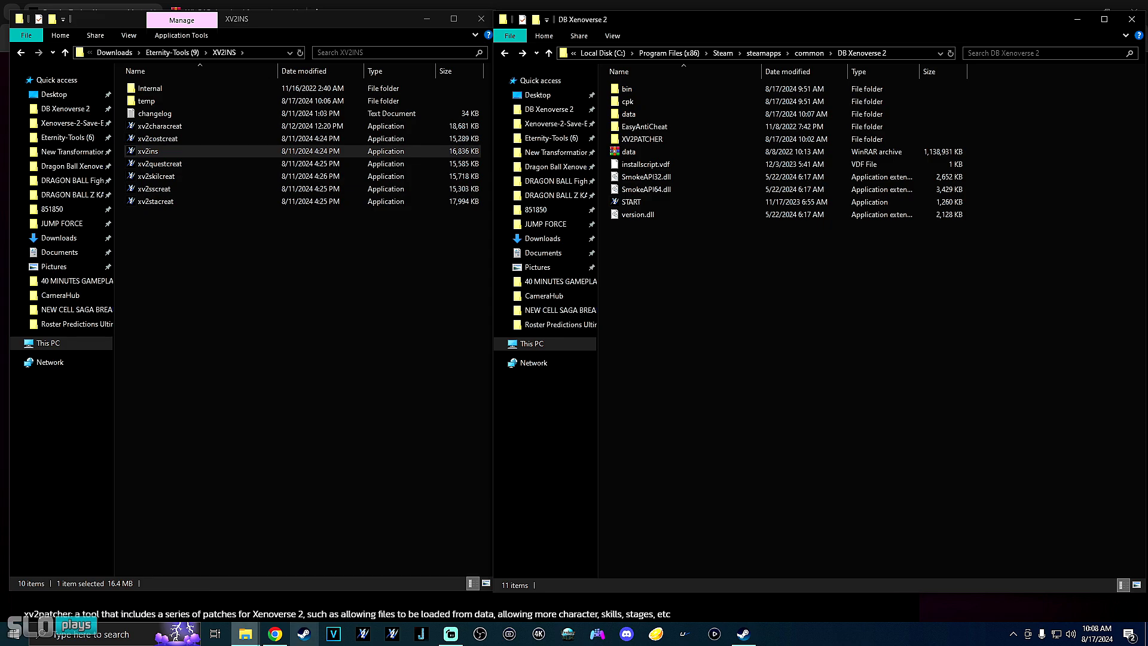
click(304, 634)
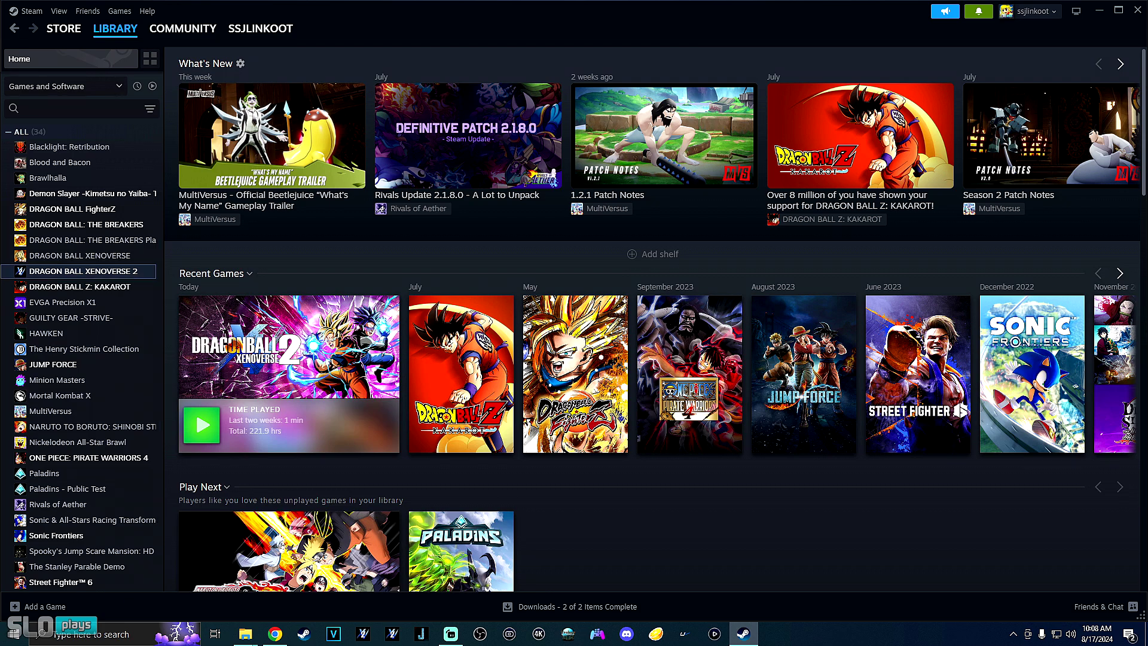
right_click(84, 271)
click(89, 356)
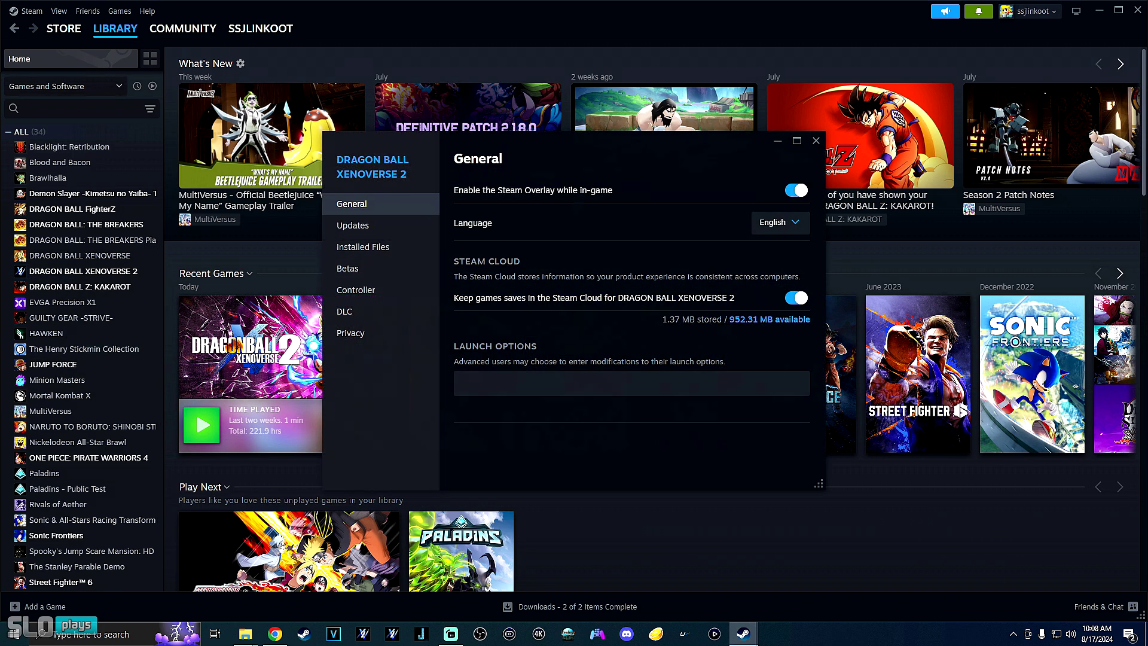
click(816, 140)
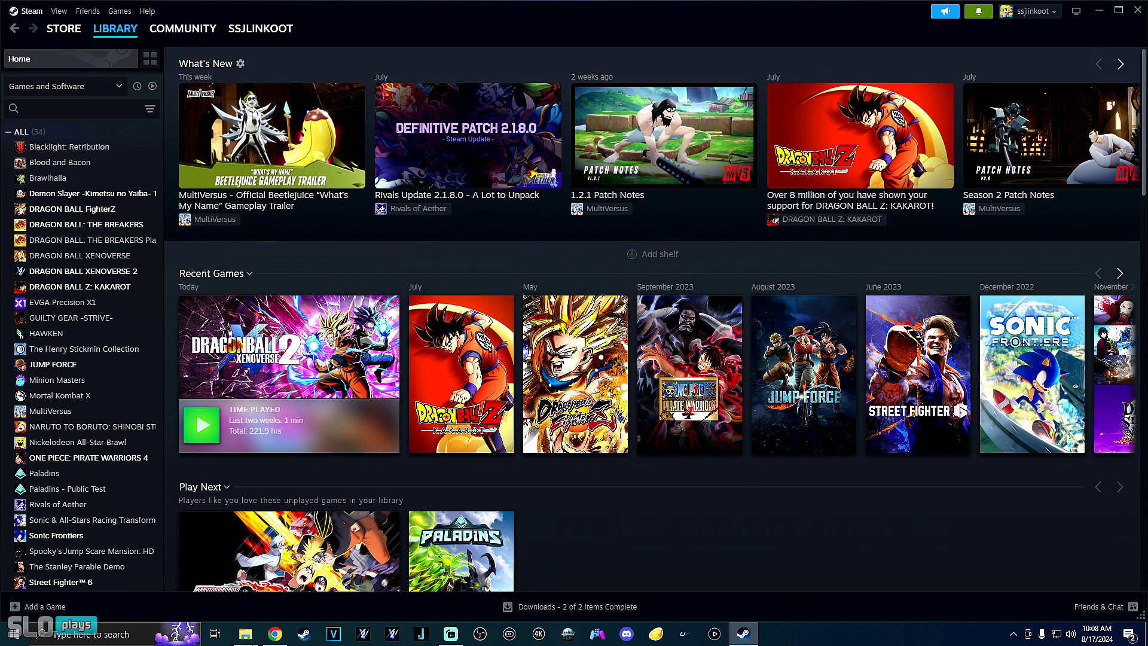
click(26, 10)
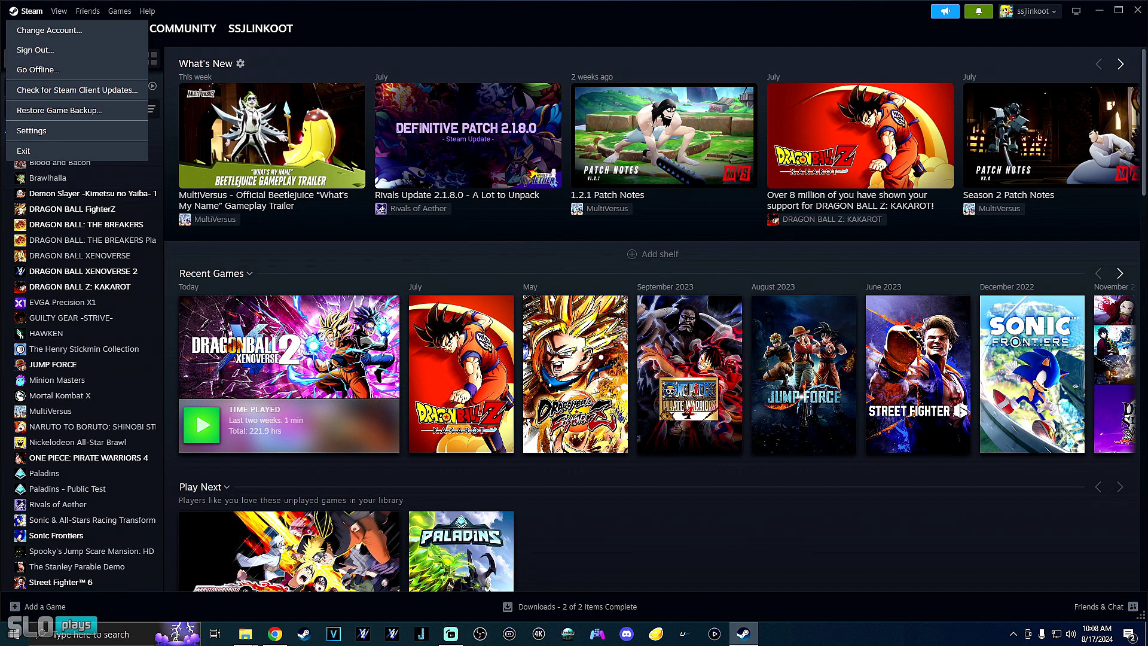
click(26, 11)
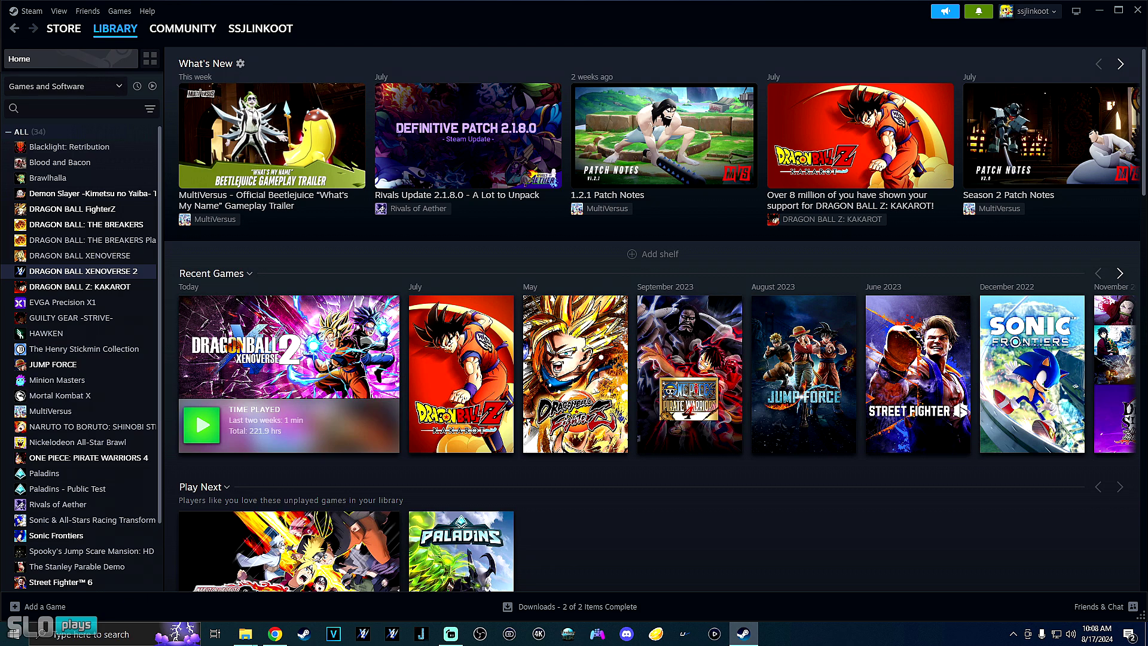
- Verify the integrity of DRAGON BALL XENOVERSE 2's installed game files from the game's properties
right_click(123, 273)
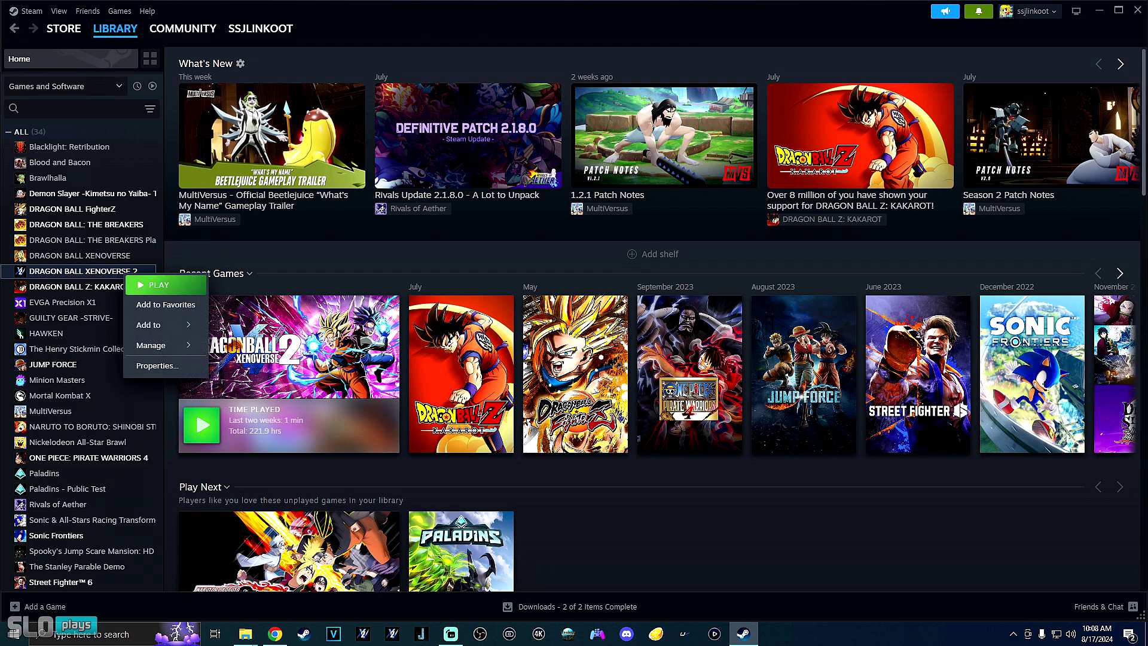
click(150, 363)
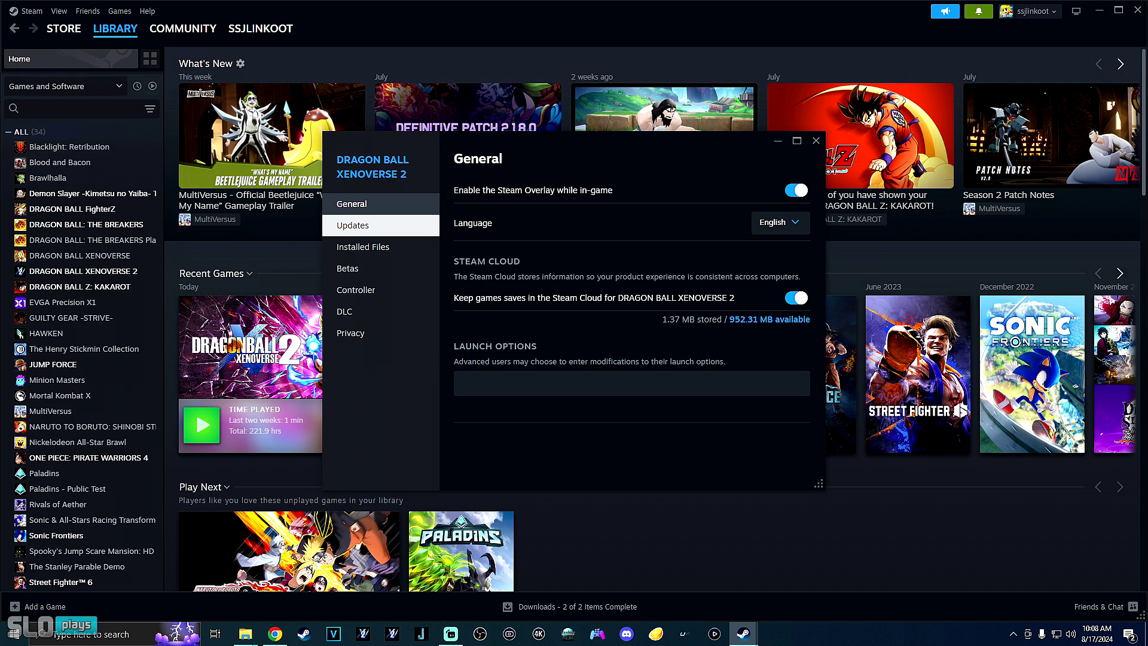
click(363, 247)
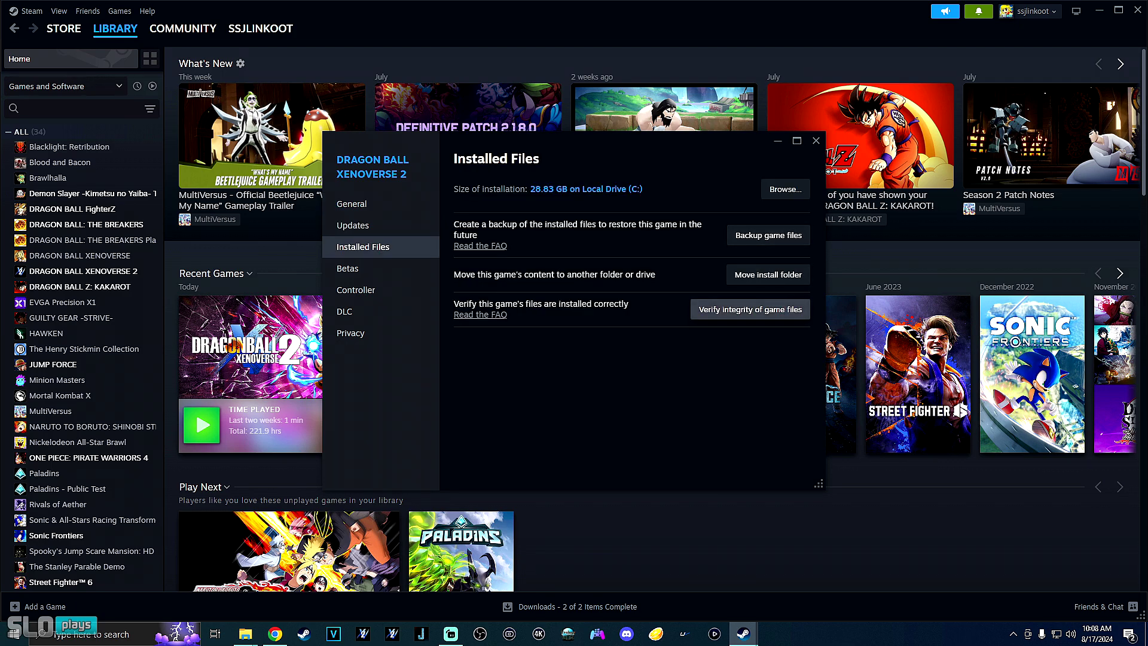
click(750, 309)
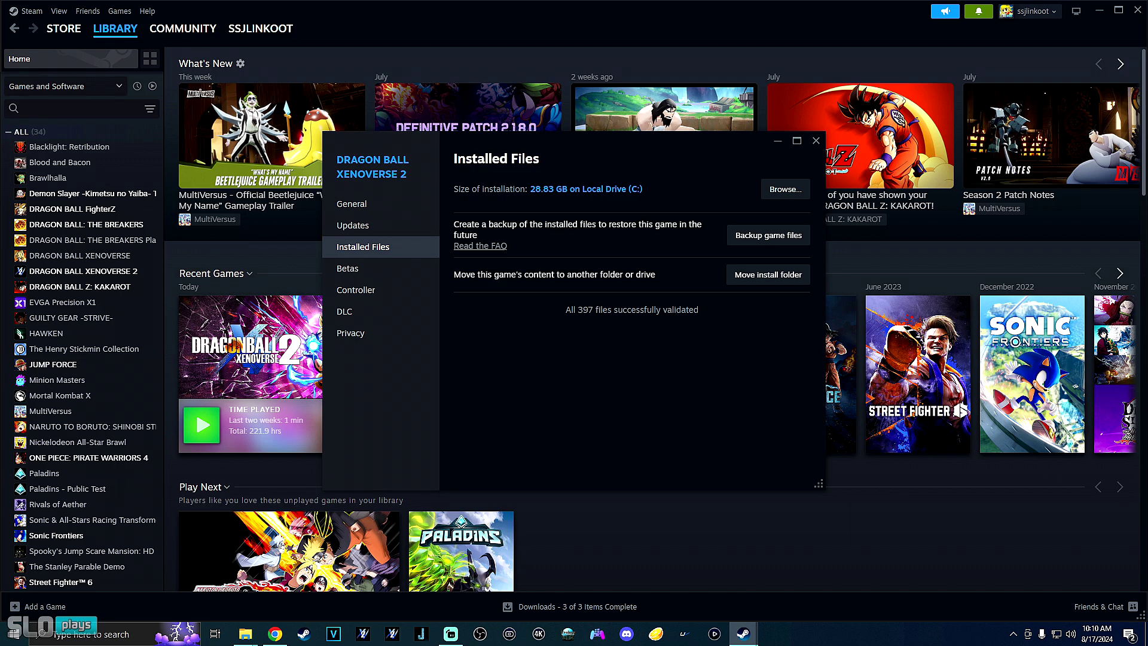
- Close DRAGON BALL XENOVERSE 2's properties and put Steam into offline mode
click(816, 141)
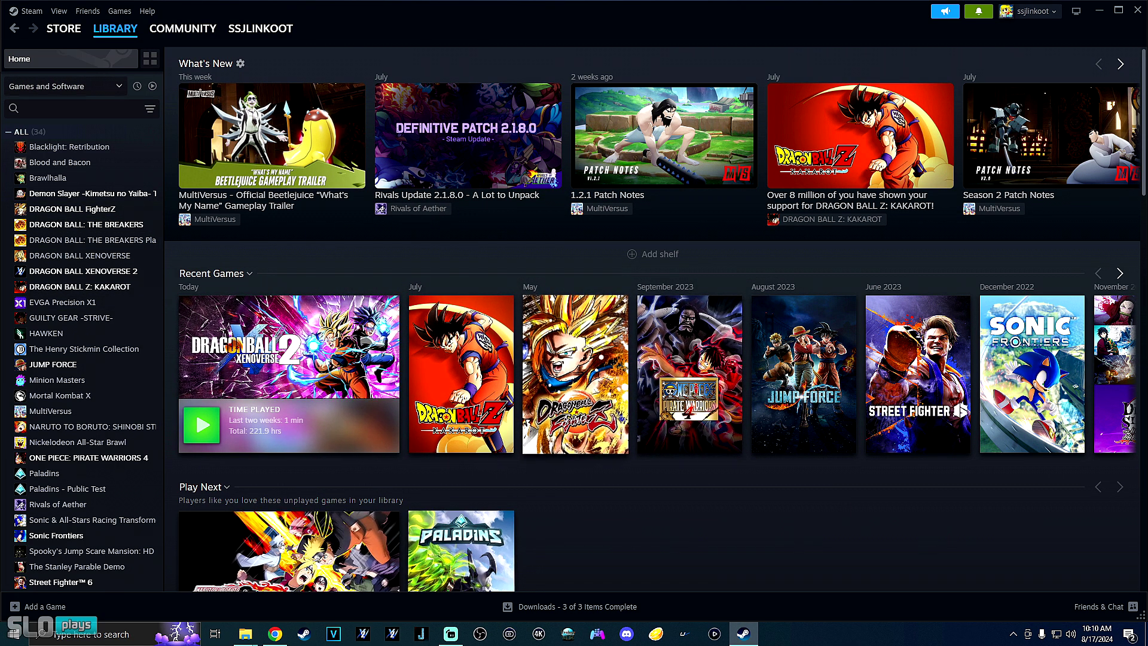
click(27, 10)
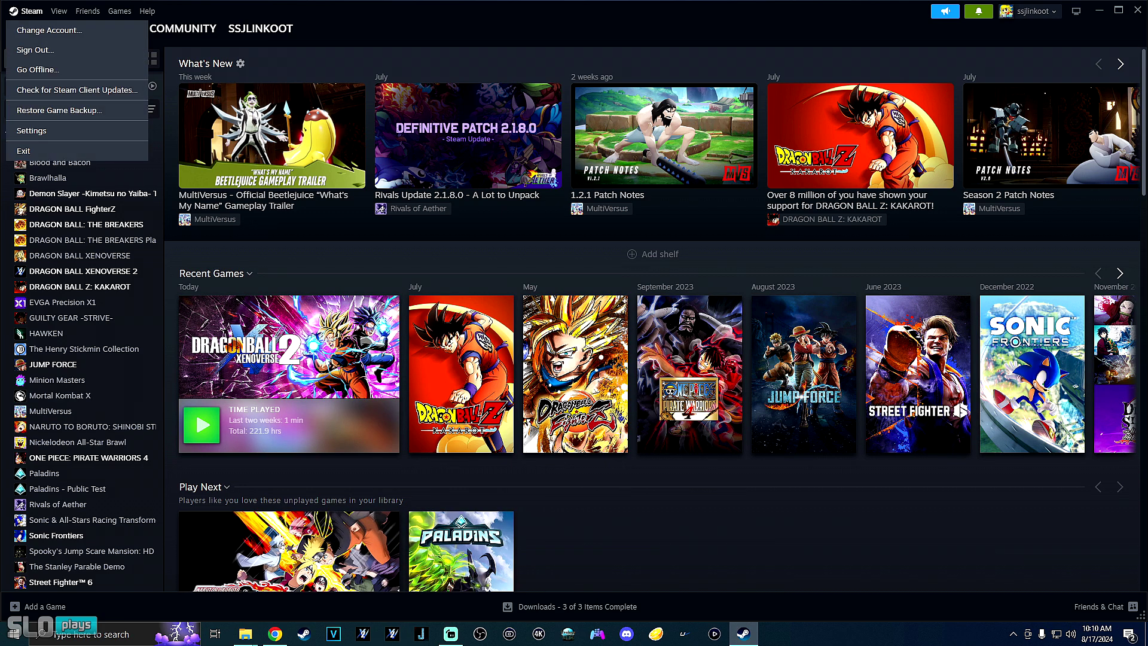
click(38, 70)
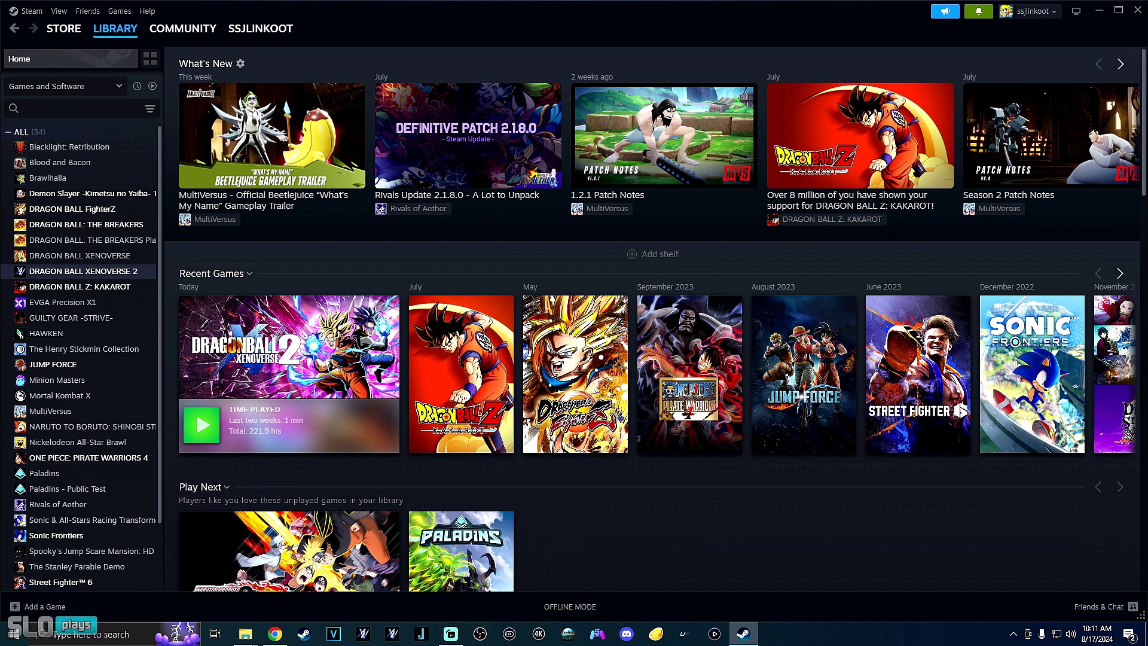
- View EasyAntiCheat_Setup in the game's EasyAntiCheat folder, close it without installing anything, and return to the DB Xenoverse 2 folder
mouse_move(245, 634)
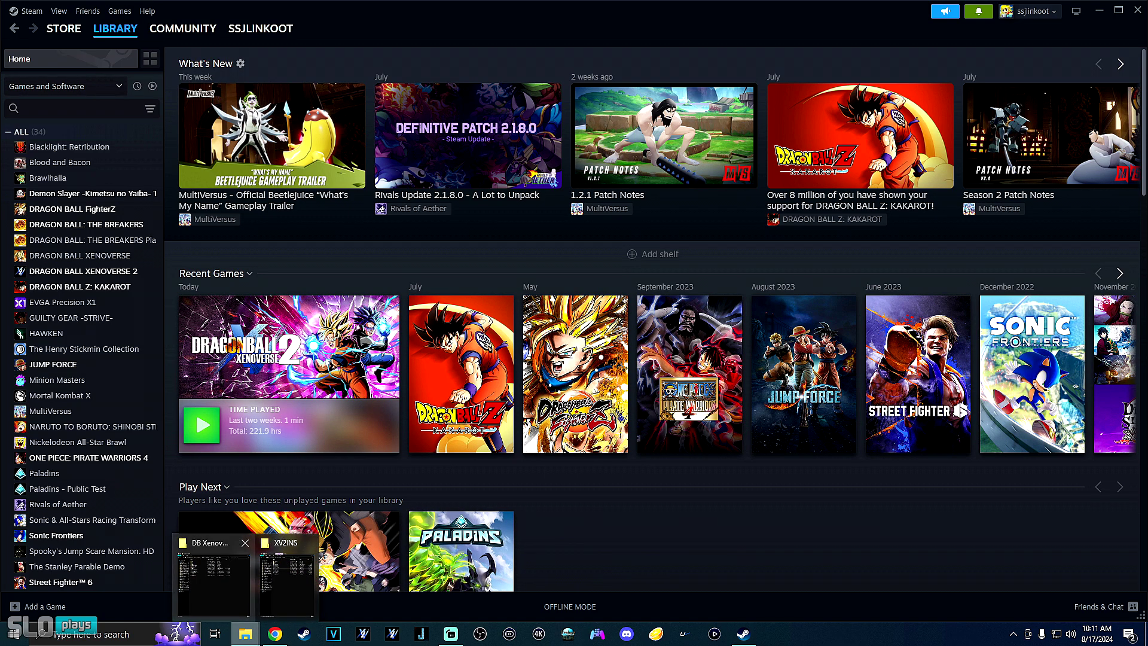
click(246, 577)
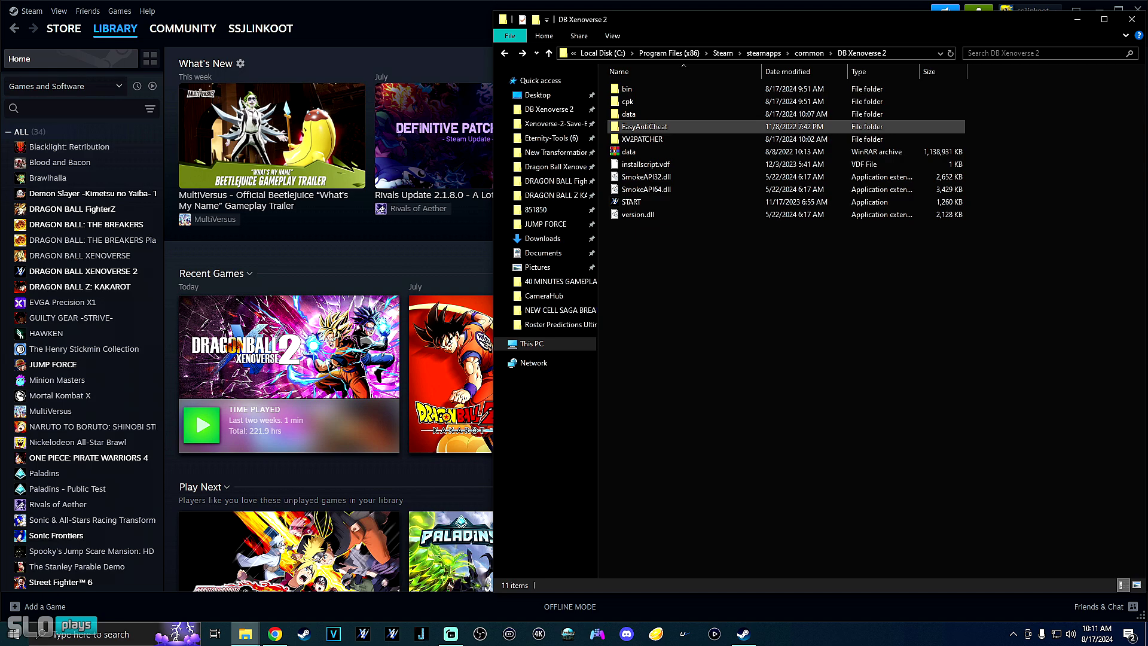
double_click(658, 126)
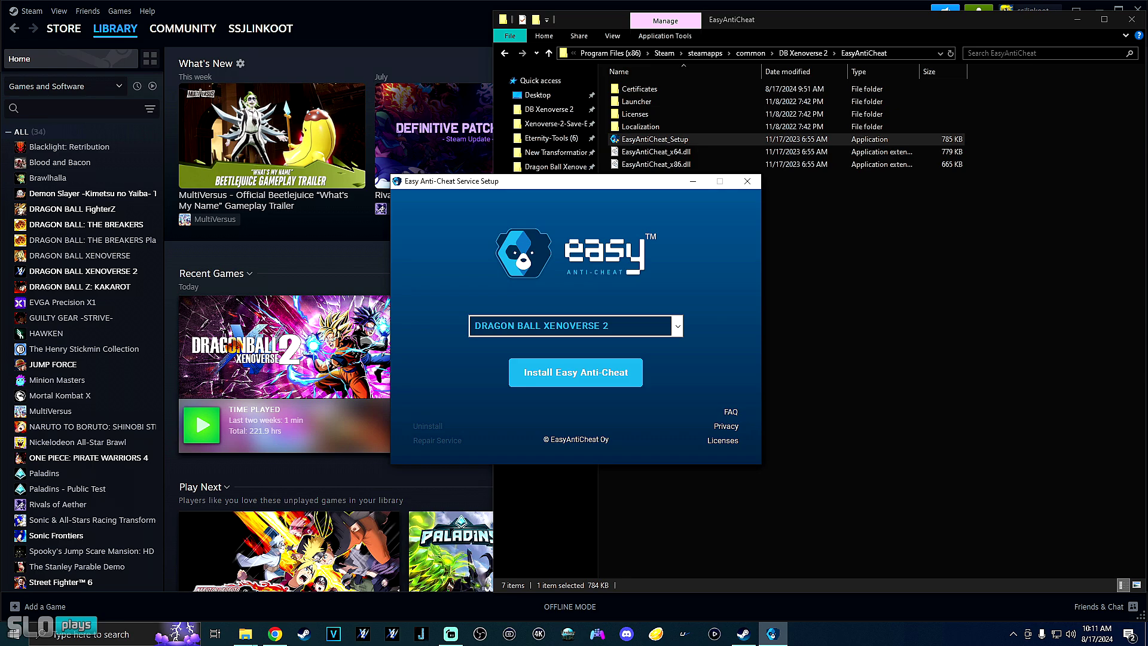
click(747, 180)
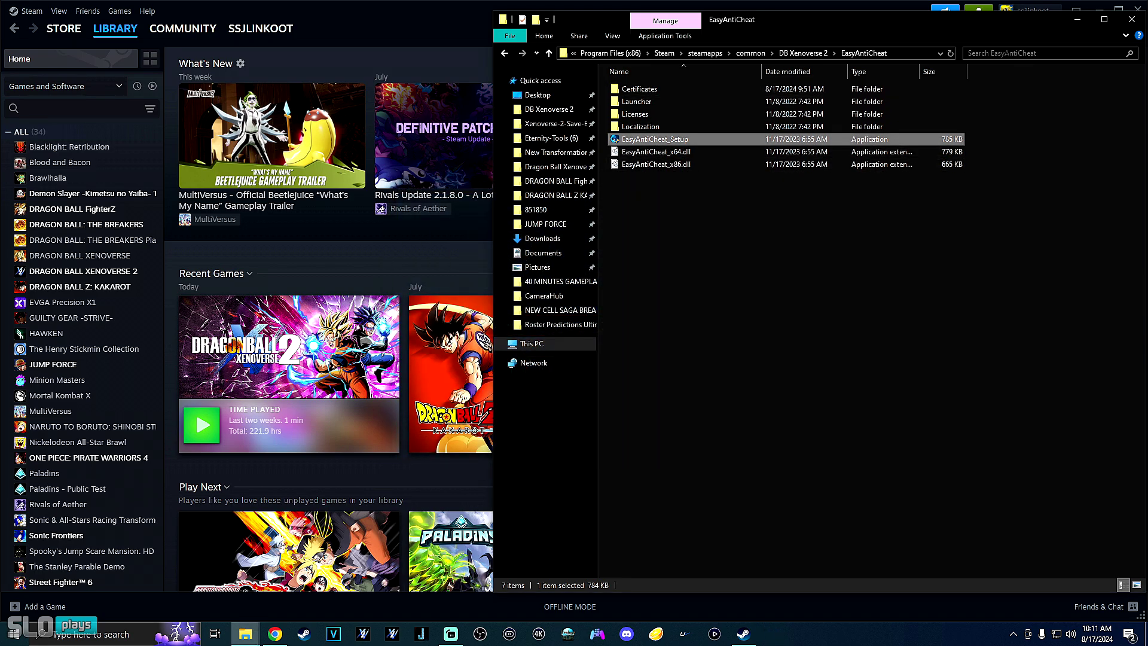
click(803, 53)
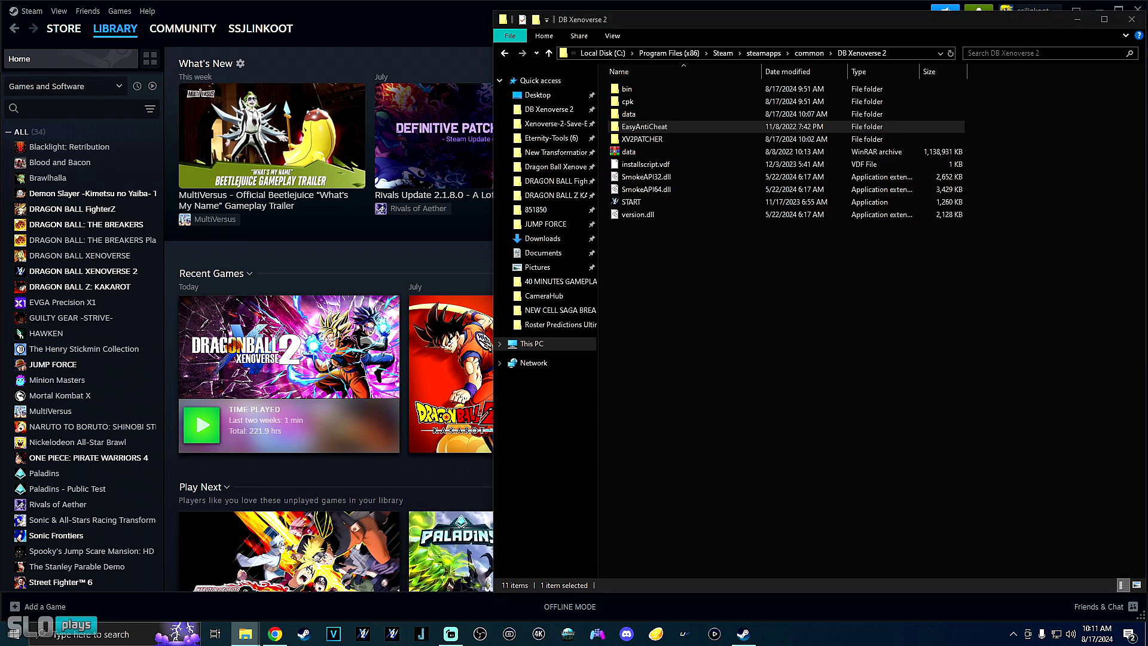
- Install the Broly-DBS-Superhero X2M mod from the Downloads folder with the XV2 Mods Installer
click(393, 634)
click(291, 166)
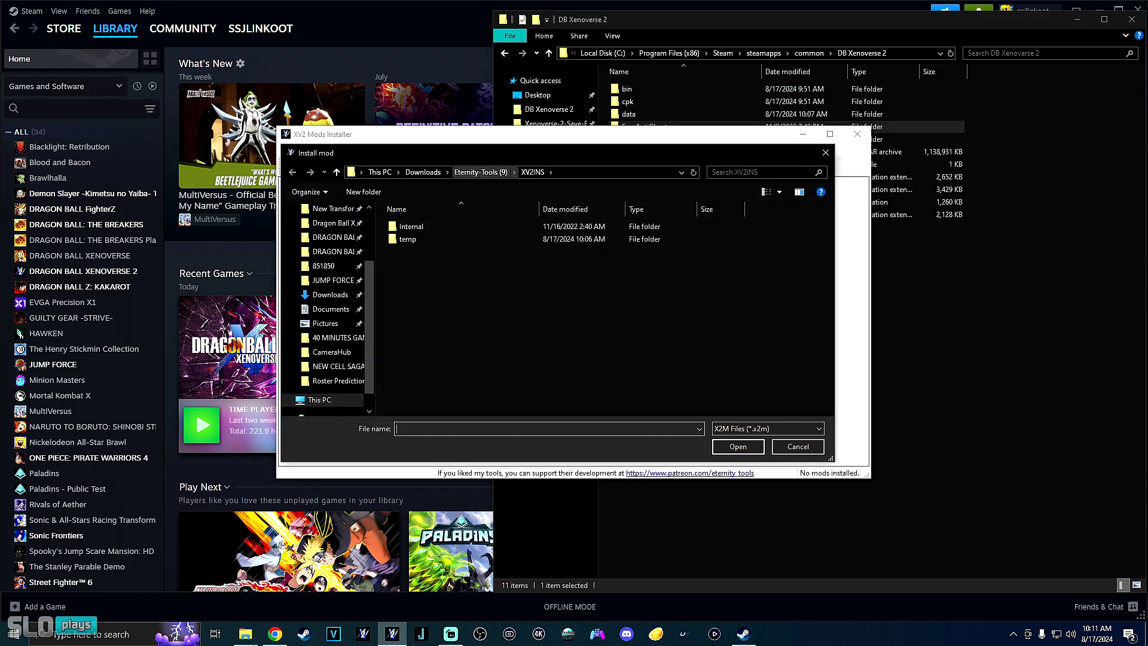
click(423, 172)
drag(829, 216, 829, 227)
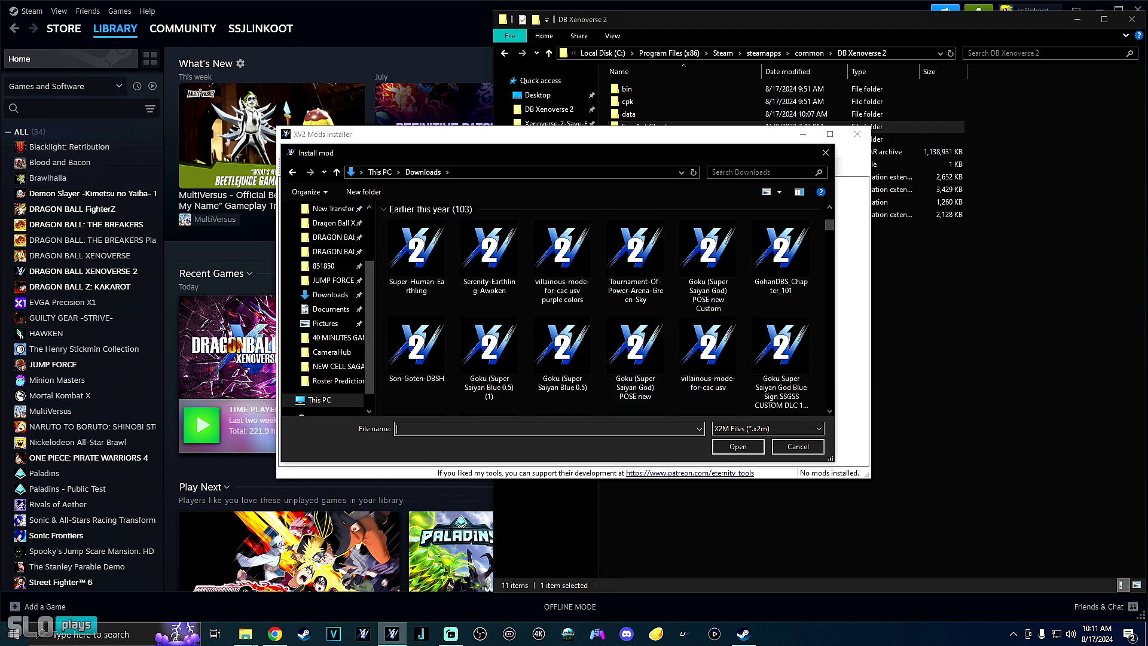
scroll(598, 309, down, 3)
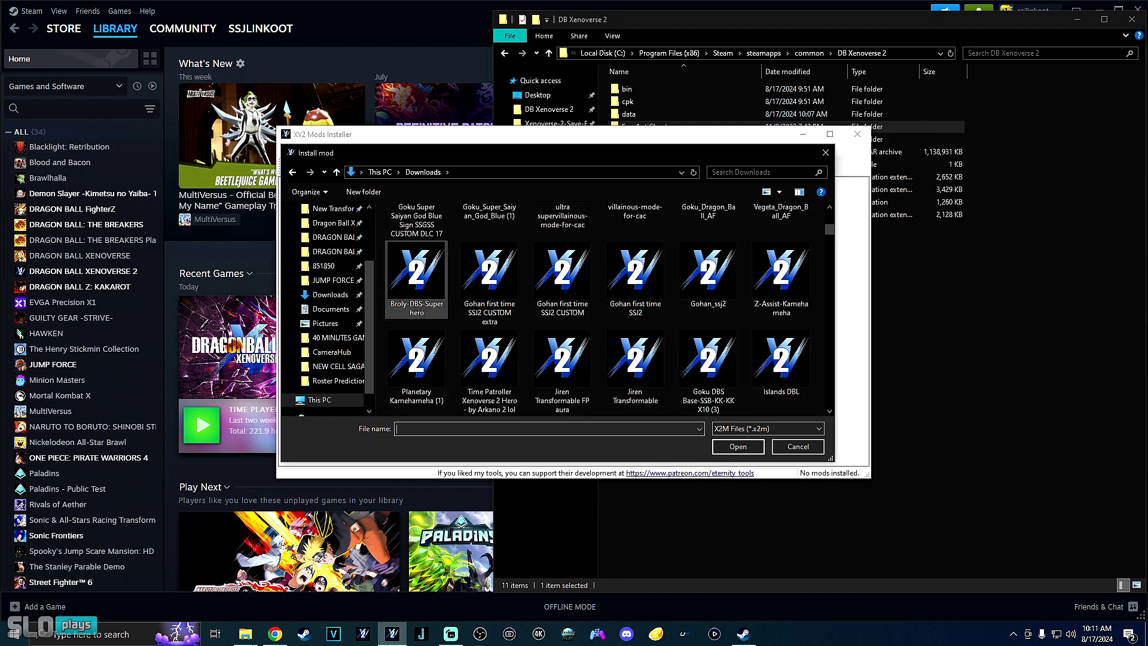
click(430, 310)
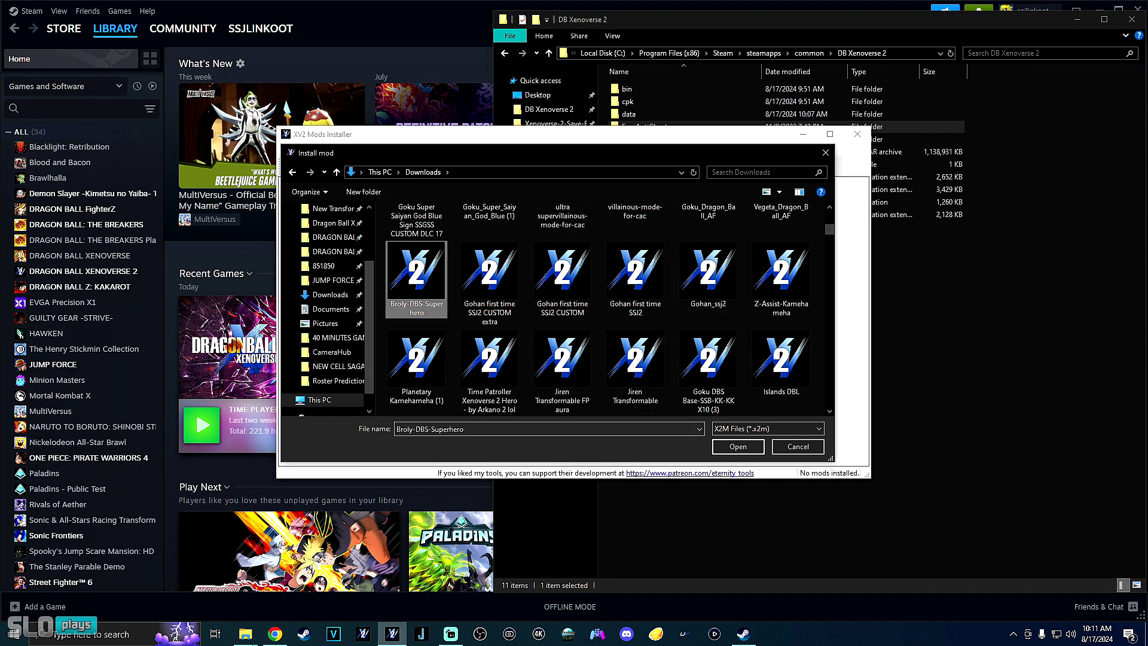
click(738, 446)
click(510, 368)
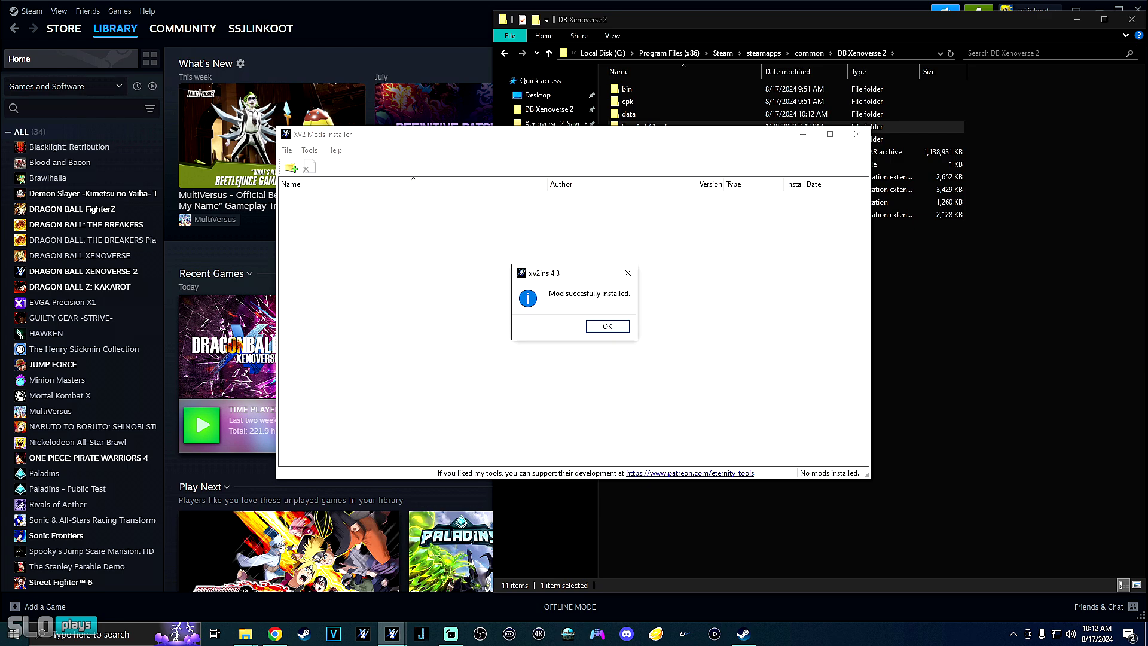
key(Return)
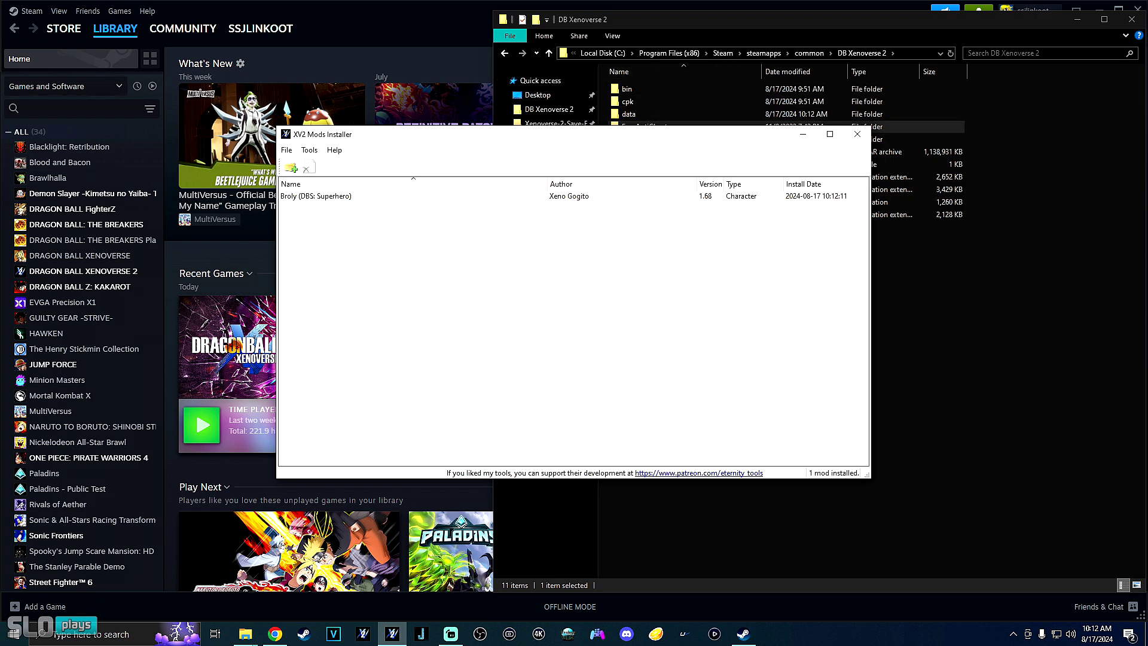
- Check the game's data folder and its chara subfolder for the mod's files, and return to the DB Xenoverse 2 folder
click(765, 21)
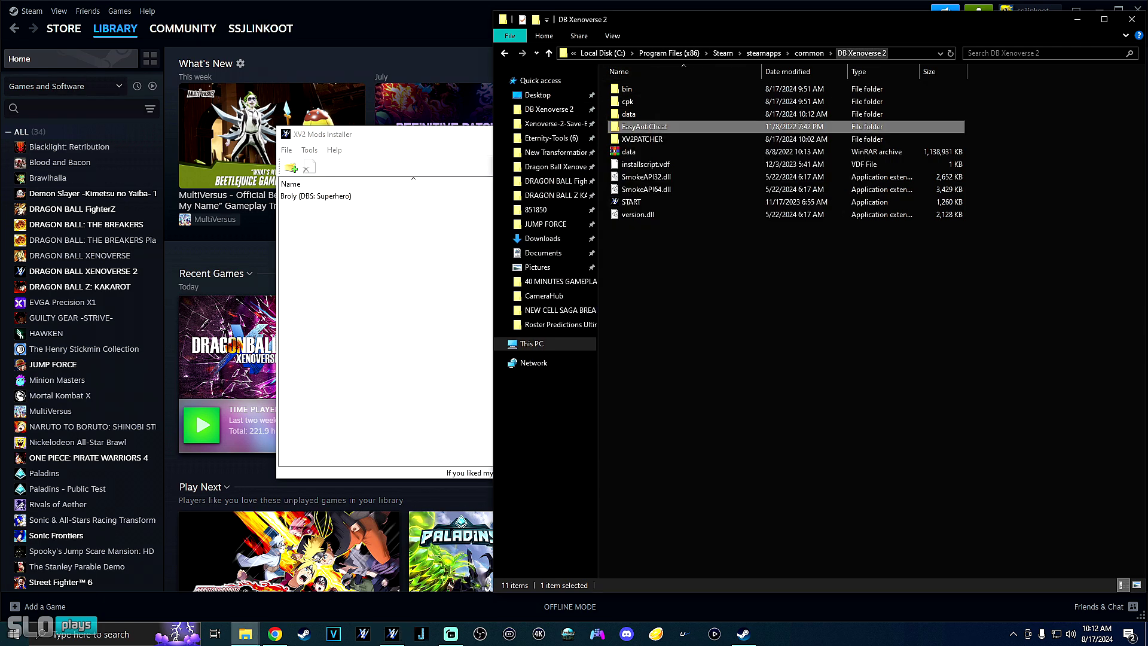
double_click(629, 113)
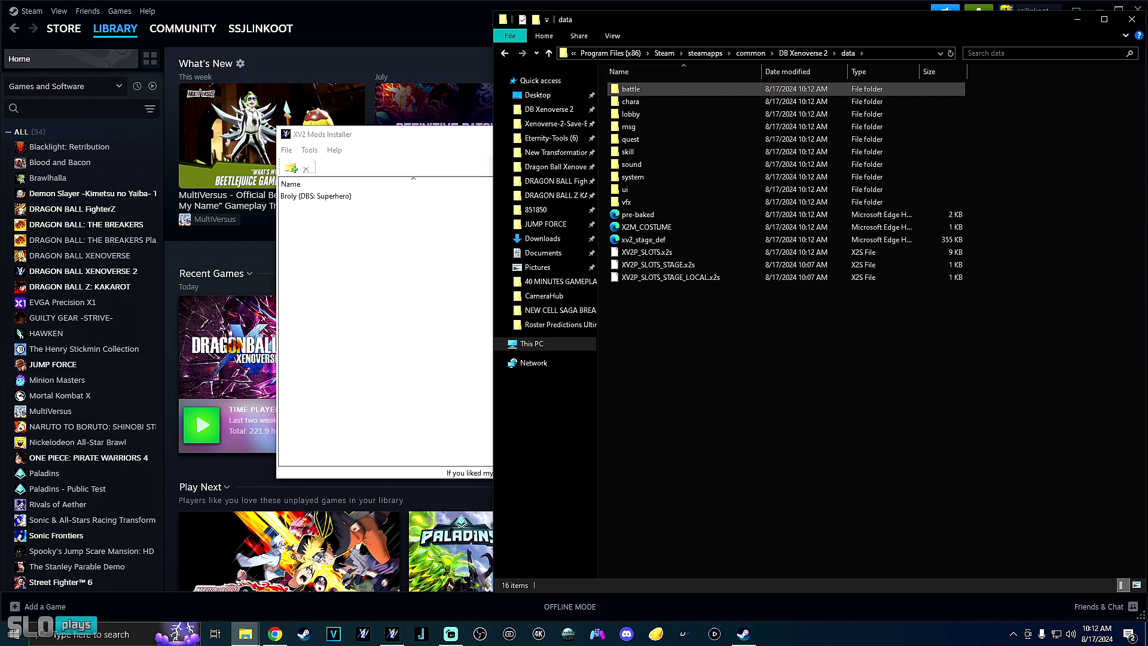
double_click(630, 101)
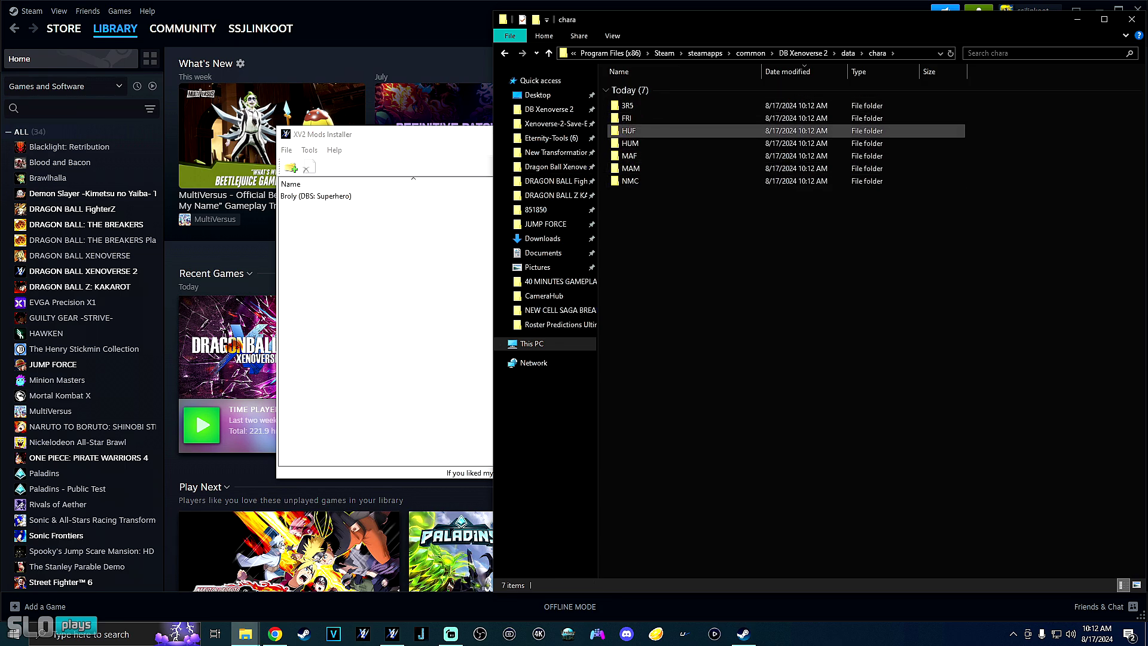
click(505, 53)
click(505, 54)
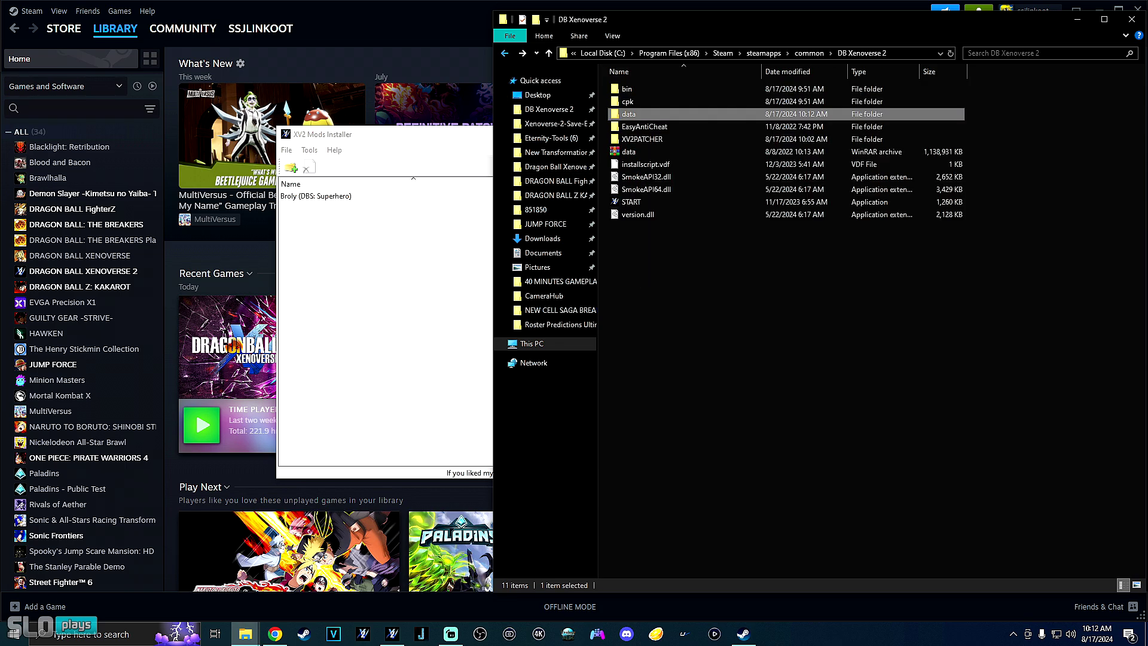
- Close the mods installer, minimize the game folder window, and show DRAGON BALL XENOVERSE 2's page in the Steam library
key(alt+Tab)
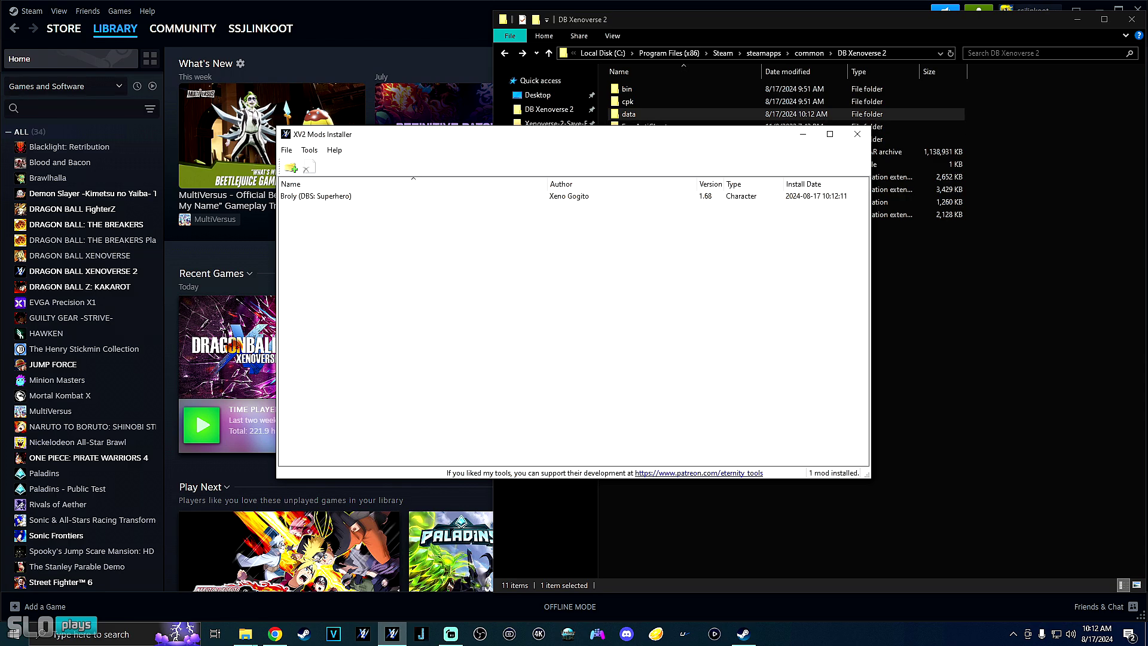
key(alt+F4)
click(1078, 20)
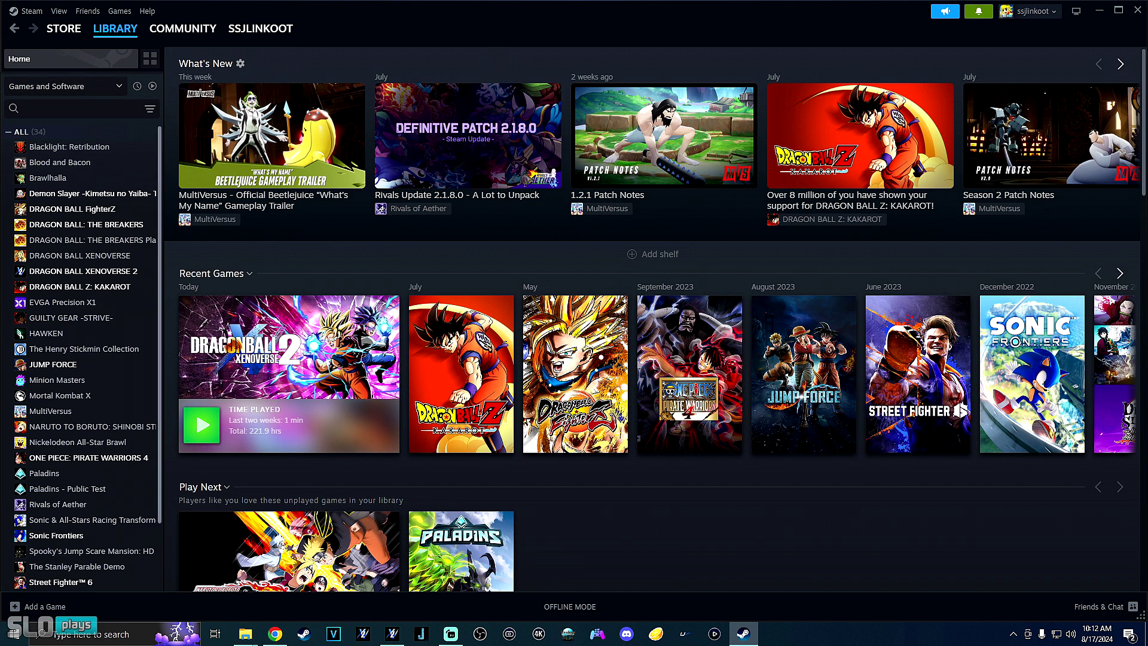
click(83, 271)
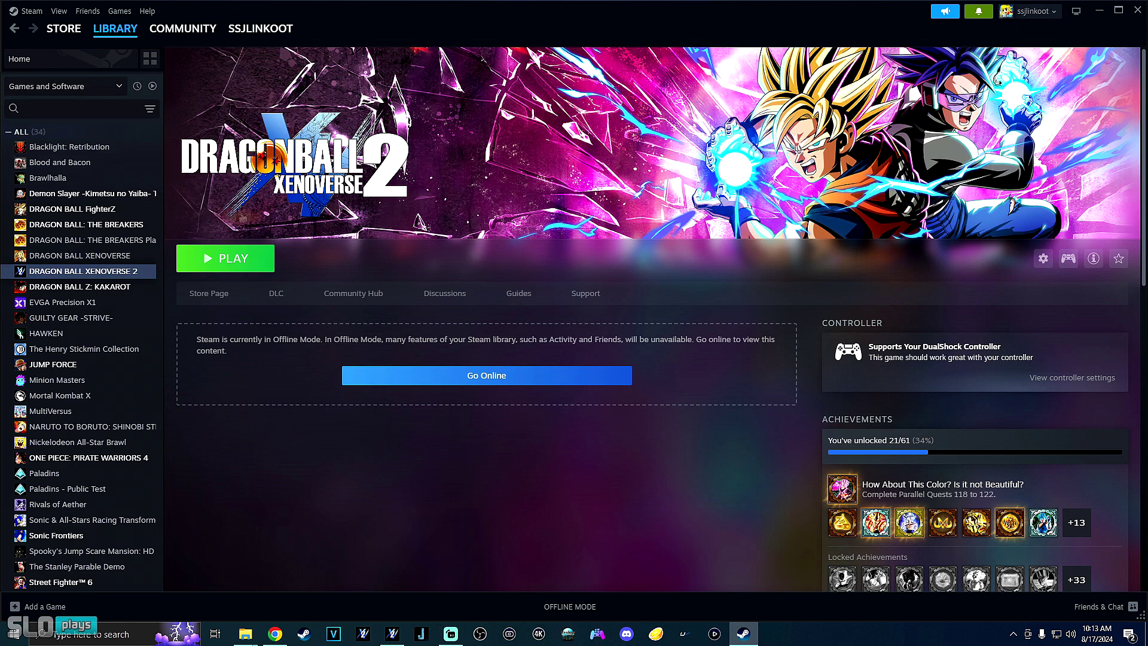
- Bring the DB Xenoverse 2 folder window back up, minimize the XV2INS folder window, and widen the game folder window
click(245, 633)
click(287, 580)
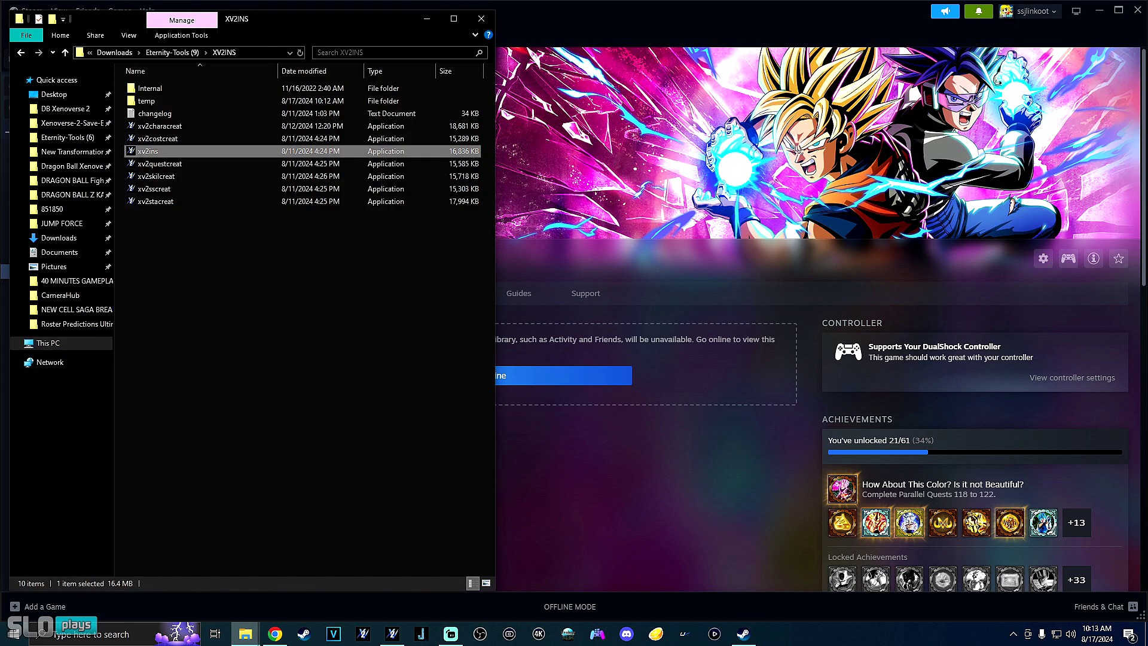
click(245, 634)
click(213, 580)
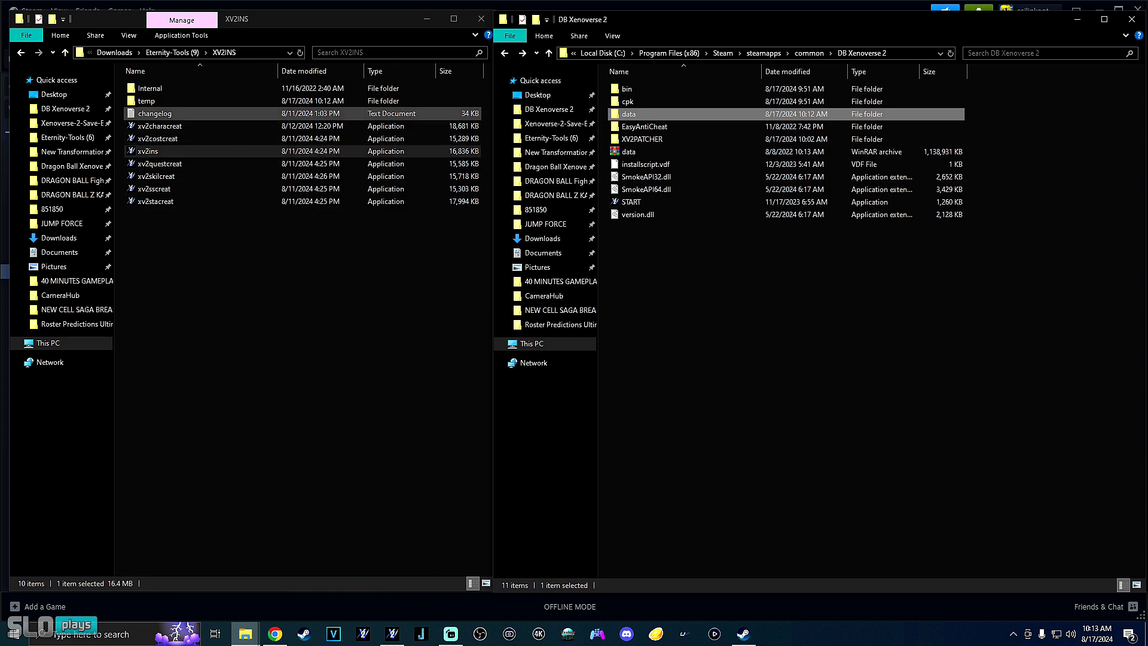
click(427, 18)
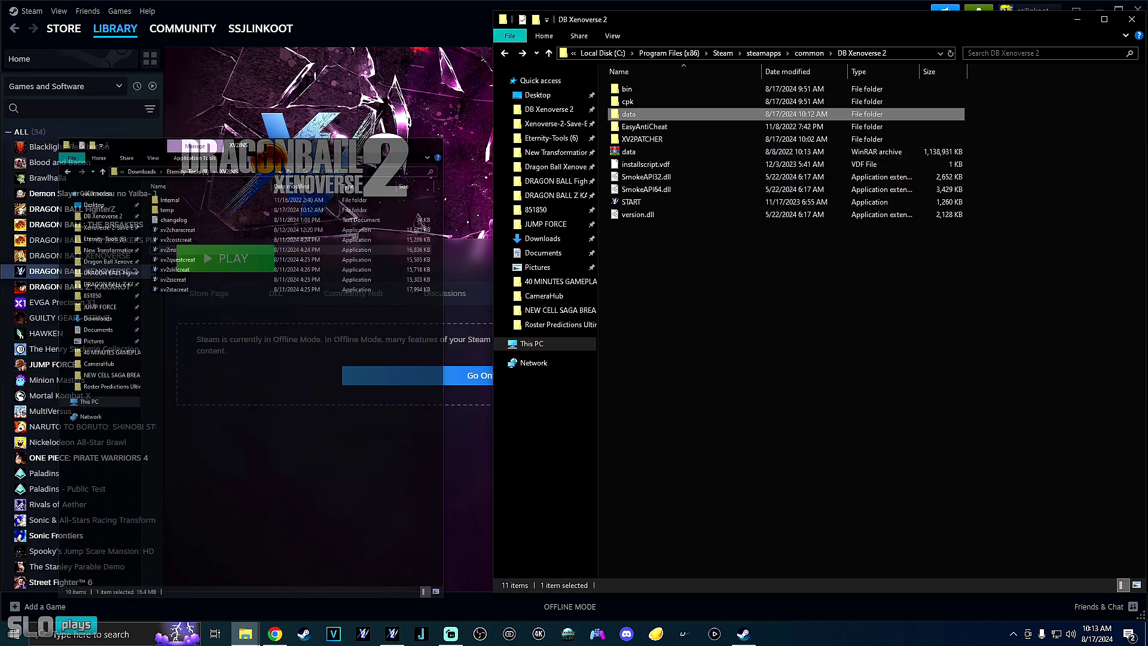
drag(494, 124, 127, 124)
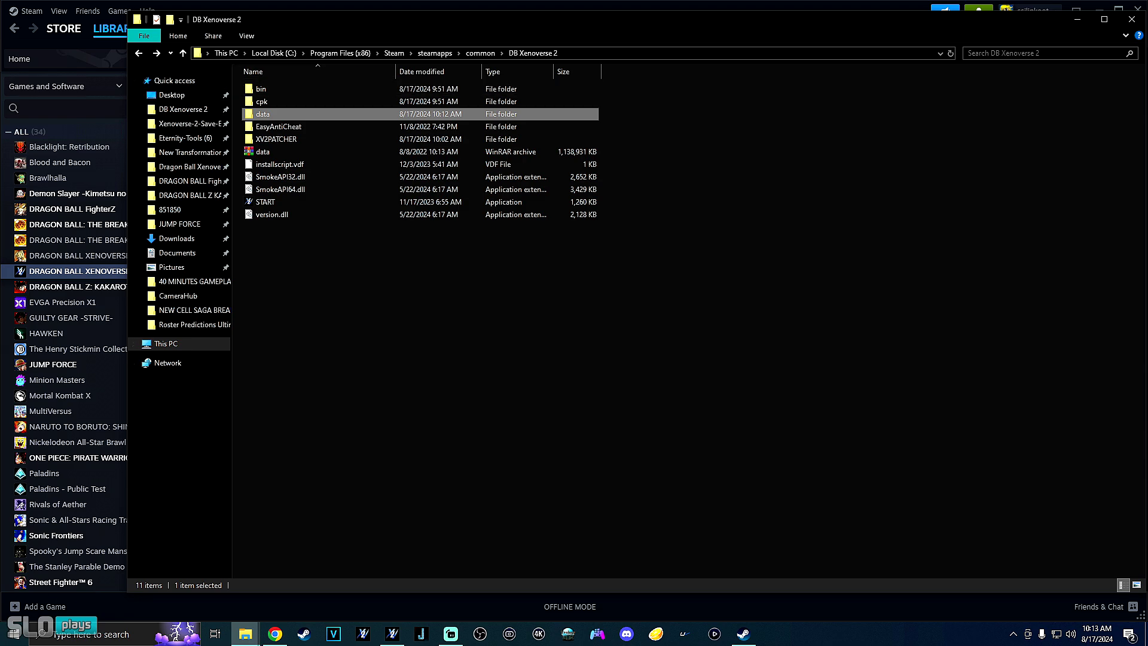
- Open the bin folder inside steamapps > common > DB Xenoverse 2 and select the DBXV2 application
click(480, 52)
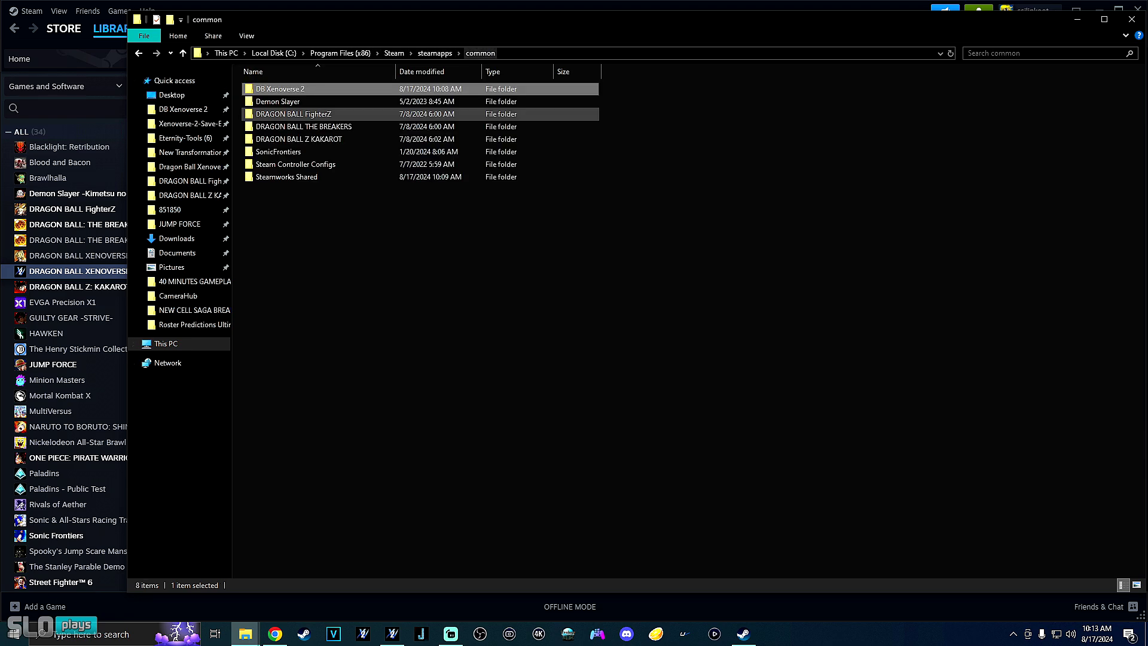
double_click(269, 89)
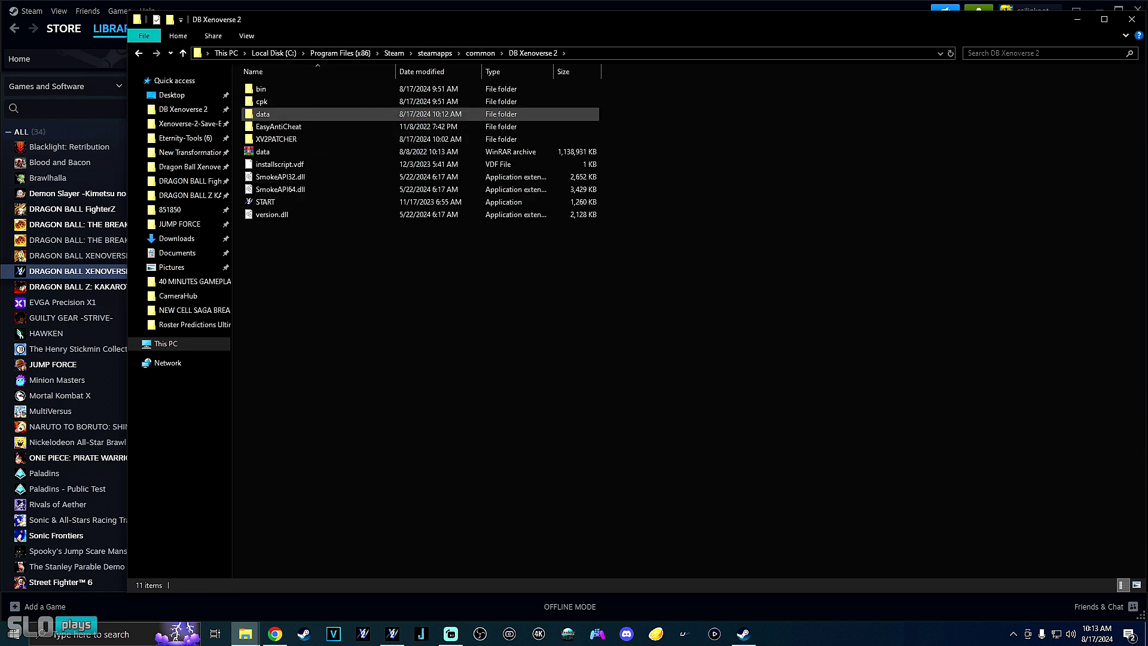
double_click(262, 89)
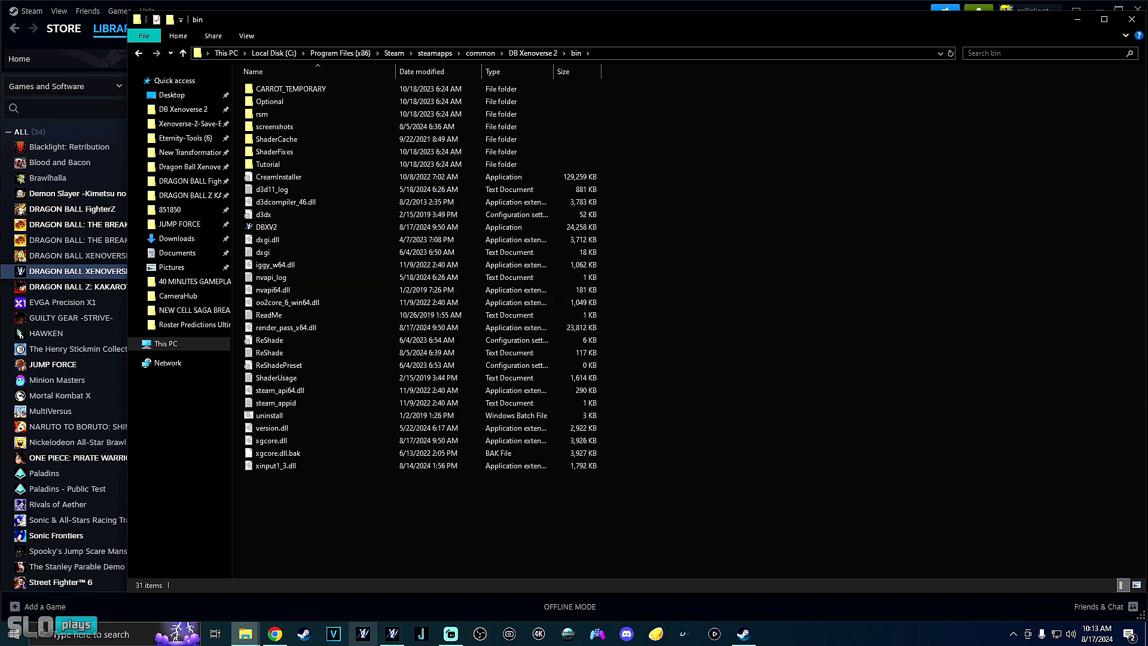
click(266, 227)
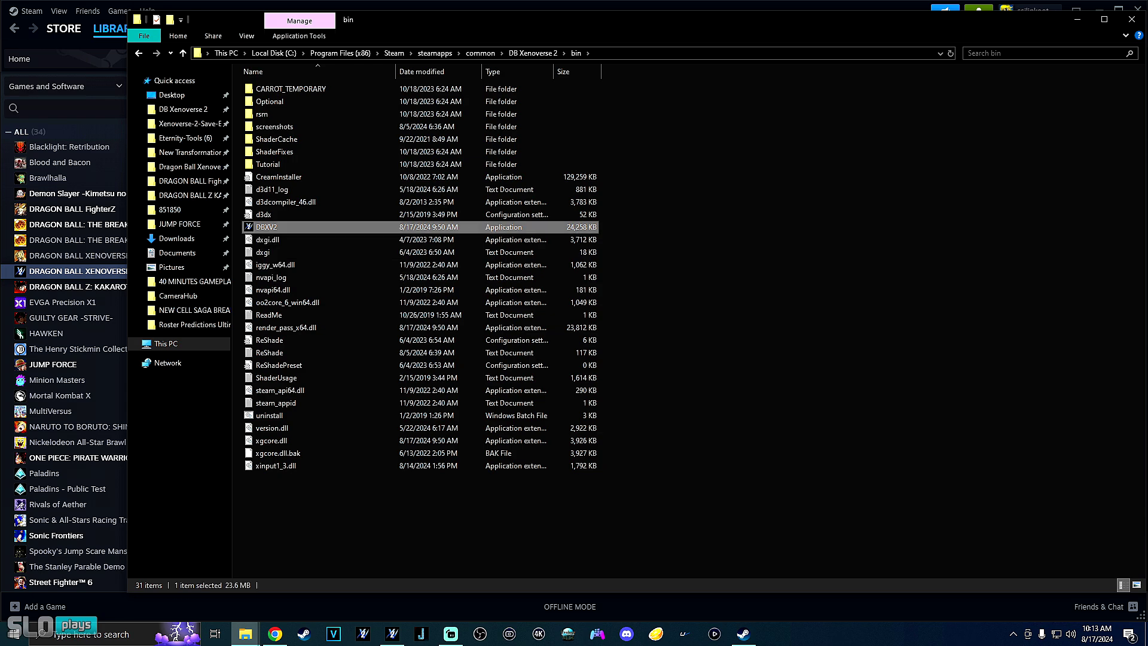